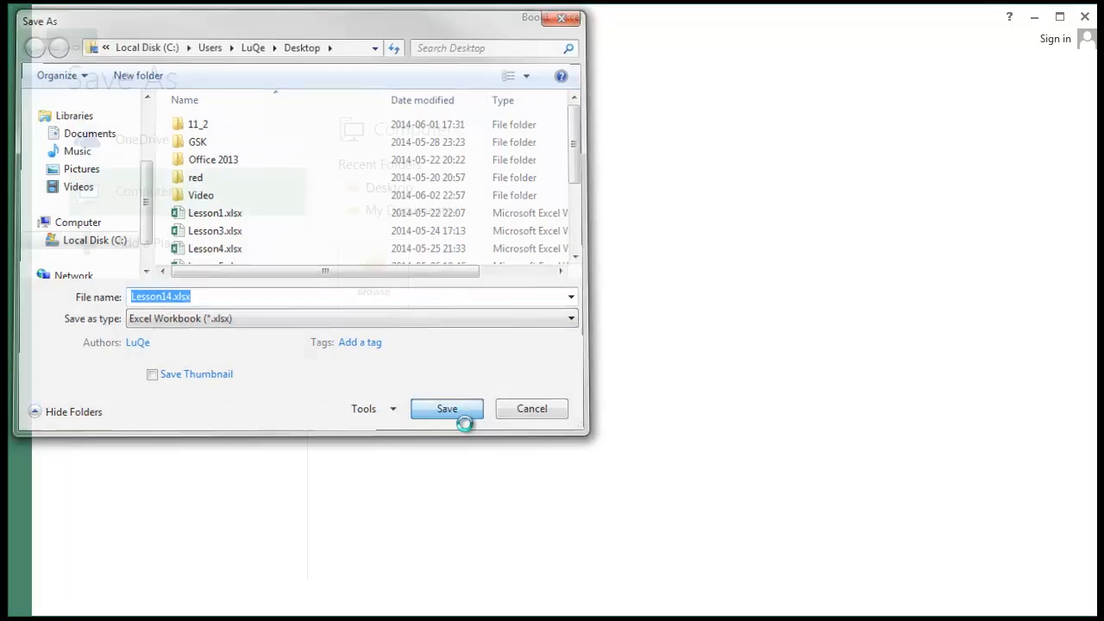
Save the workbook as Lesson14.xlsx, then dismiss the Insert Function dialog without inserting anything.
left_click(164, 263)
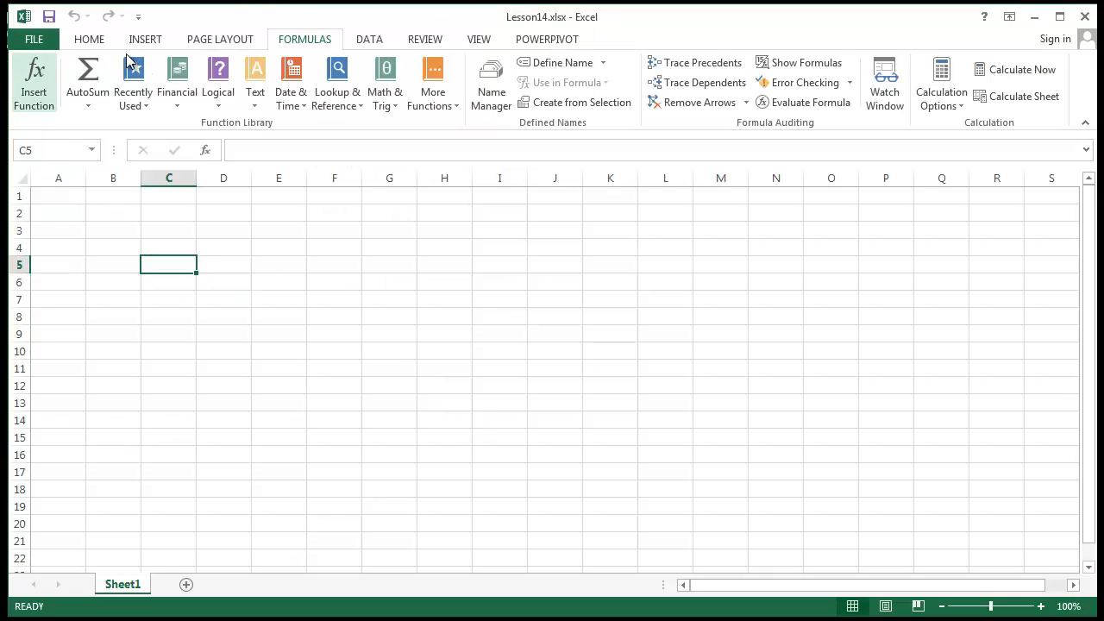
left_click(21, 78)
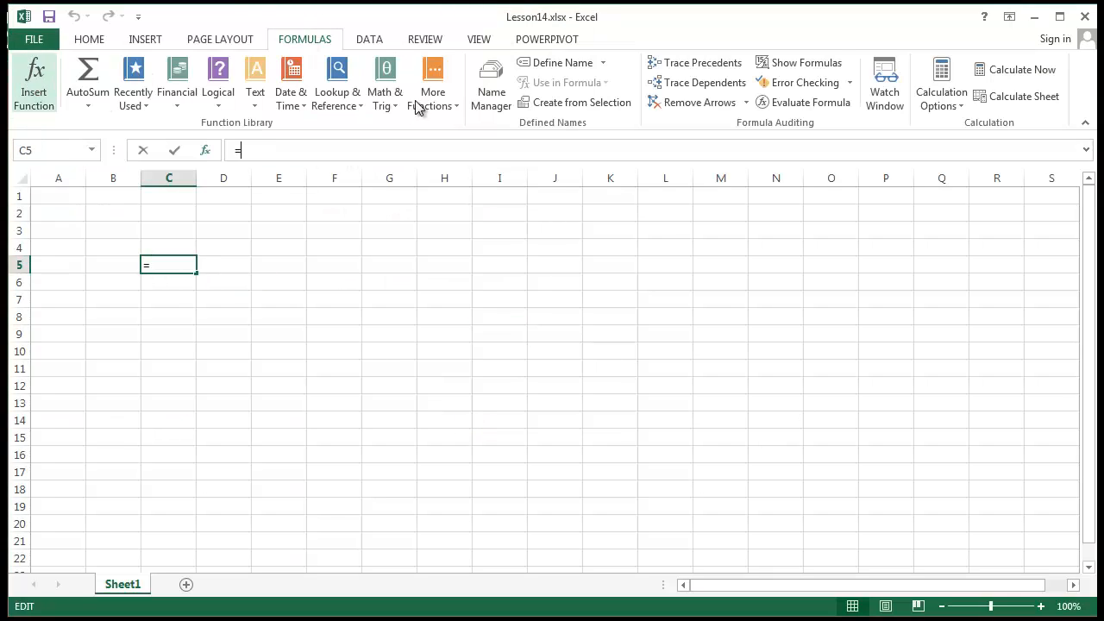
left_click_drag(903, 152, 541, 231)
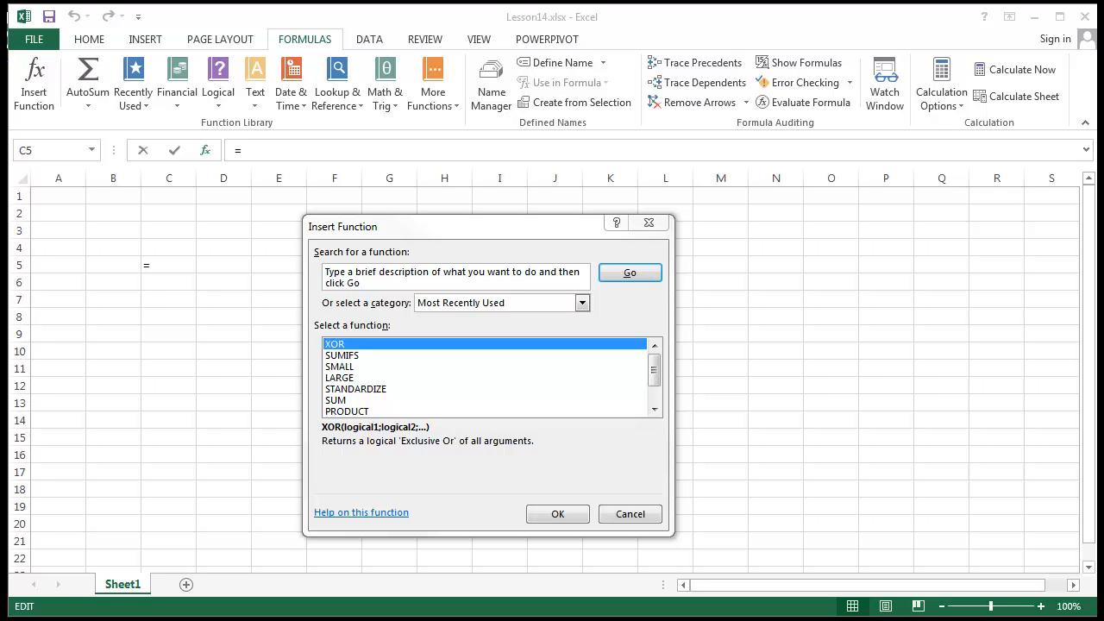
left_click(654, 227)
left_click_drag(699, 360, 694, 355)
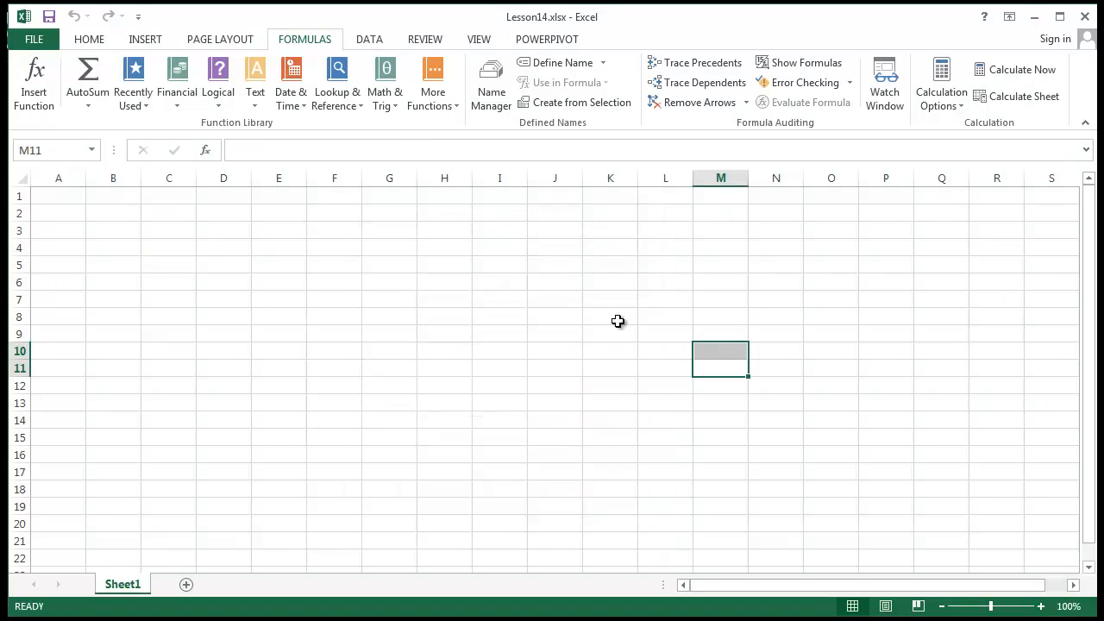
Enter =1+2*15 in M11, then bracket it to =(1+2)*15 so it shows 45.
type("=1+")
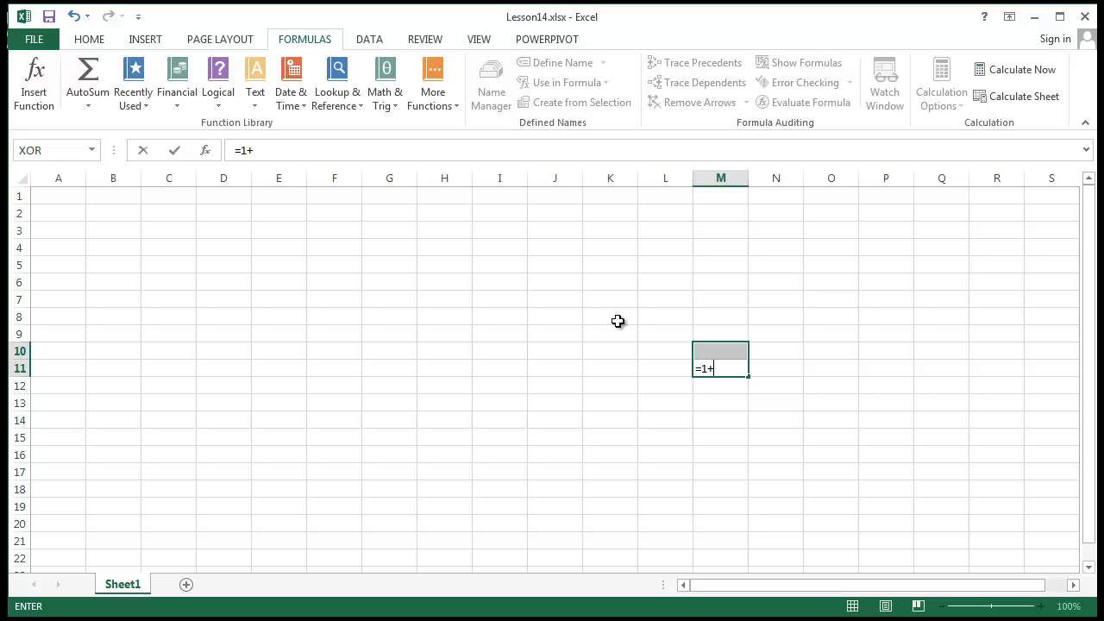
type("2*15")
key("Return")
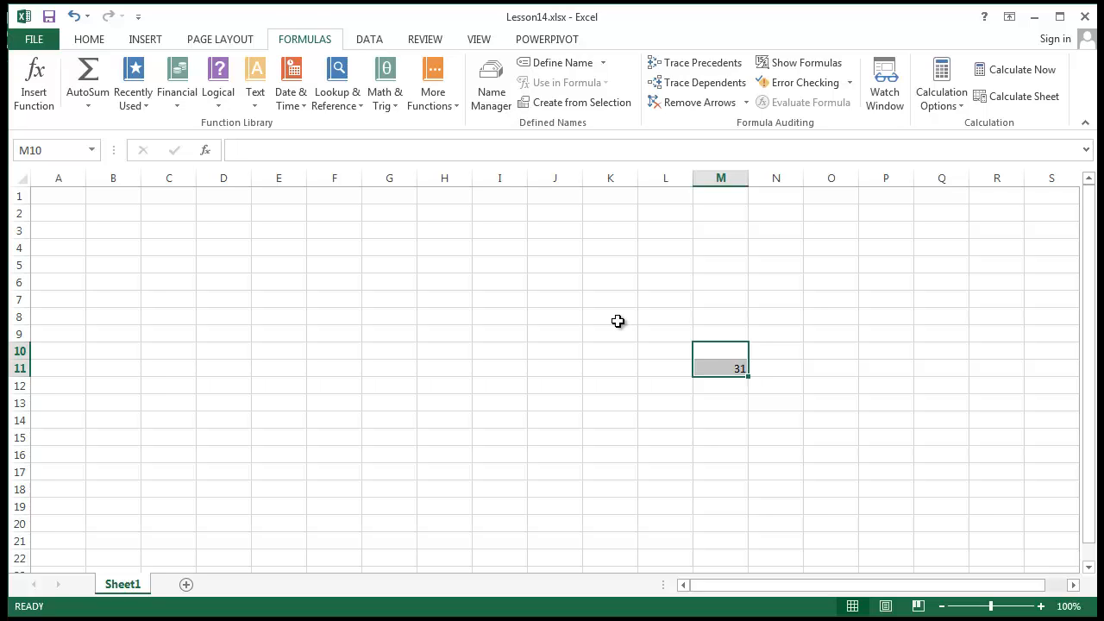
left_click(719, 369)
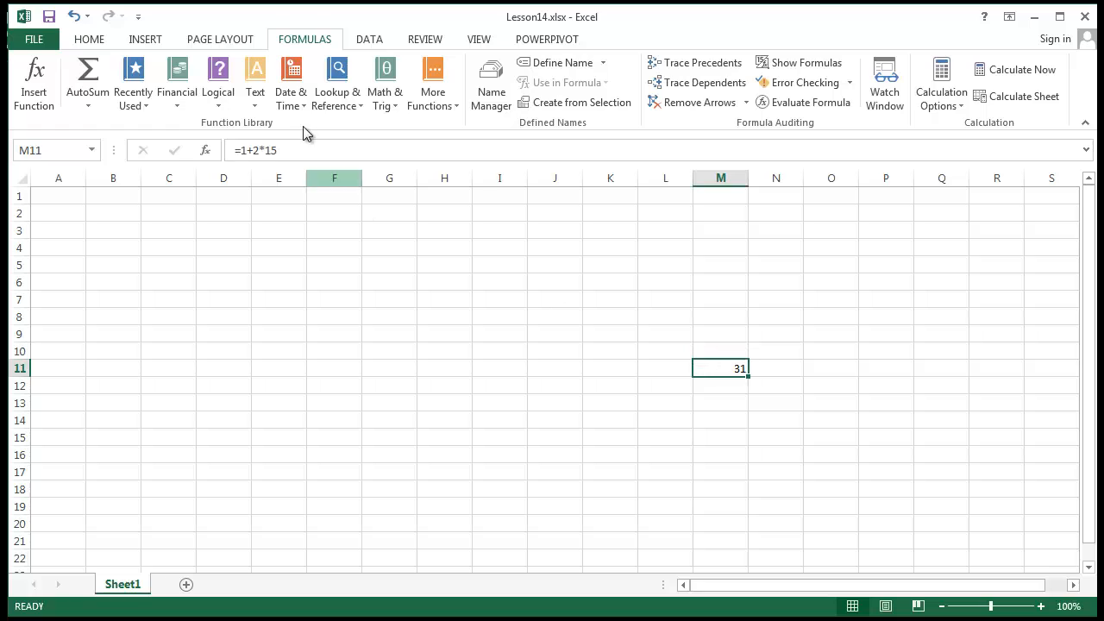
left_click(257, 151)
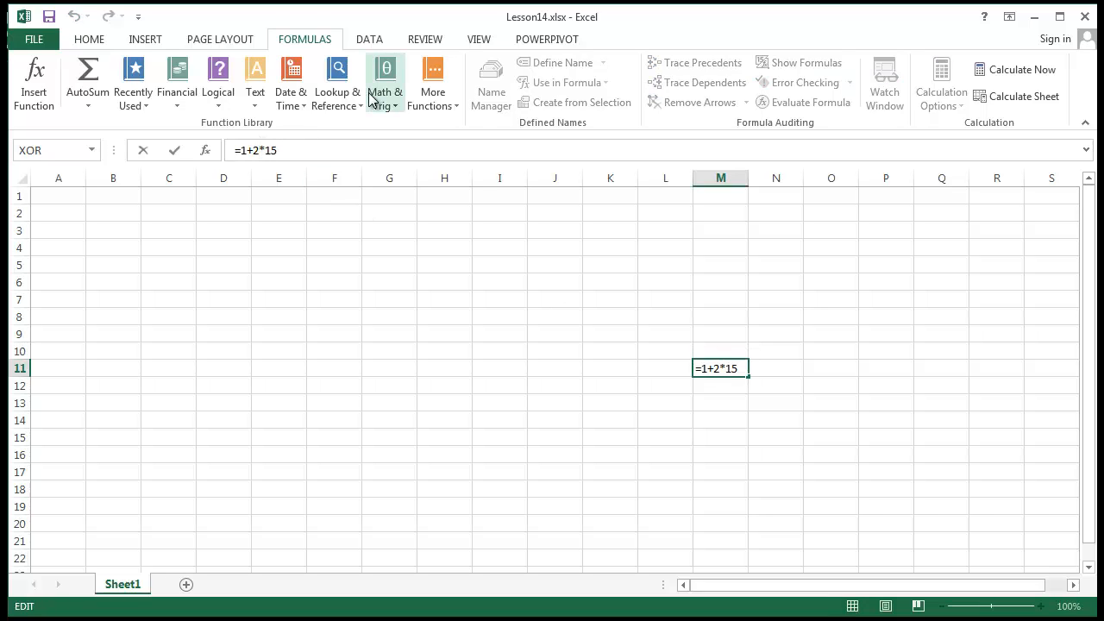
type(")")
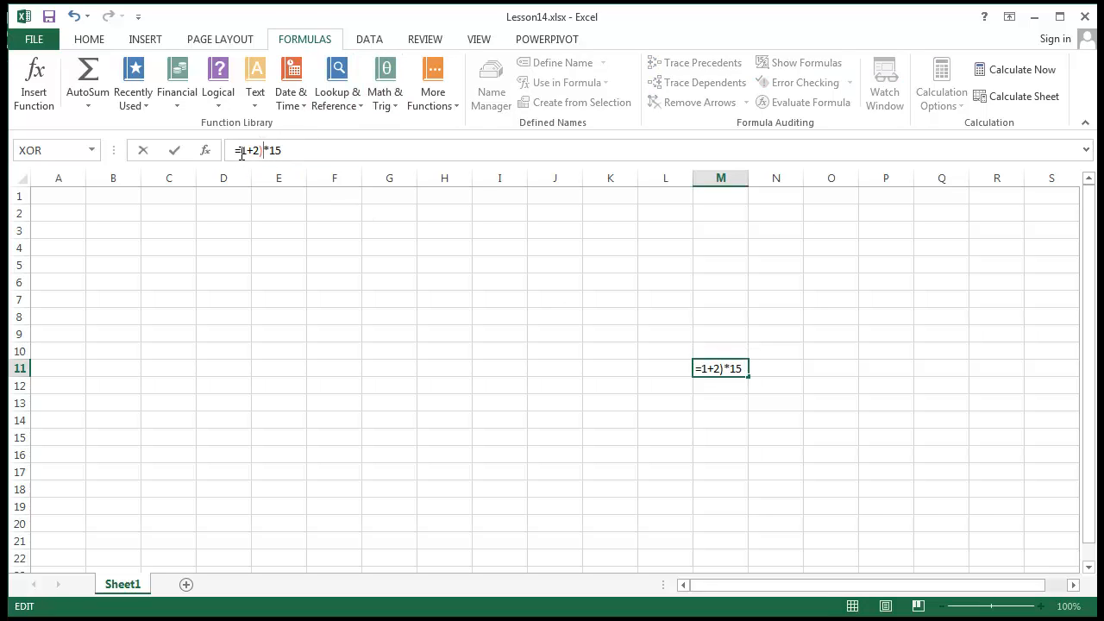
type("(")
key("Return")
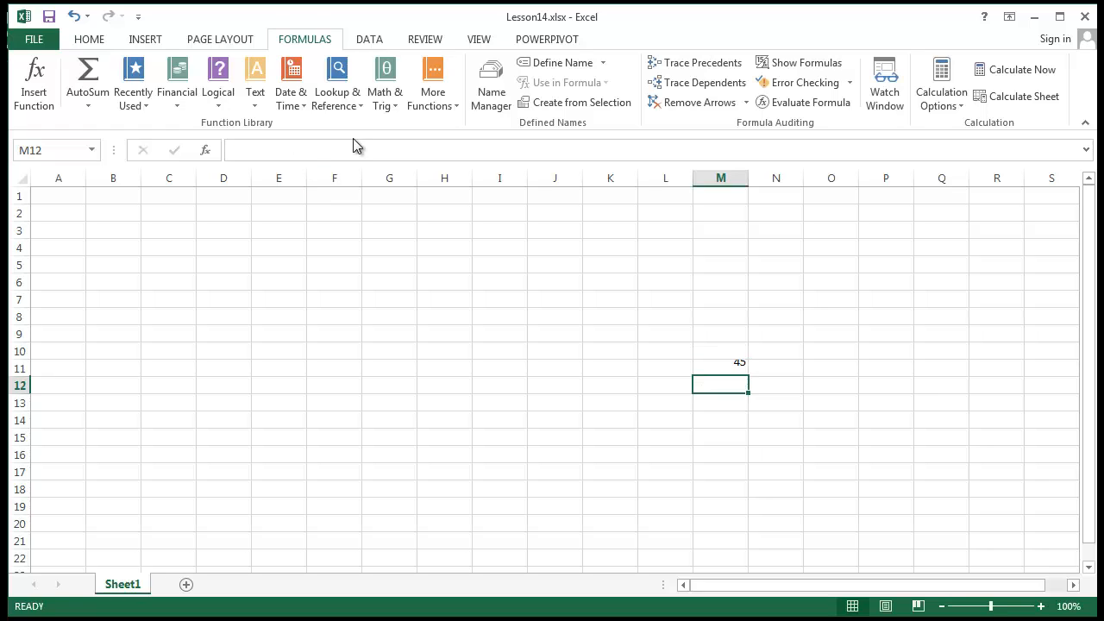
left_click(421, 299)
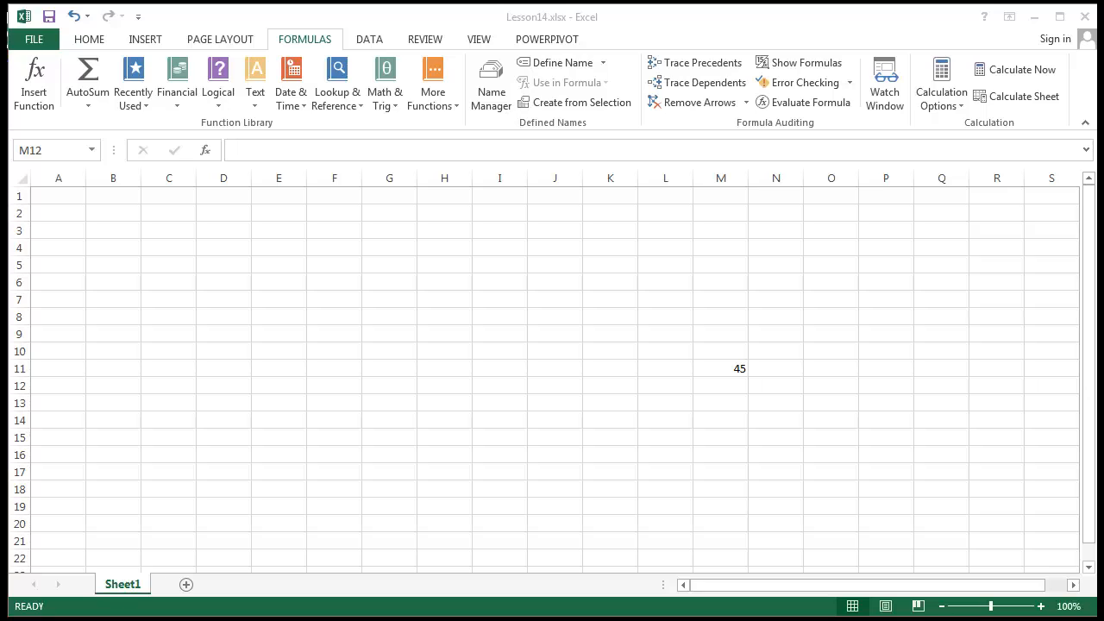
Enter =SUM(M11:M15) in G9 by dragging over M11:M15.
left_click(292, 385)
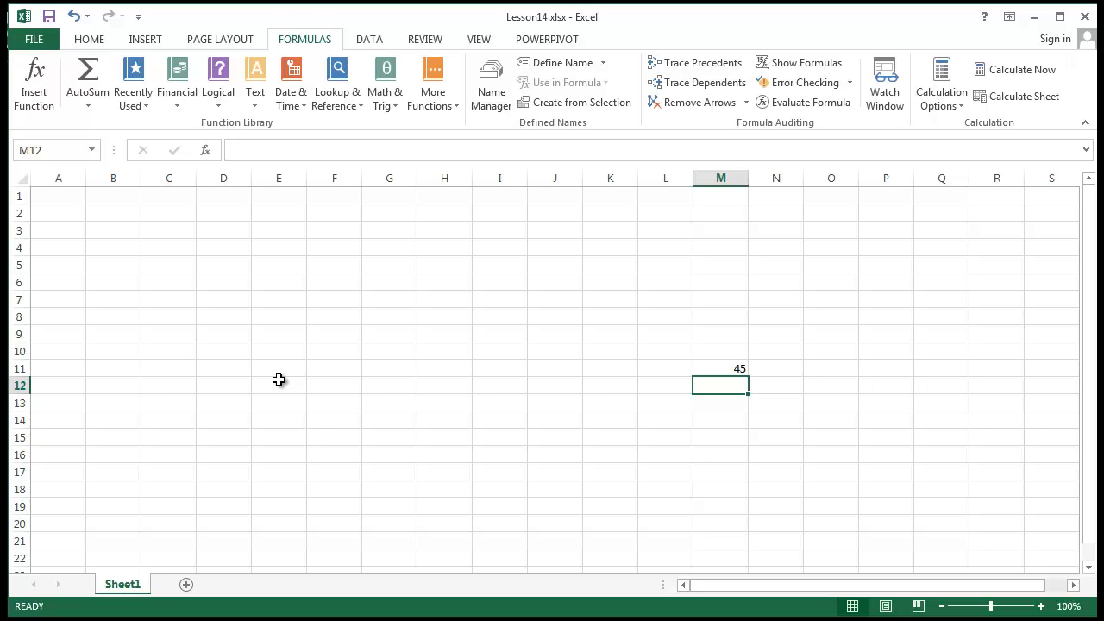
left_click(371, 335)
type("=")
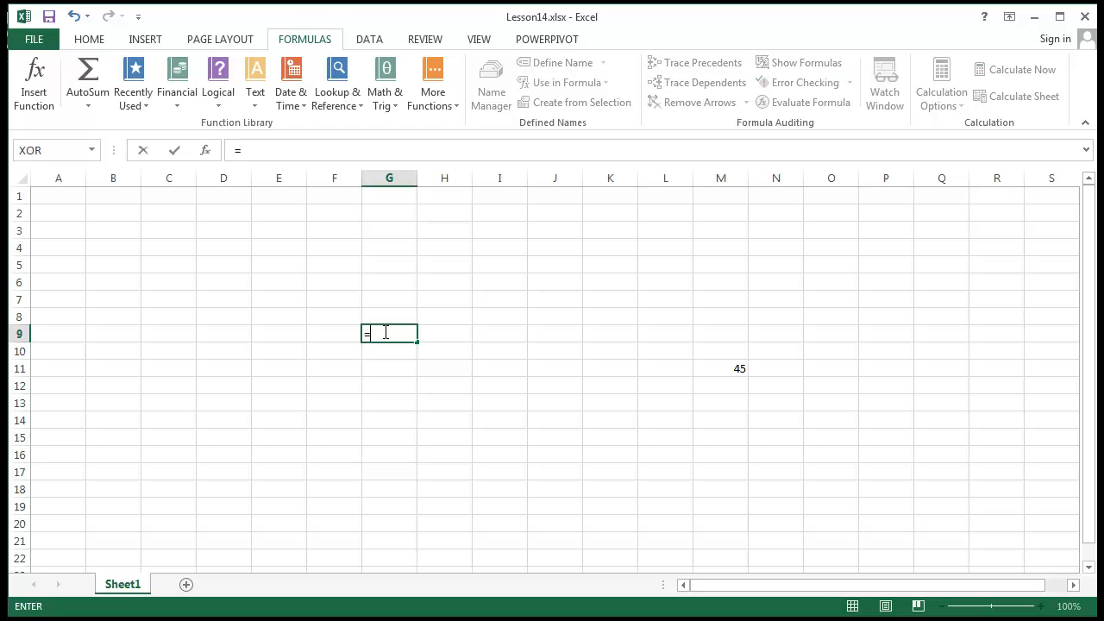
type("sum")
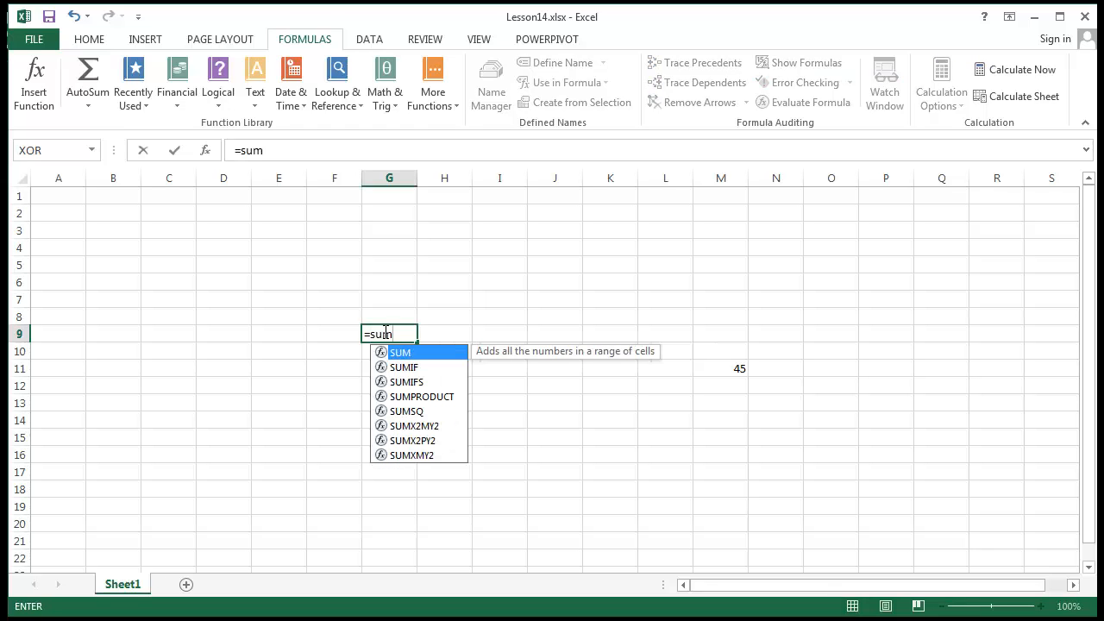
type("(")
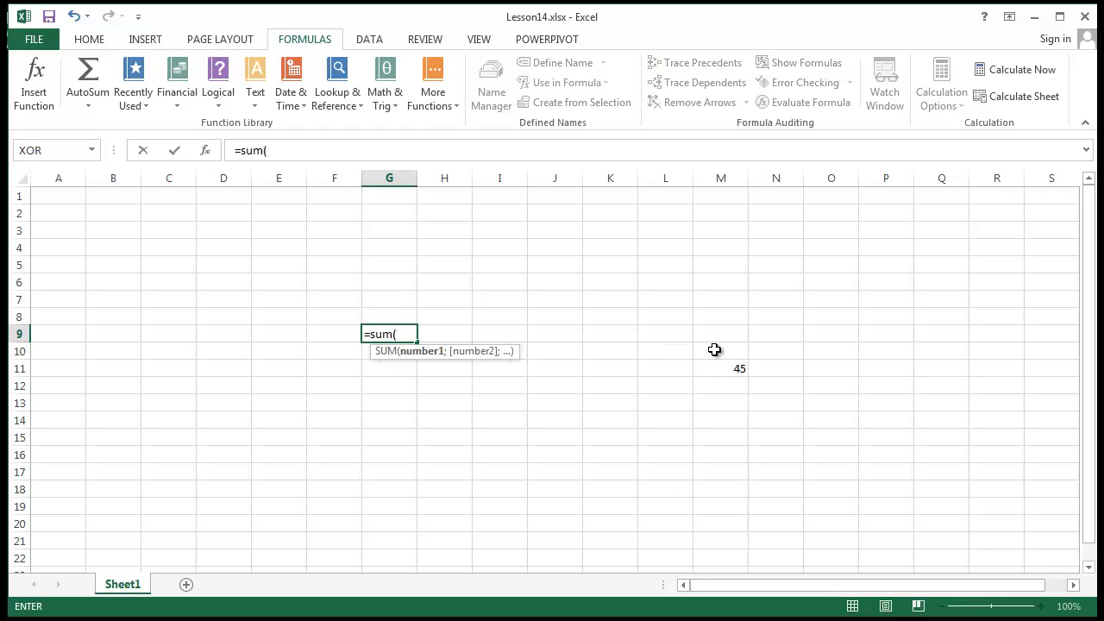
left_click_drag(721, 371, 715, 434)
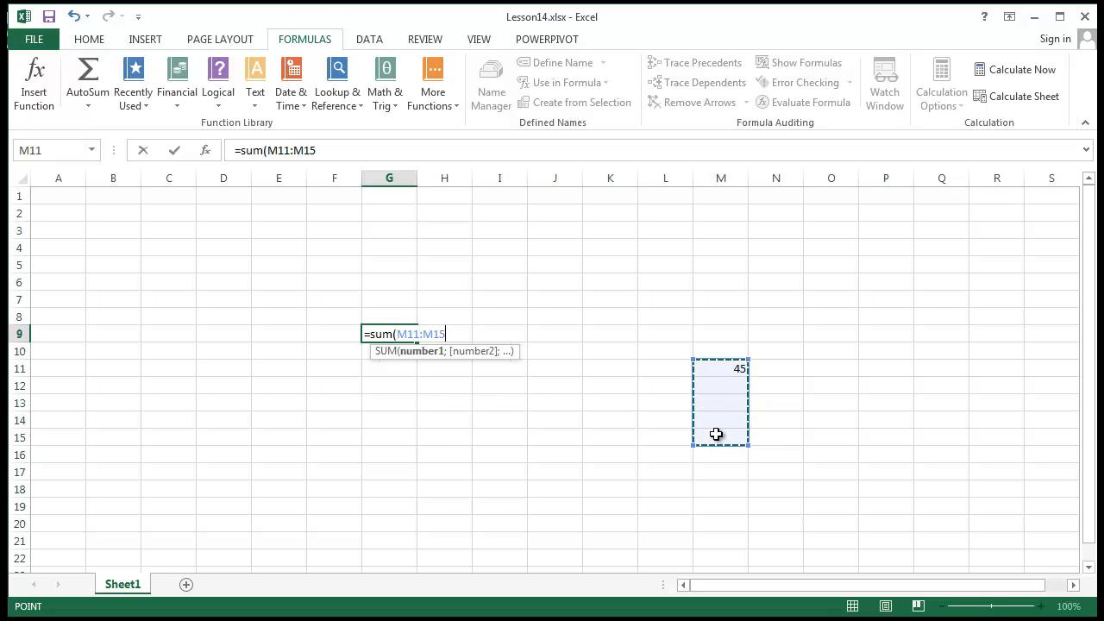
type(")")
key("Return")
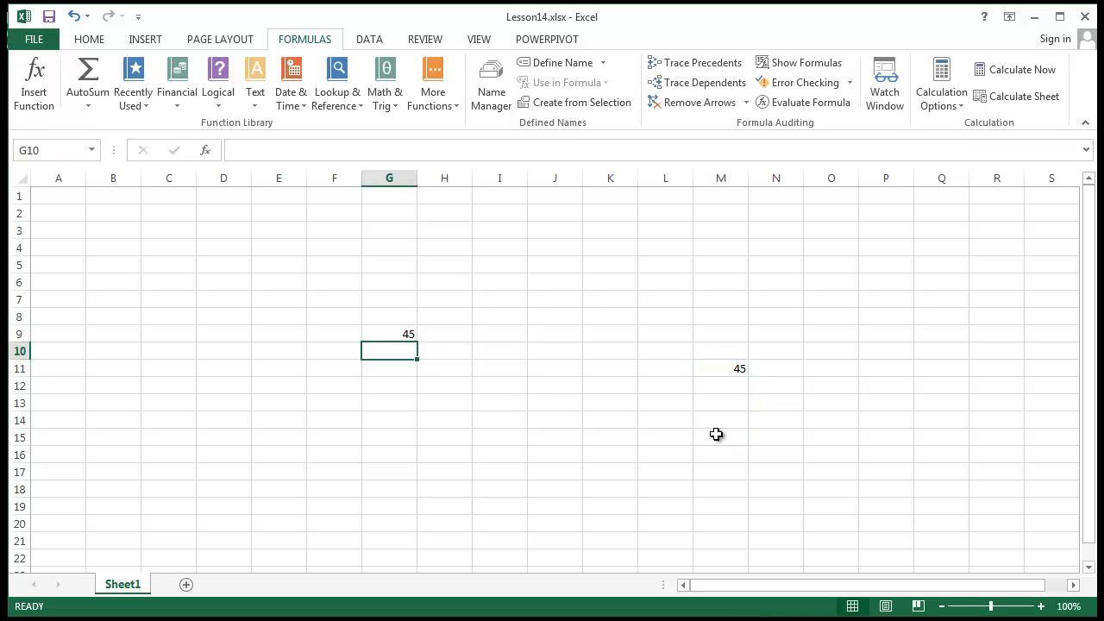
Open G9's SUM formula for editing and leave it unchanged.
left_click(406, 333)
double_click(391, 335)
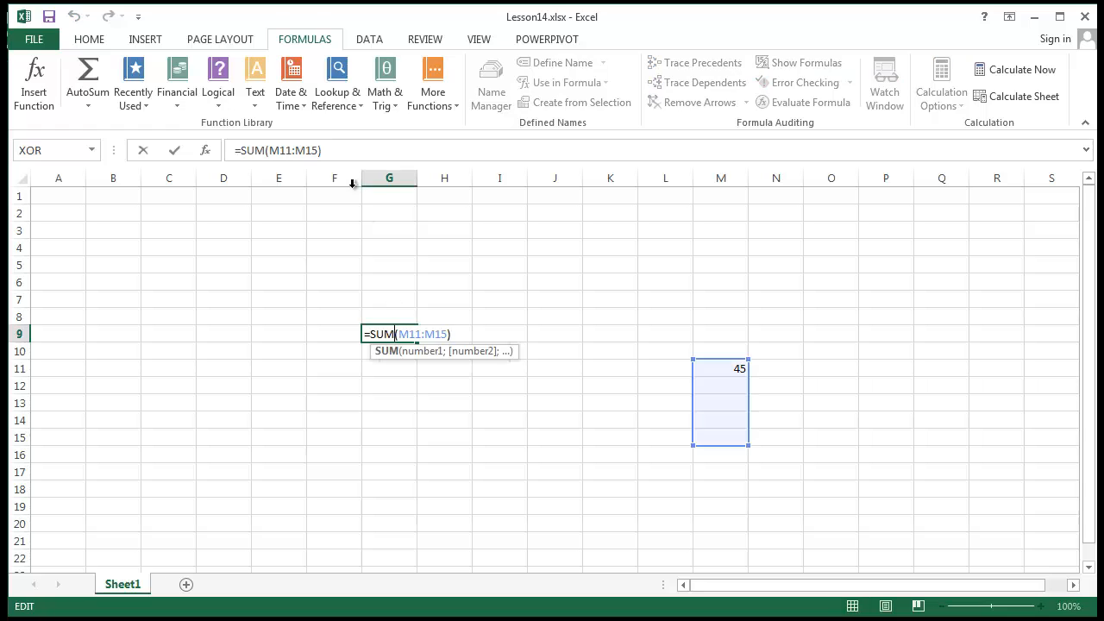
left_click(298, 150)
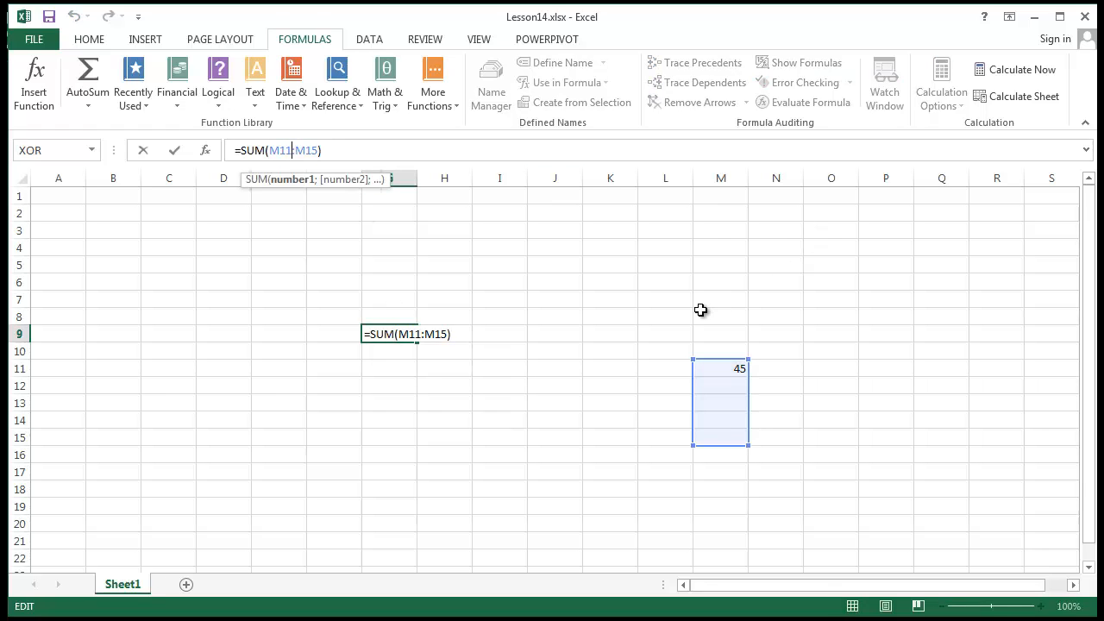
key("Return")
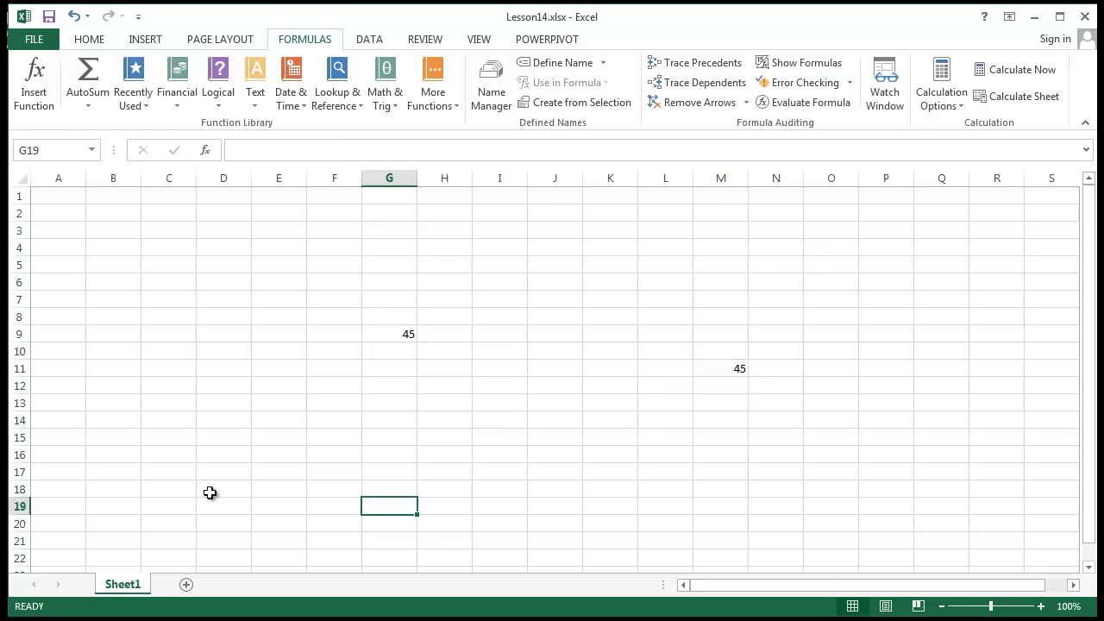
left_click(395, 334)
left_click(292, 145)
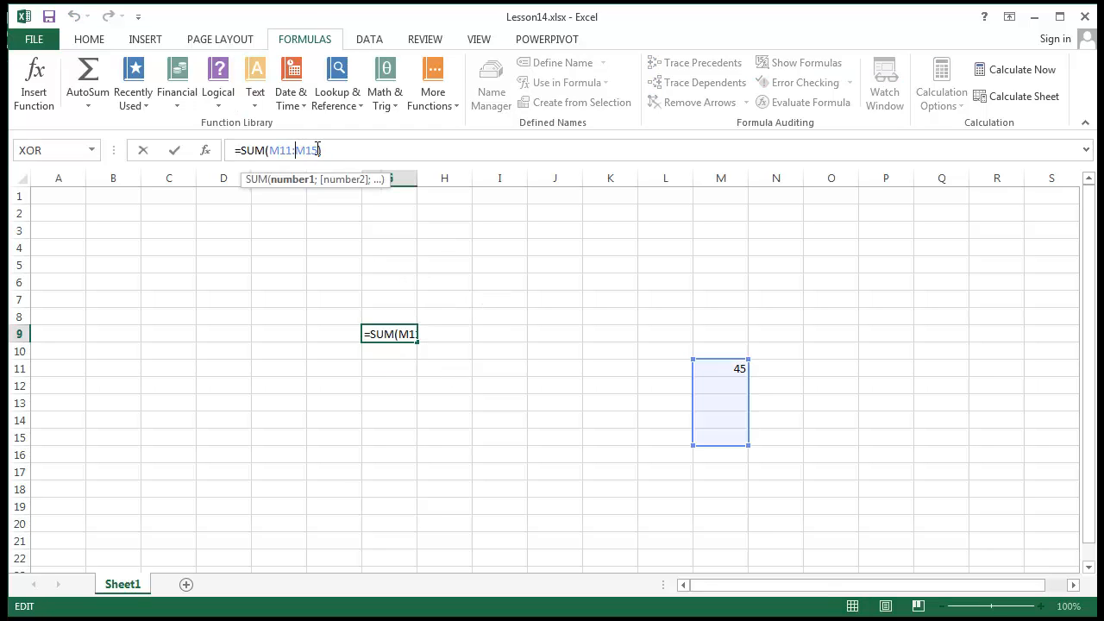
left_click(586, 302)
left_click(387, 330)
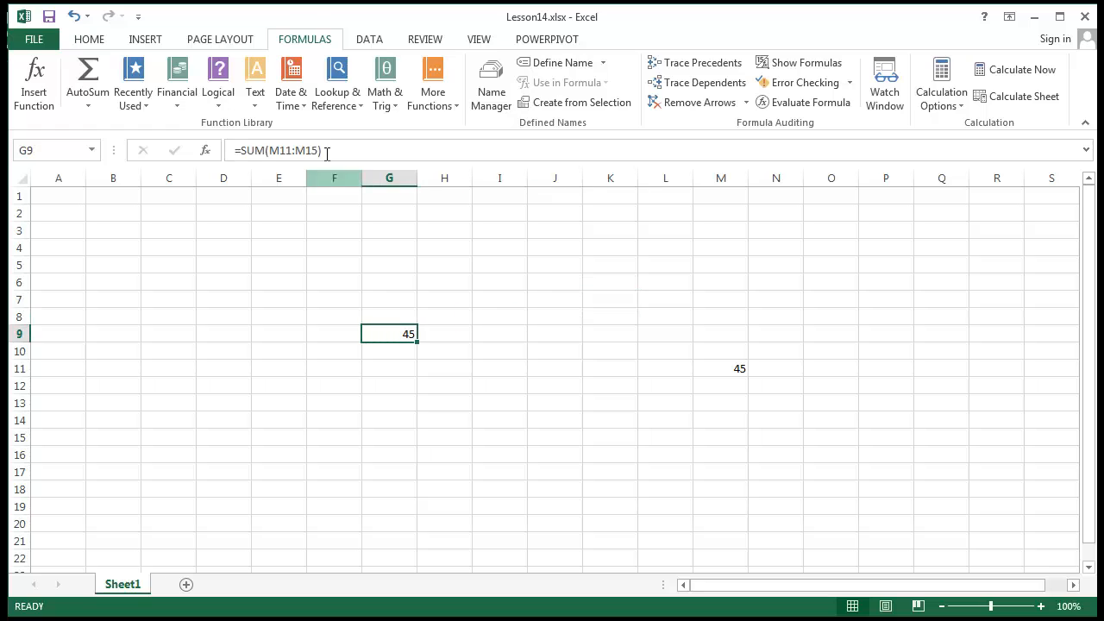
Try adding a second SUM argument such as E3 or L13, then discard it.
left_click(317, 150)
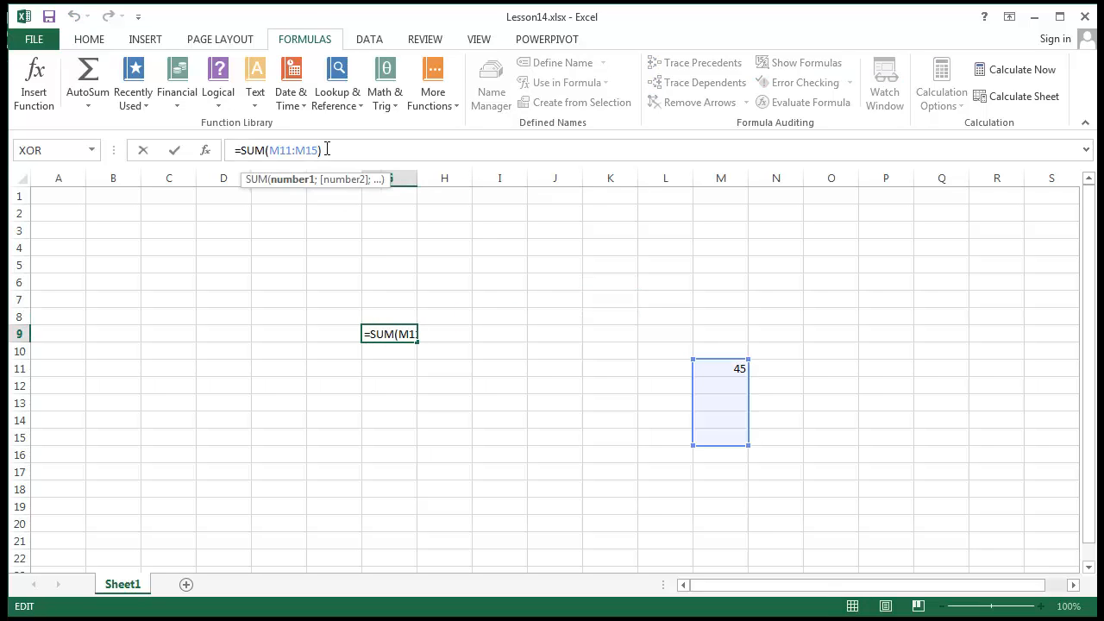
type(";")
left_click(279, 230)
left_click(509, 487)
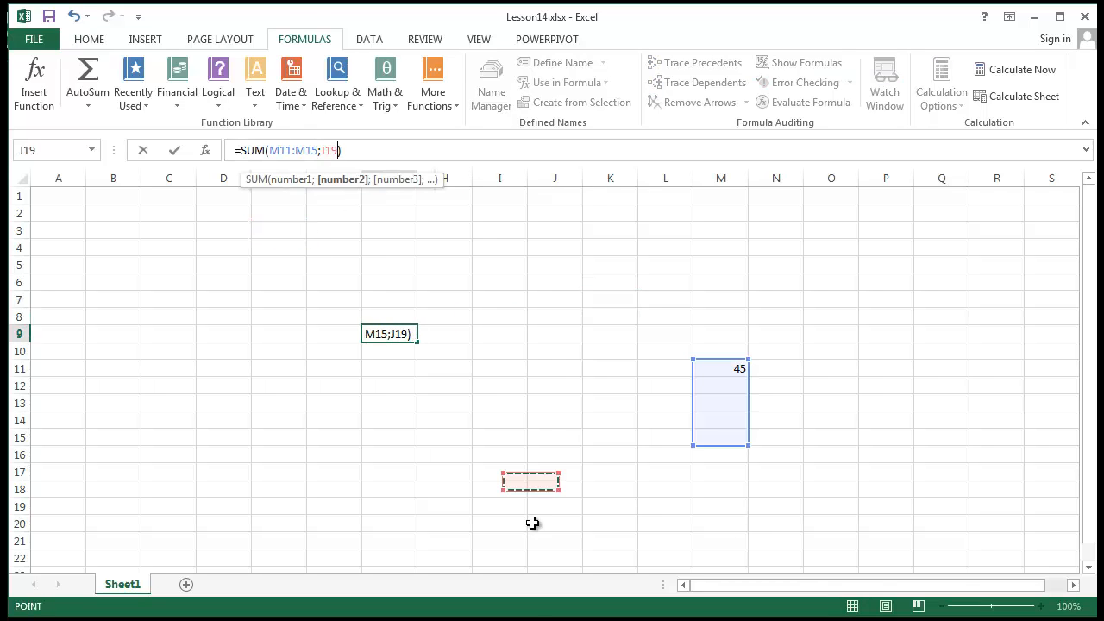
left_click(281, 472)
left_click(113, 282)
left_click(334, 265)
left_click(678, 402)
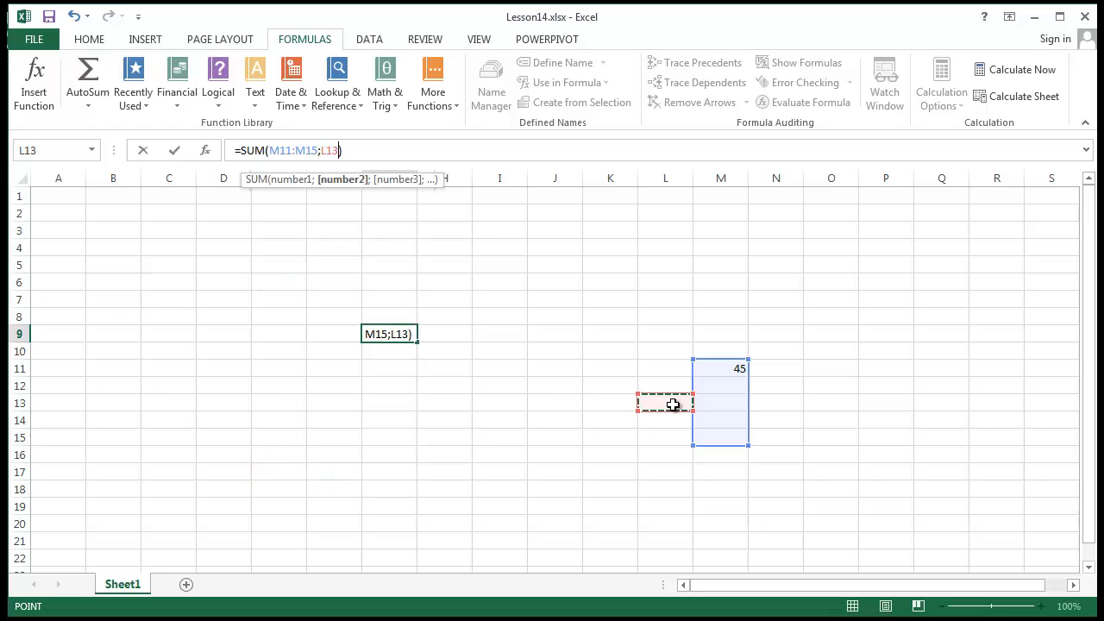
key("Return")
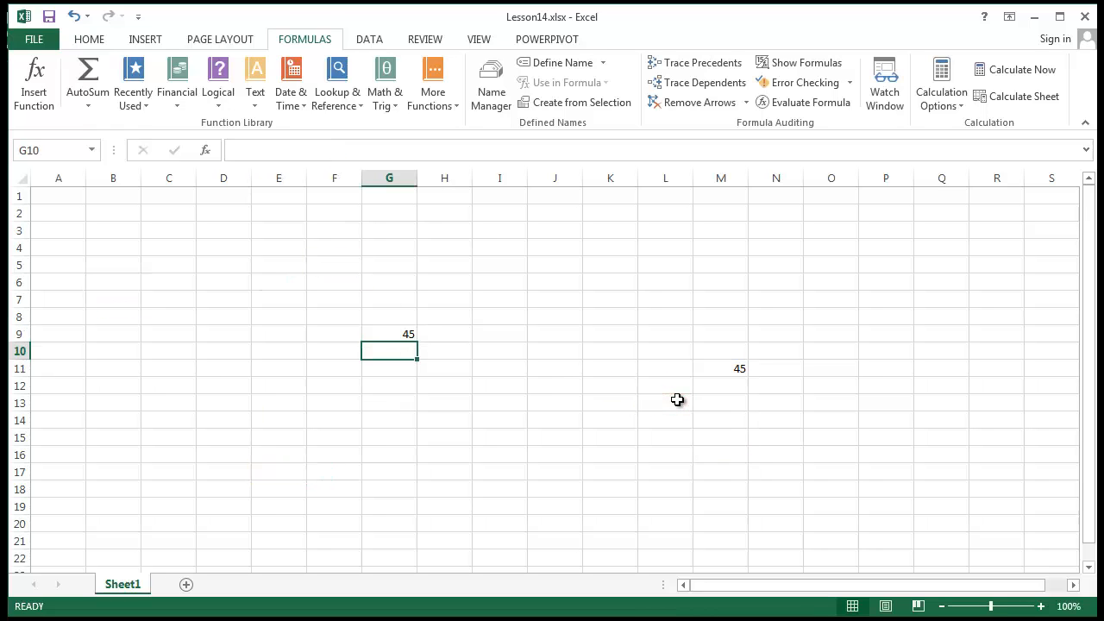
left_click(390, 331)
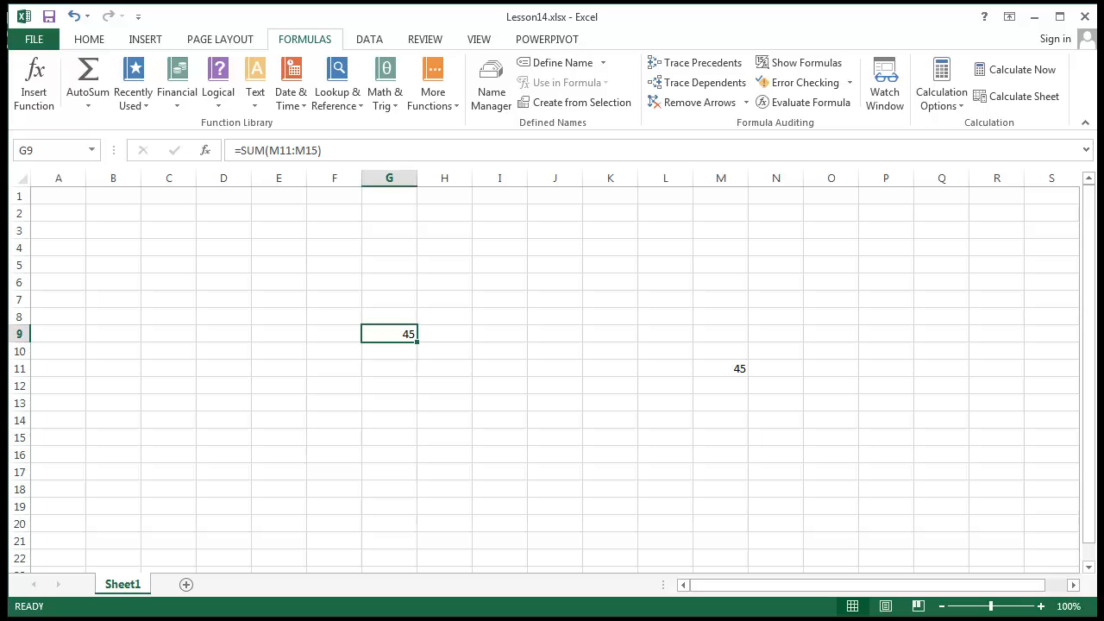
In Excel Options > Advanced, tick 'Show formulas in cells instead of their calculated results'.
left_click(34, 39)
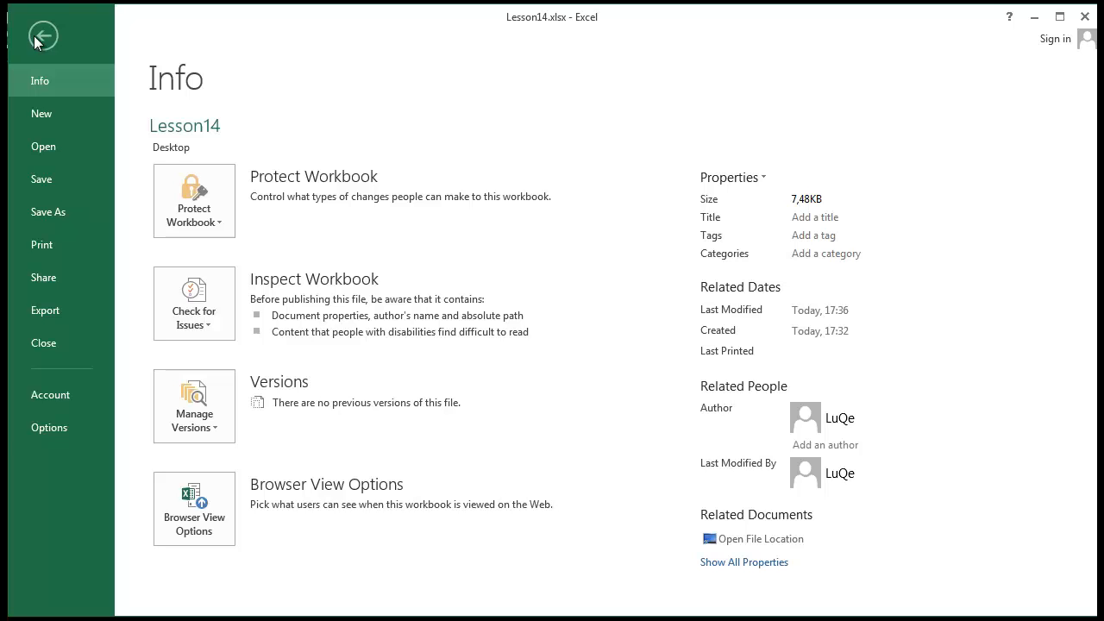
left_click(69, 435)
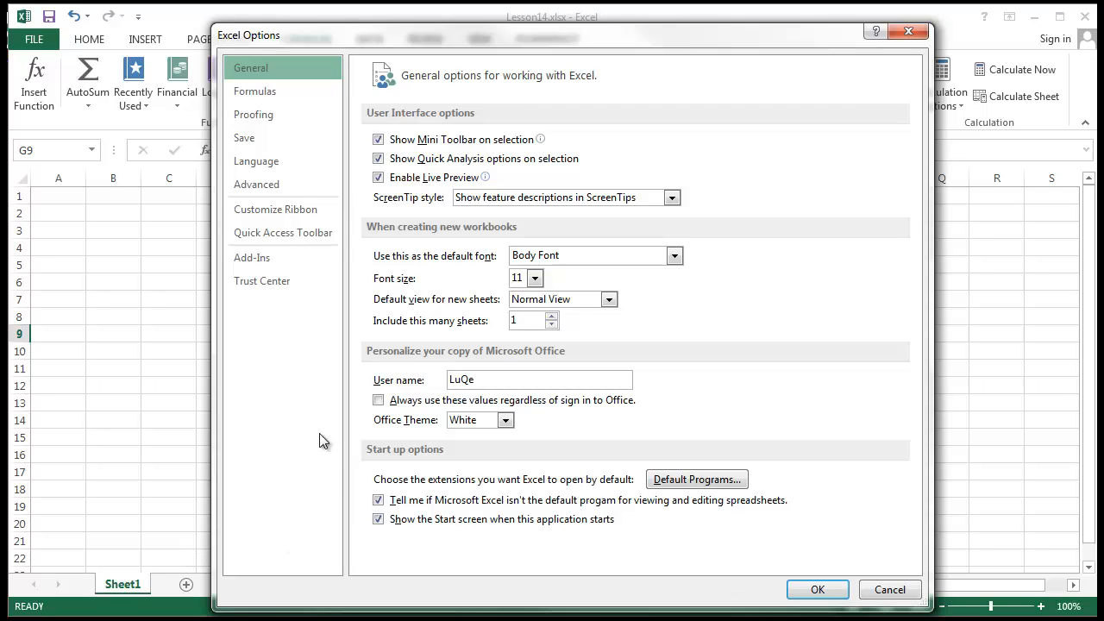
left_click(261, 189)
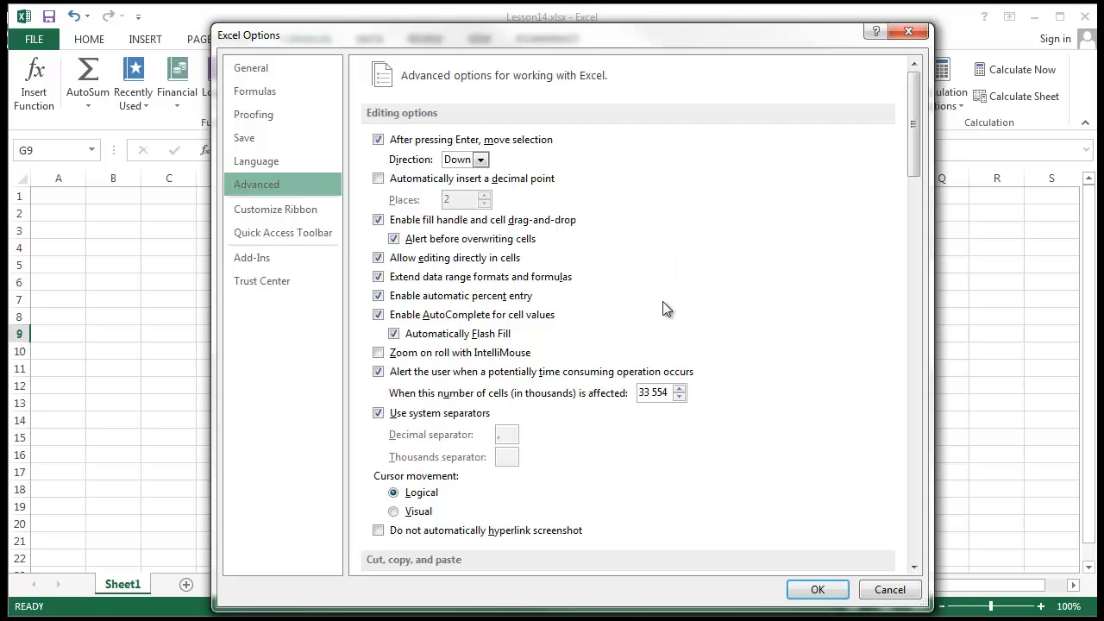
scroll(665, 316, "down", 4)
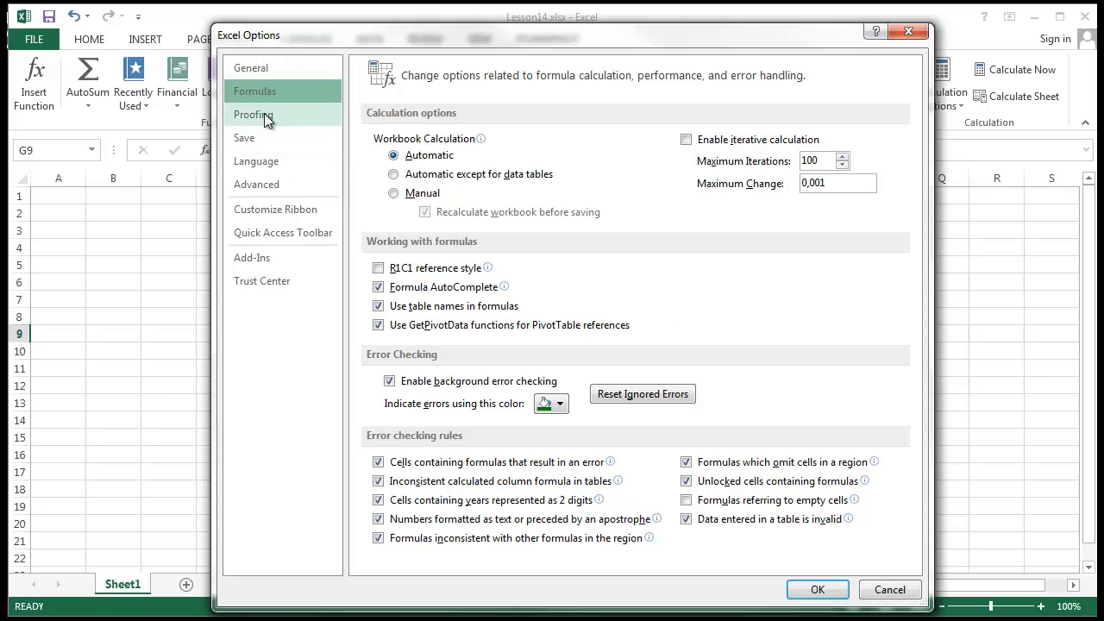
left_click(301, 192)
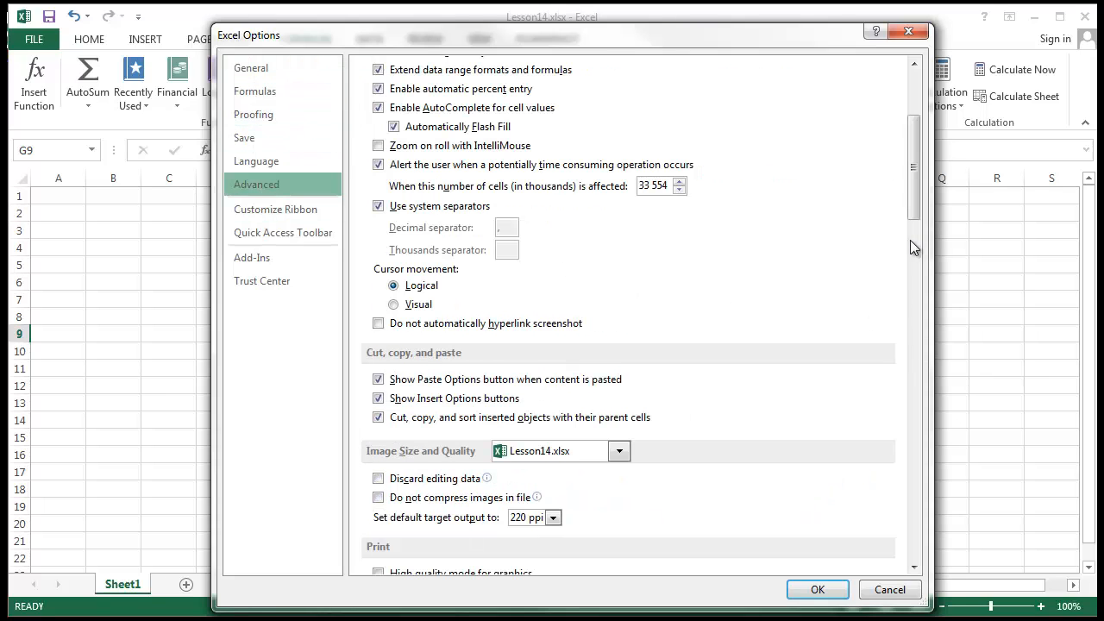
left_click_drag(914, 219, 904, 301)
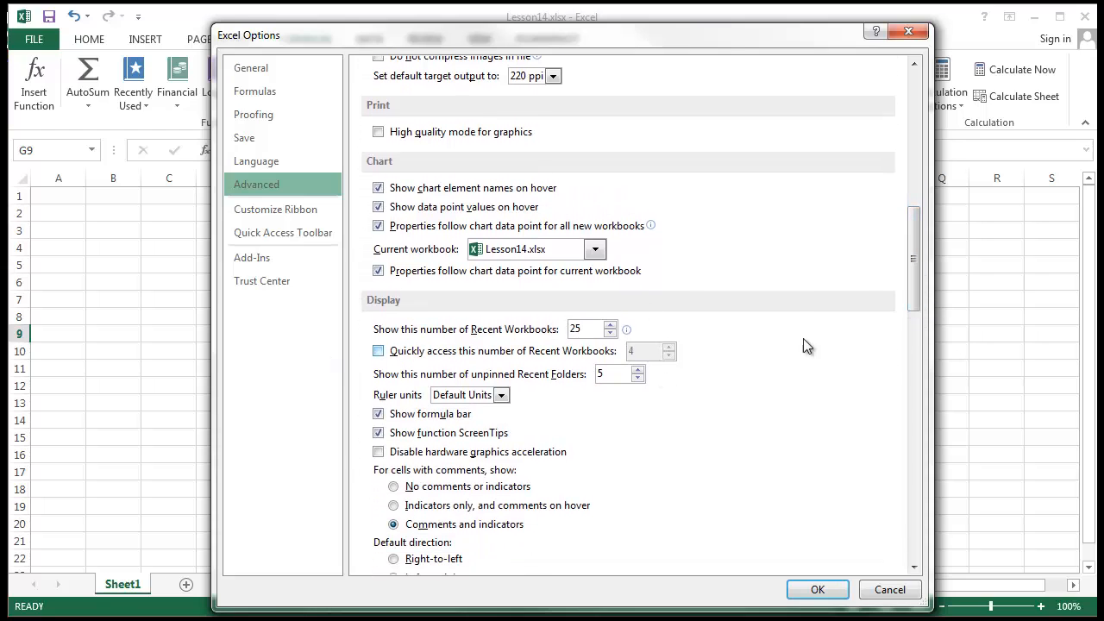
left_click_drag(916, 281, 918, 317)
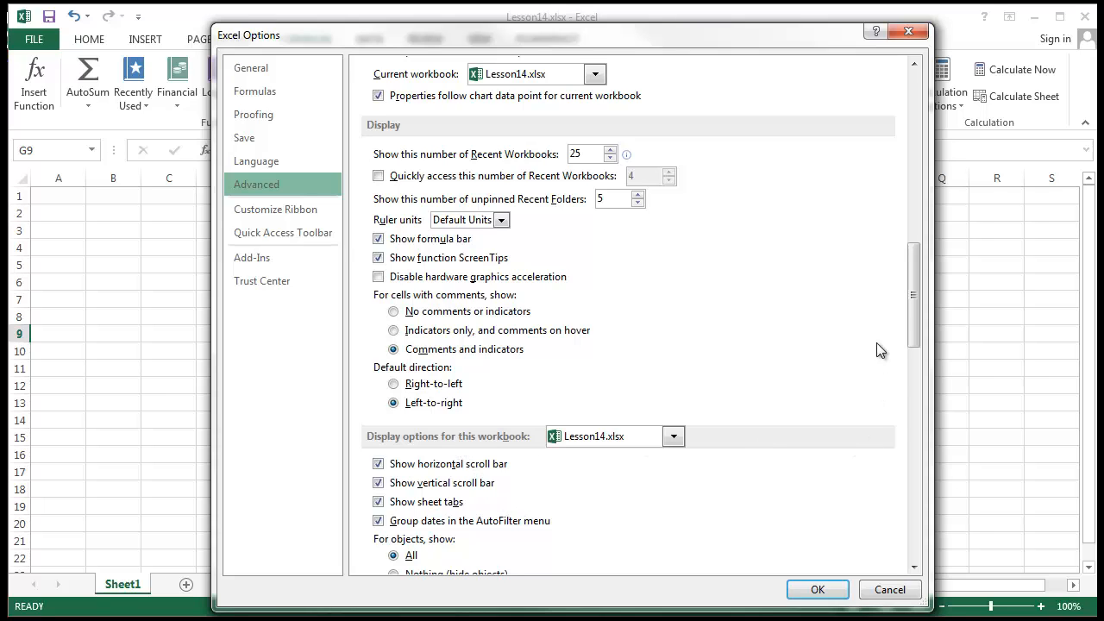
left_click_drag(916, 319, 916, 379)
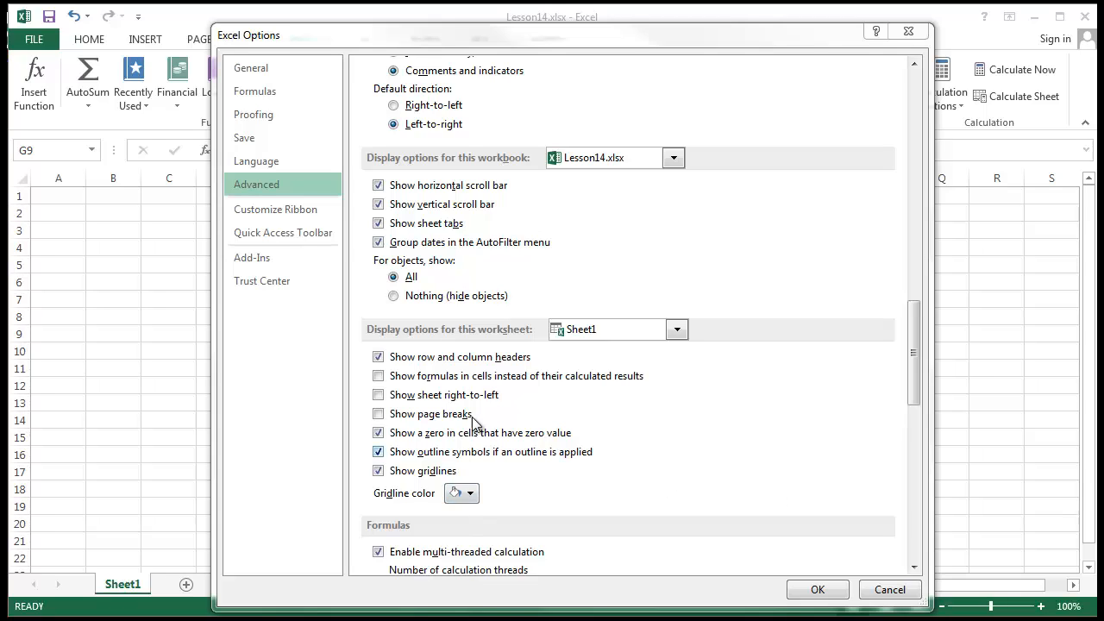
left_click(414, 379)
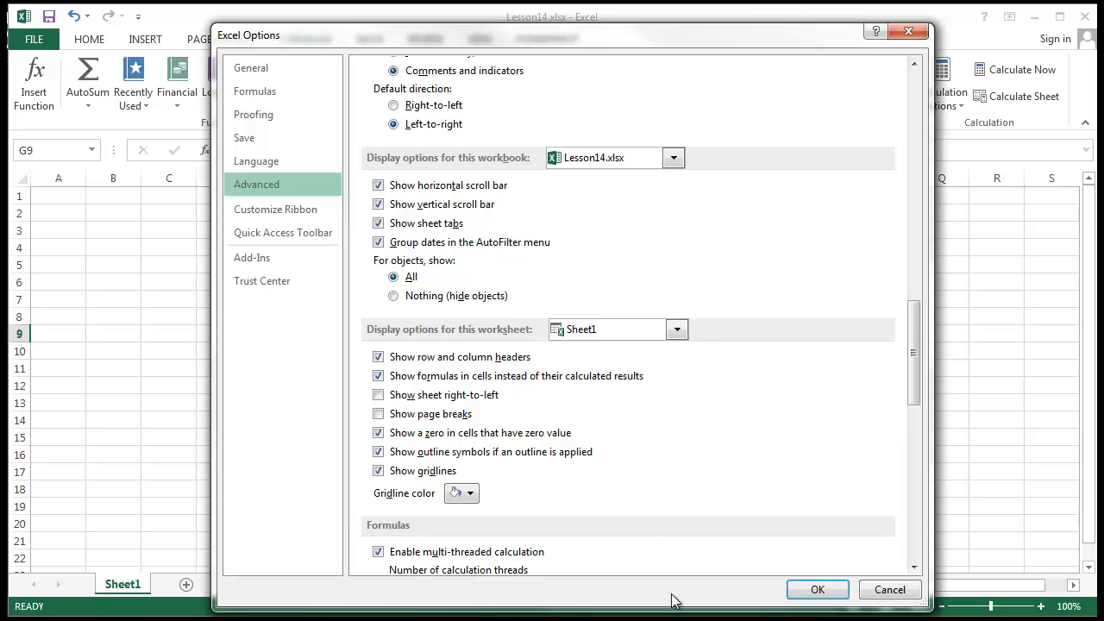
Apply the options, then click through cells to inspect G9's =SUM(M11:M15) formula.
left_click(816, 589)
left_click(552, 336)
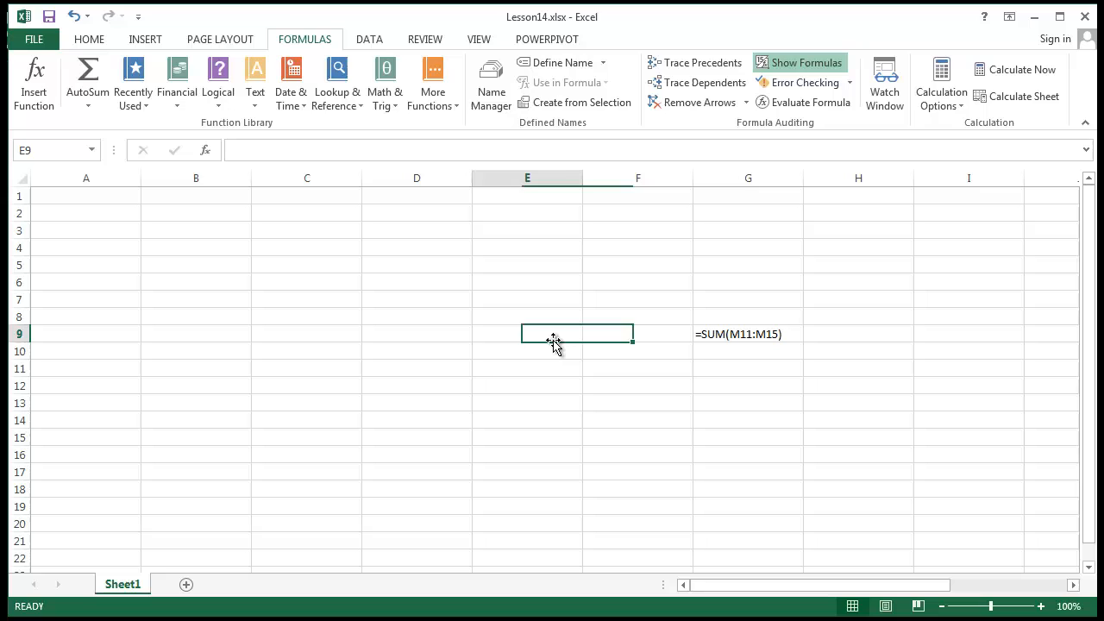
left_click(532, 384)
left_click(771, 334)
left_click(672, 477)
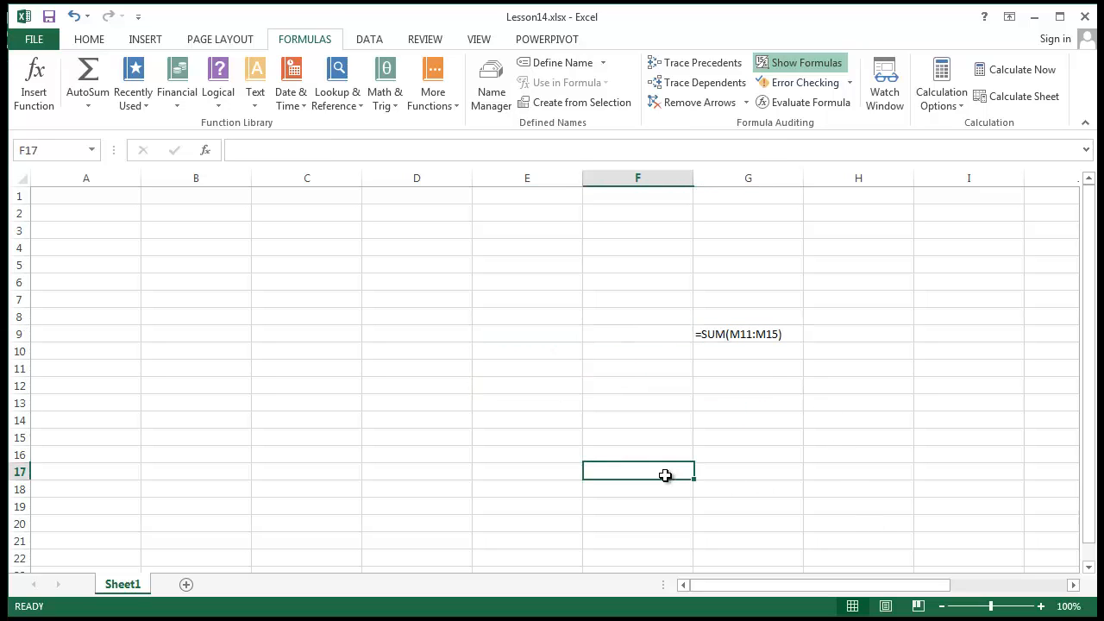
left_click(717, 331)
left_click(733, 420)
left_click(736, 335)
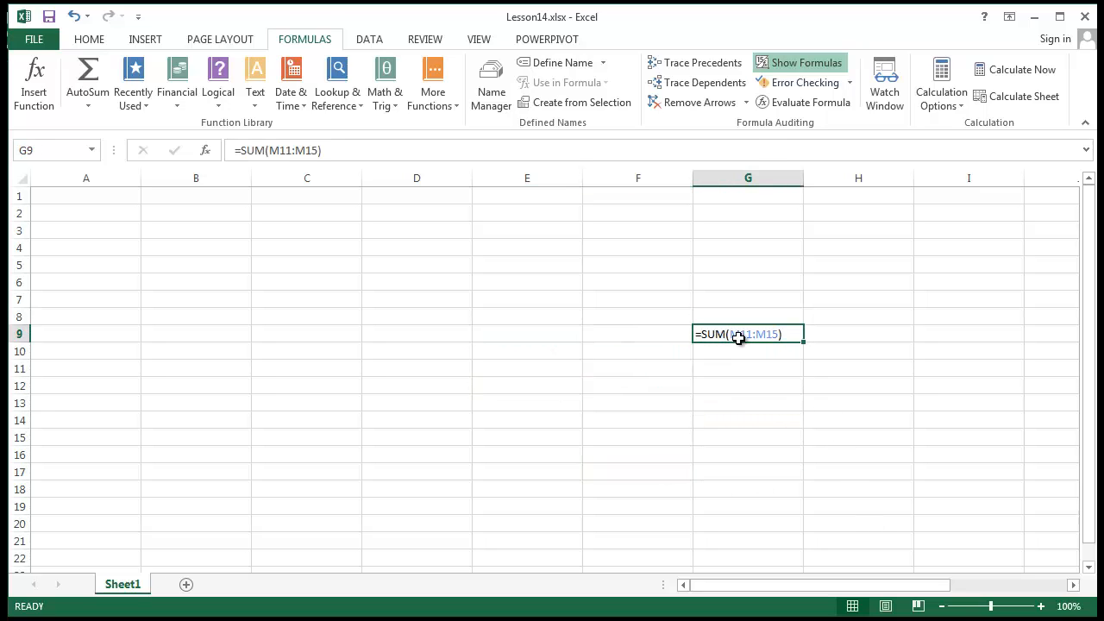
double_click(745, 335)
left_click(762, 409)
key("ctrl+grave")
left_click(734, 336)
Untick 'Show formulas in cells instead of their calculated results' in Excel Options > Advanced and confirm.
left_click(34, 40)
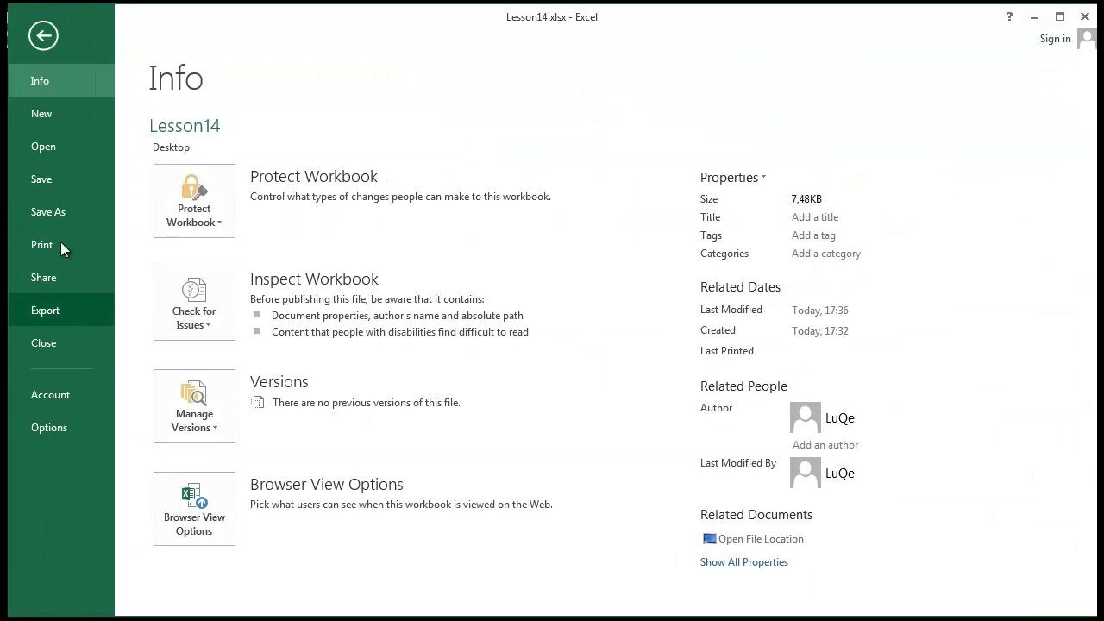
left_click(39, 144)
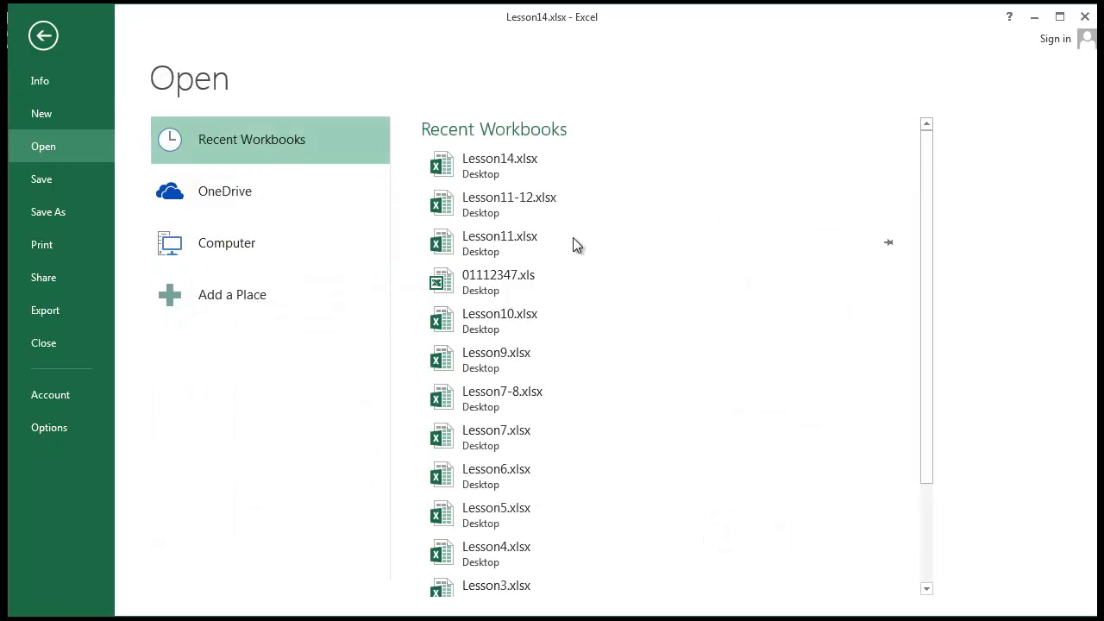
left_click(80, 421)
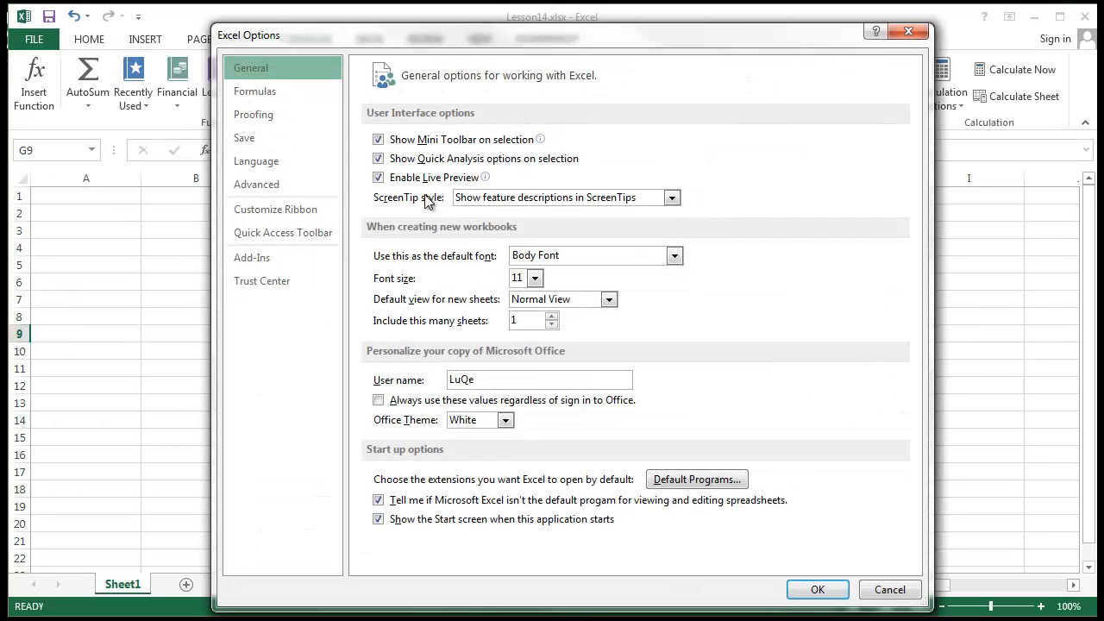
left_click(272, 186)
scroll(666, 243, "down", 5)
scroll(666, 244, "down", 10)
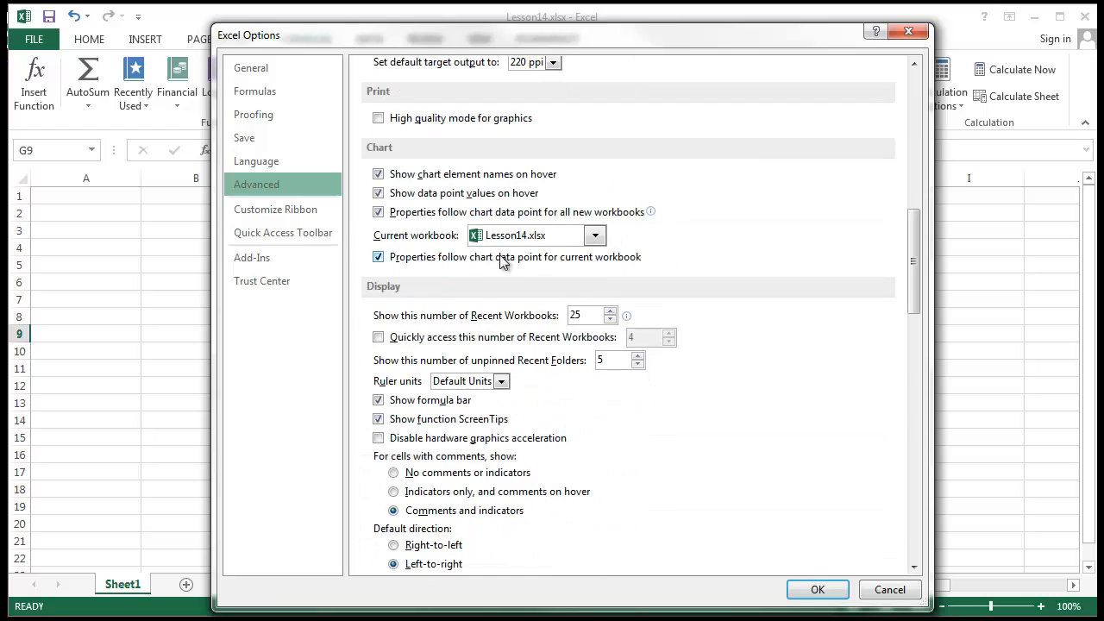
scroll(474, 291, "down", 1)
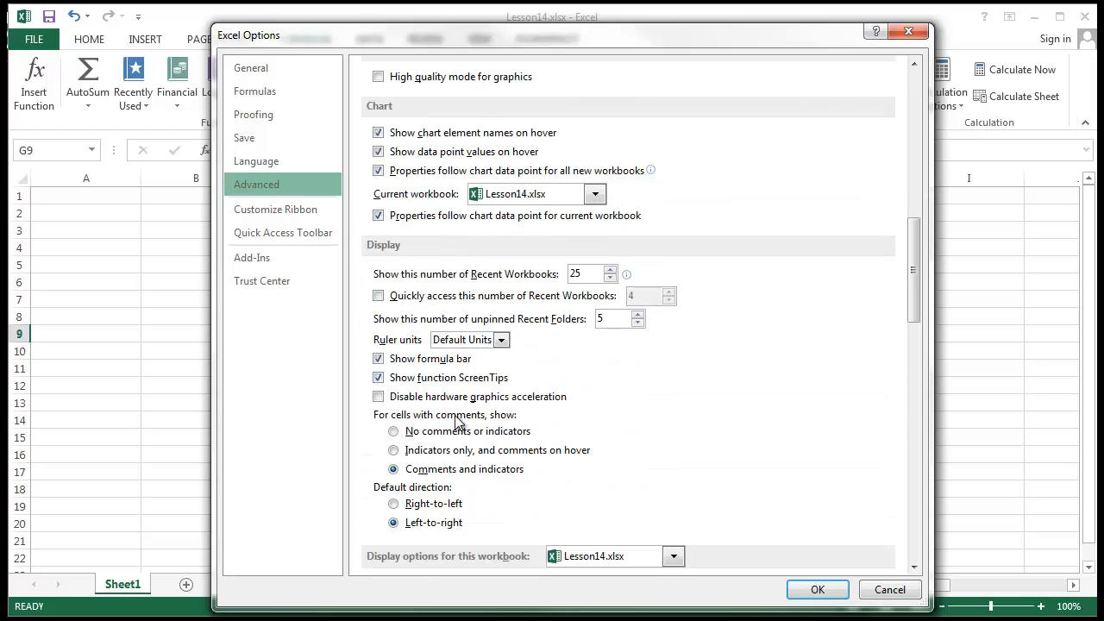
scroll(472, 393, "down", 3)
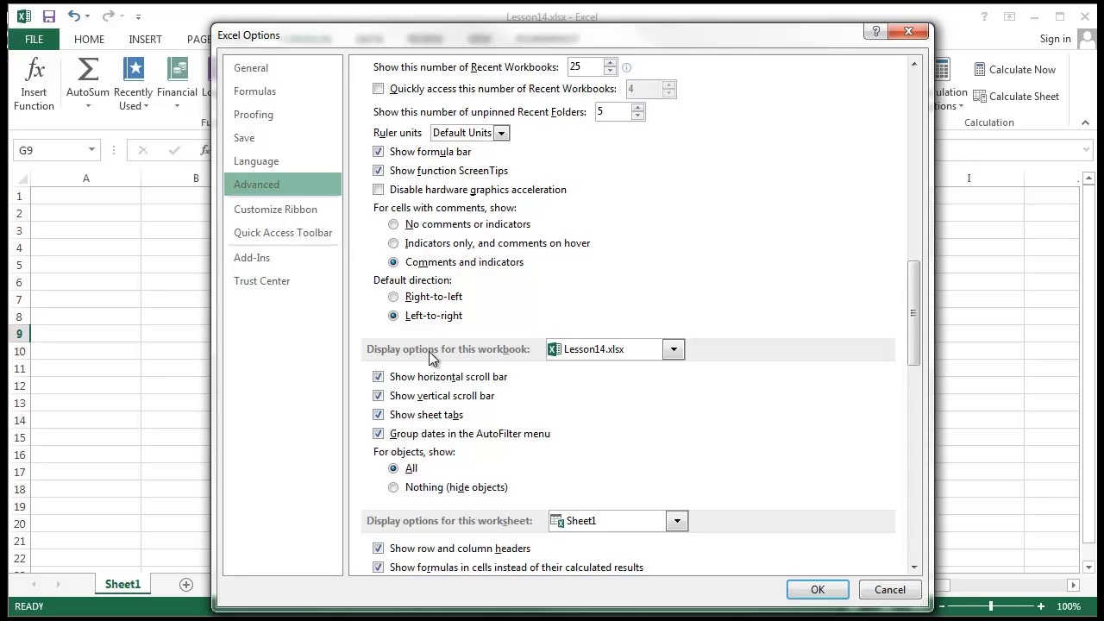
scroll(497, 361, "down", 2)
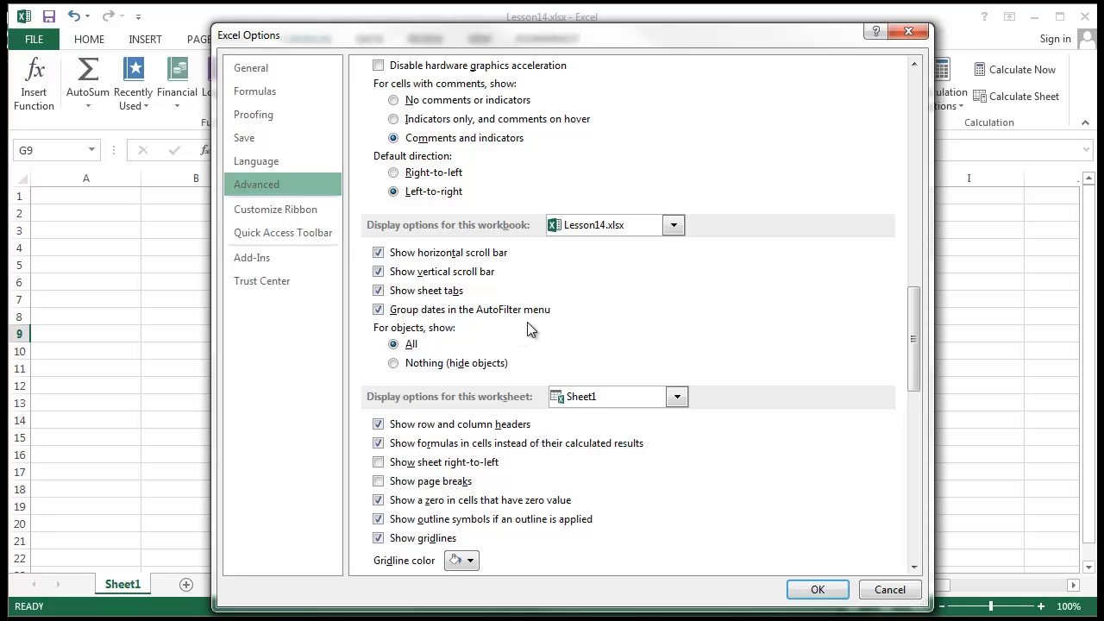
left_click(430, 450)
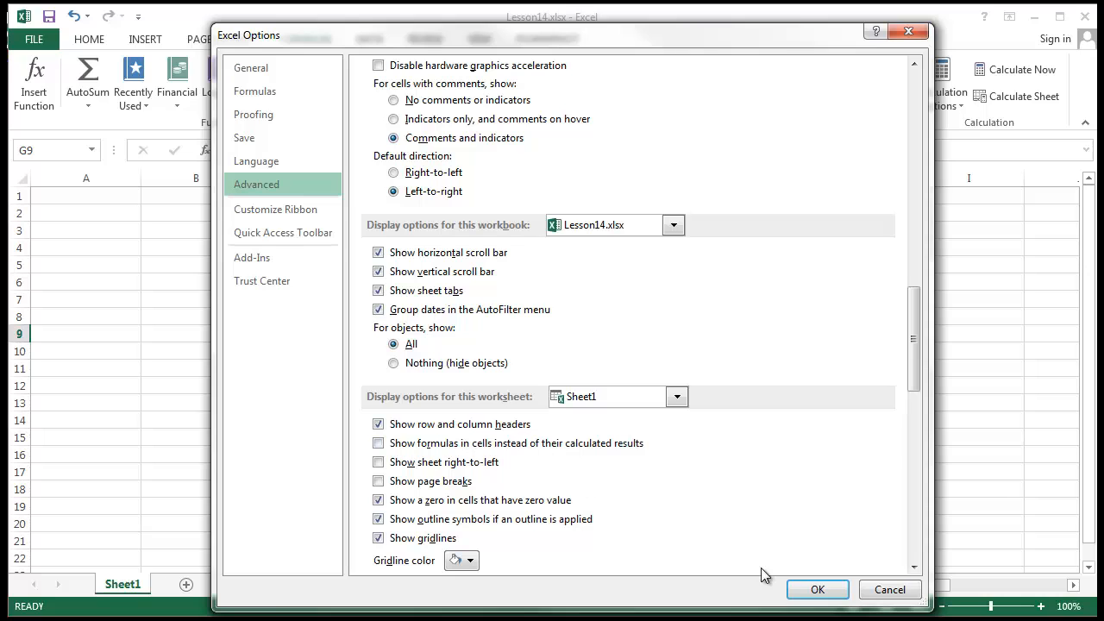
left_click(817, 587)
left_click(406, 388)
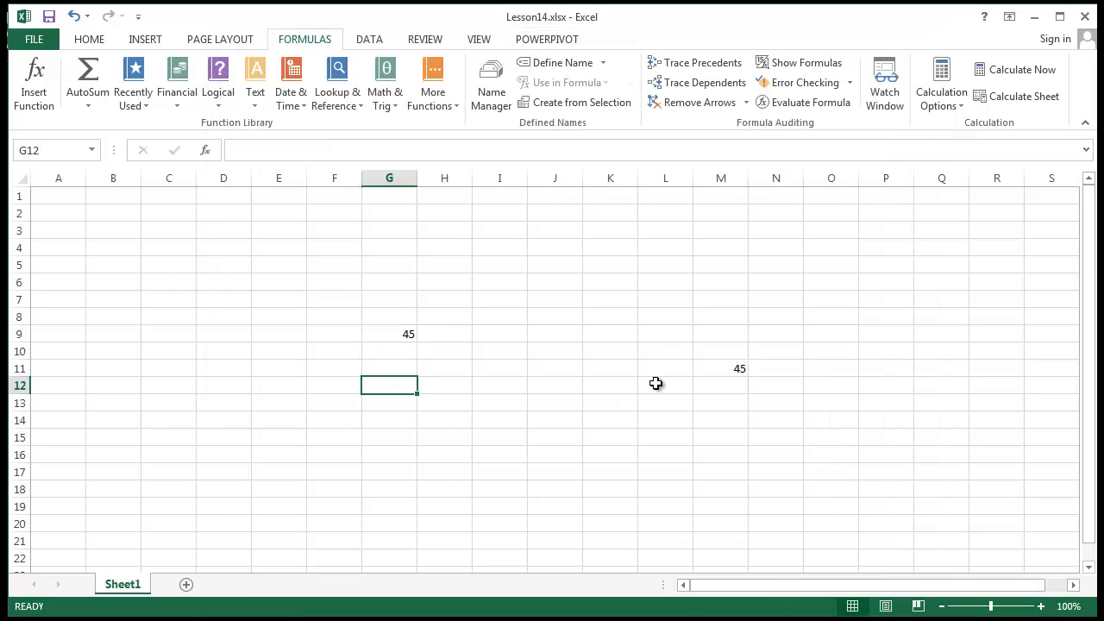
left_click(694, 364)
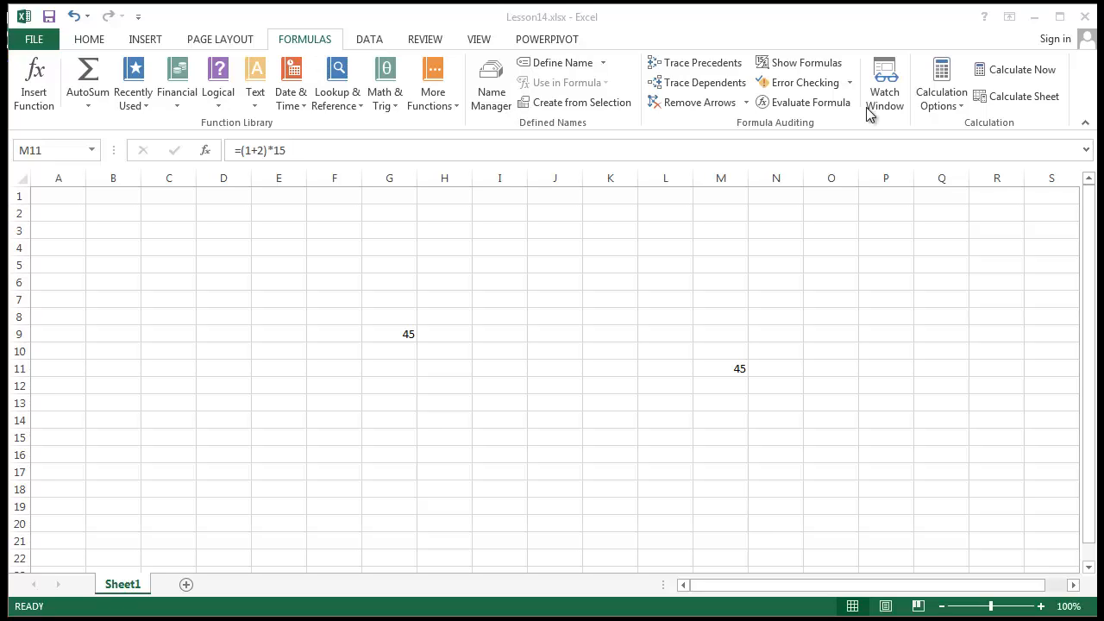
left_click(845, 87)
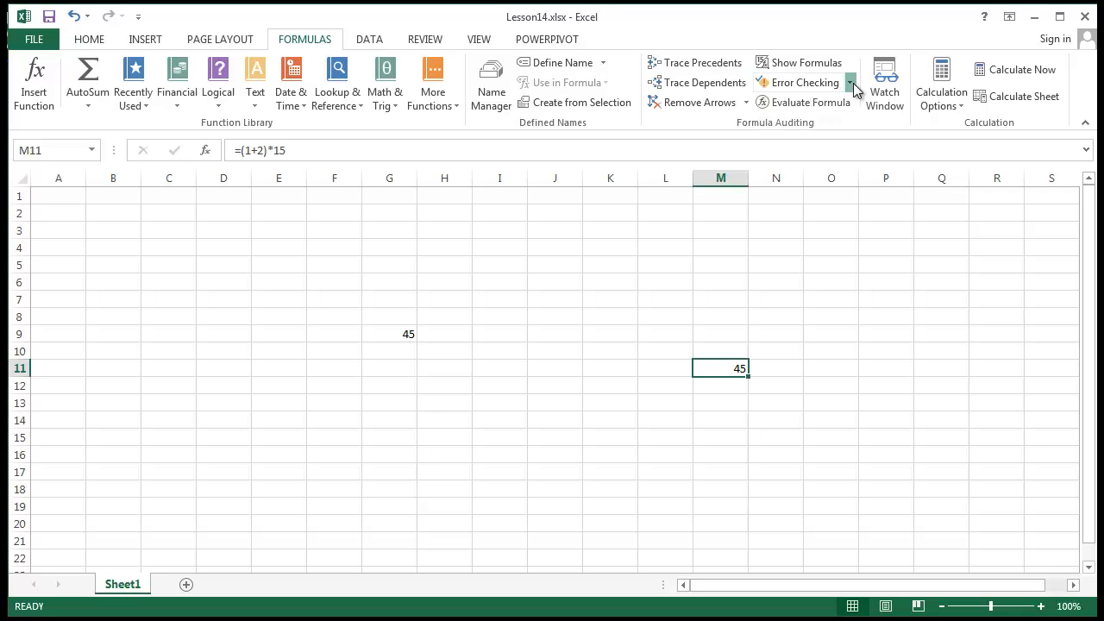
left_click(850, 84)
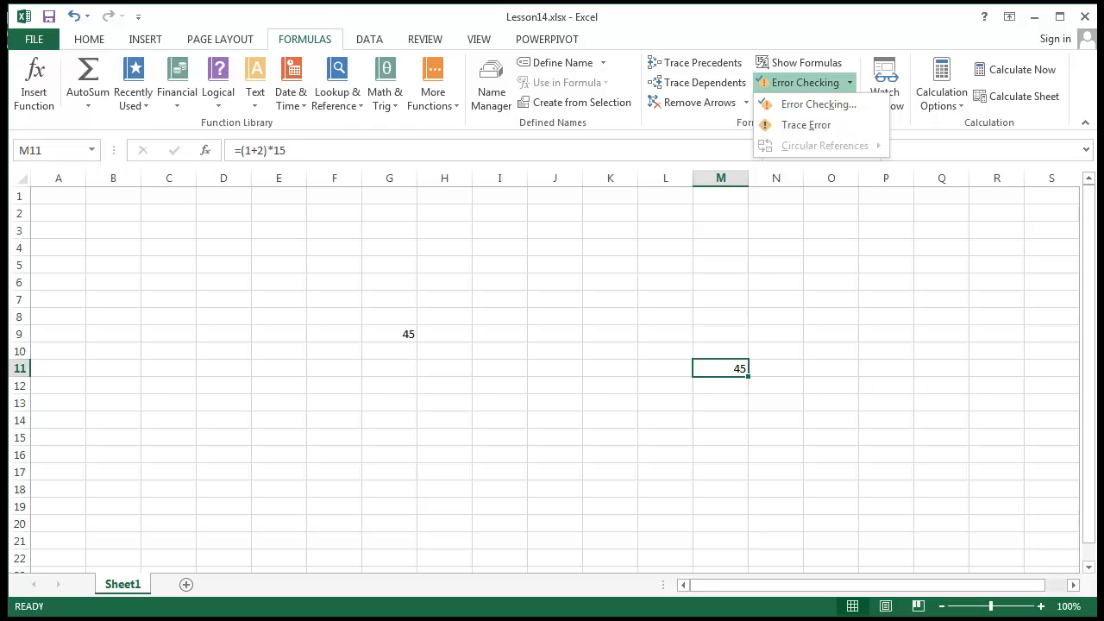
left_click(833, 104)
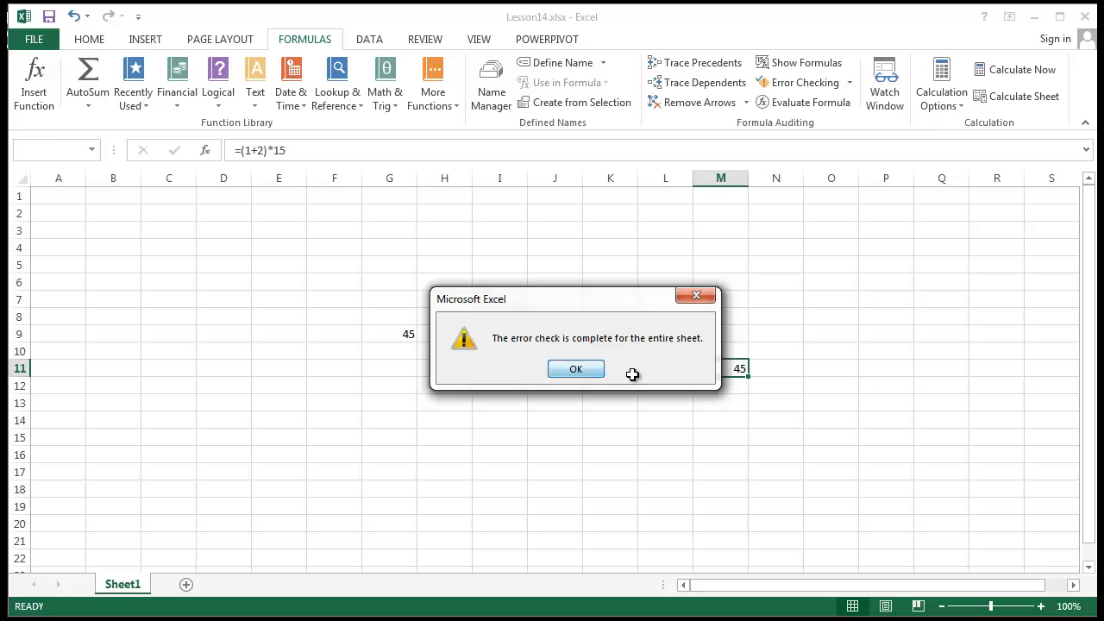
left_click(575, 369)
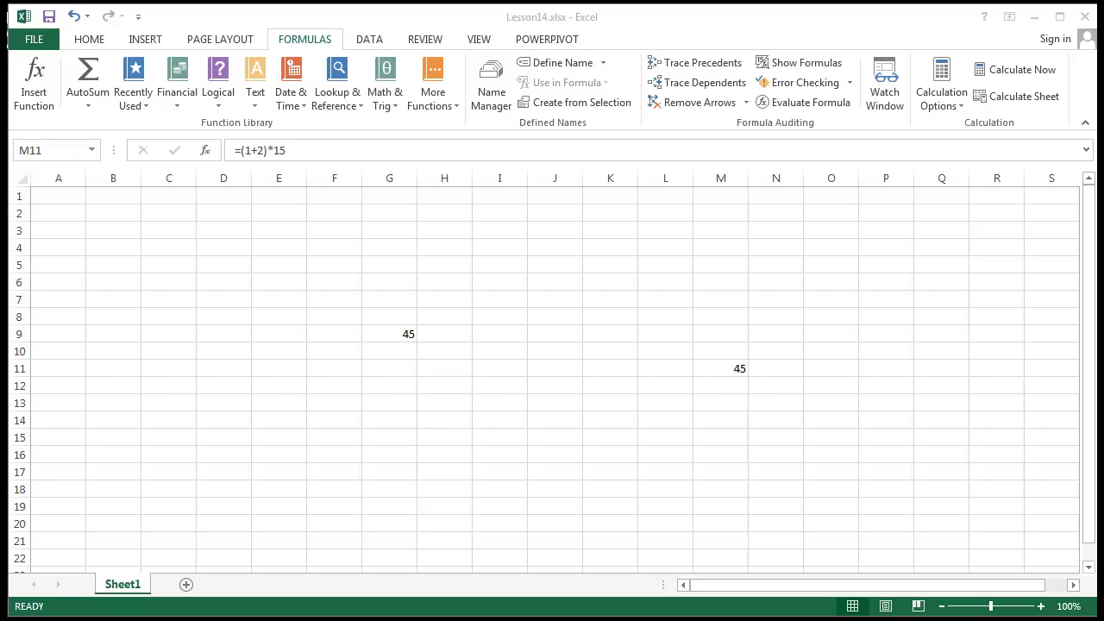
Enter =0/0 in K12, producing #DIV/0!
left_click(615, 383)
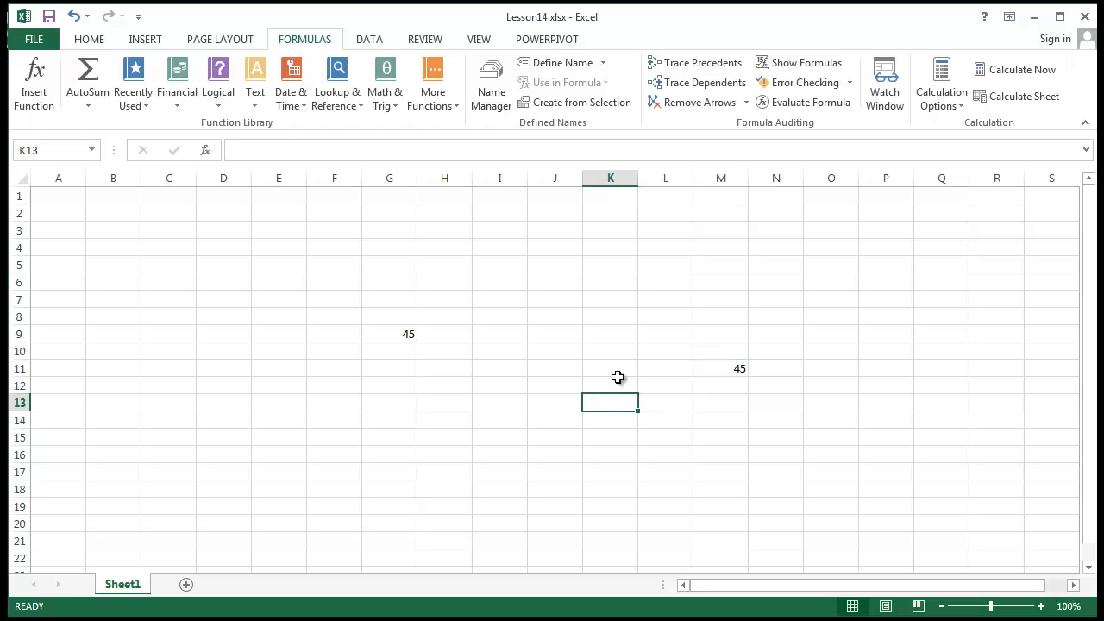
type("=")
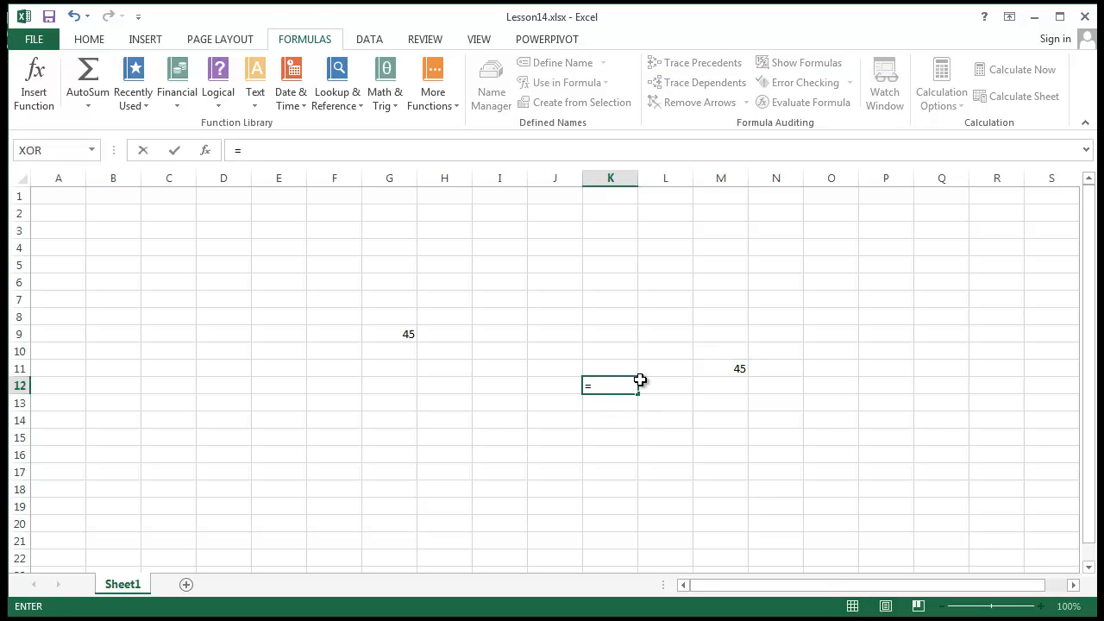
type("0/0")
key("Return")
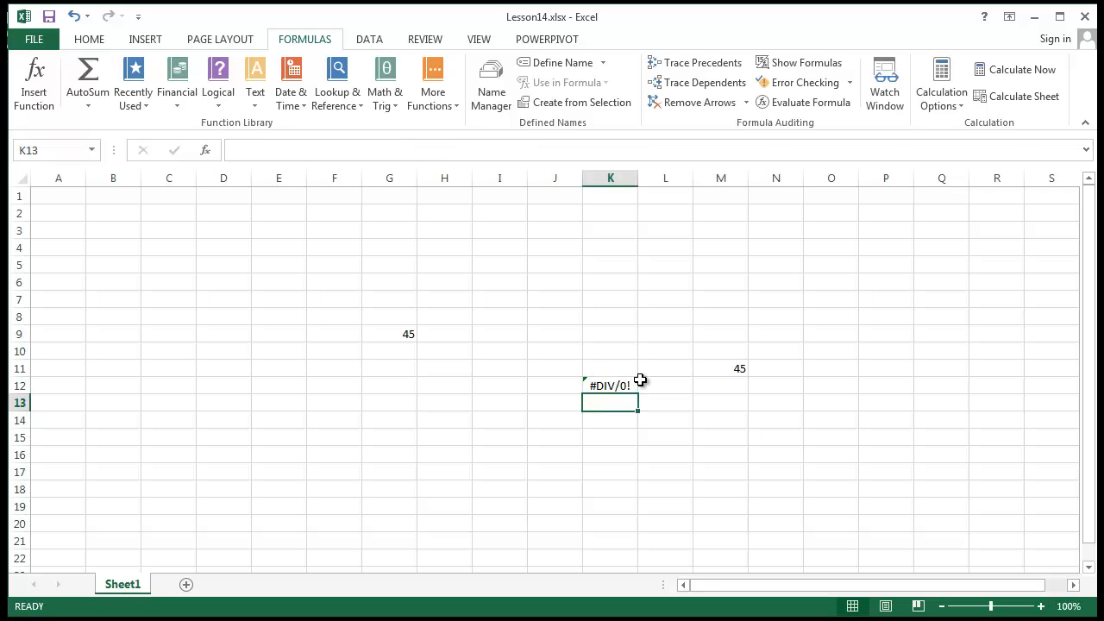
Run Error Checking on the sheet and open Help on this divide-by-zero error.
left_click(849, 83)
left_click(836, 105)
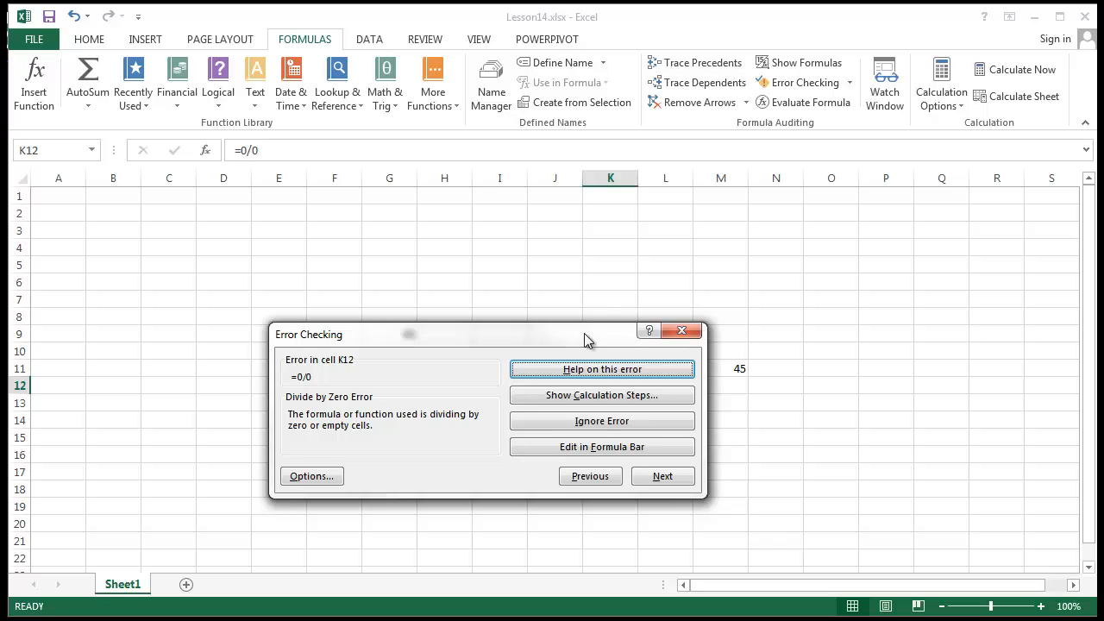
left_click_drag(585, 332, 657, 153)
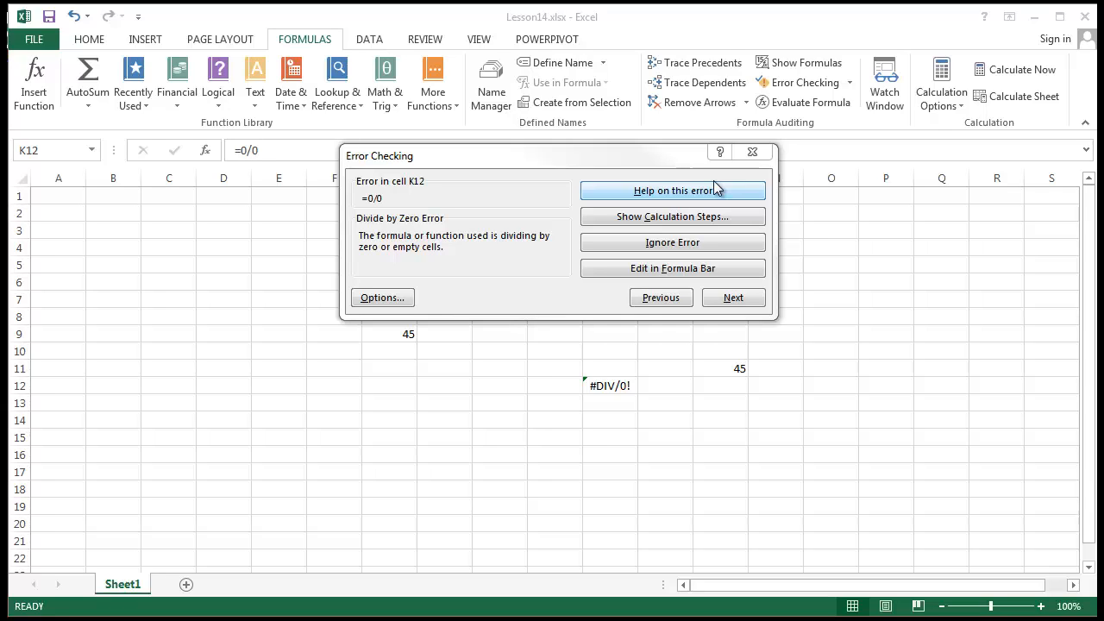
left_click(721, 186)
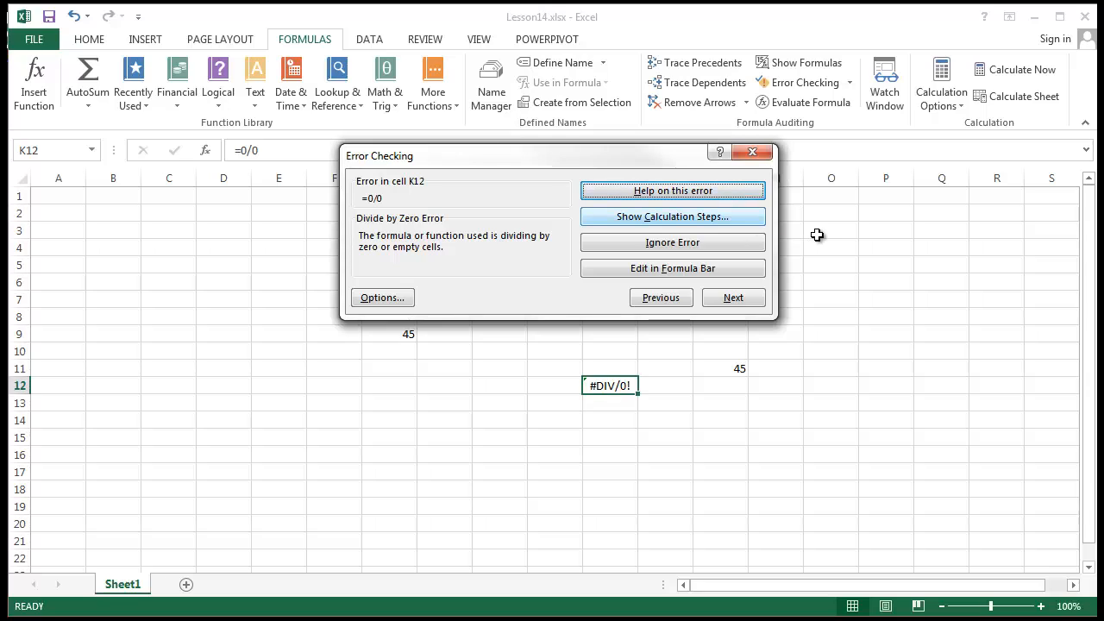
left_click(625, 191)
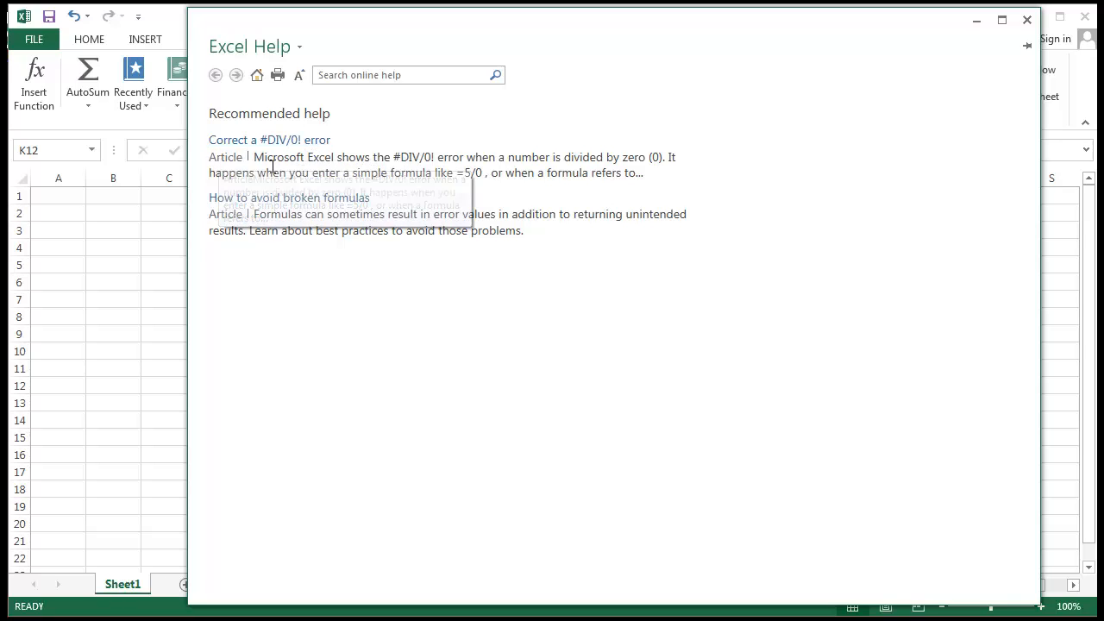
Read the 'Correct a #DIV/0! error' help article, then close Excel Help.
left_click(316, 142)
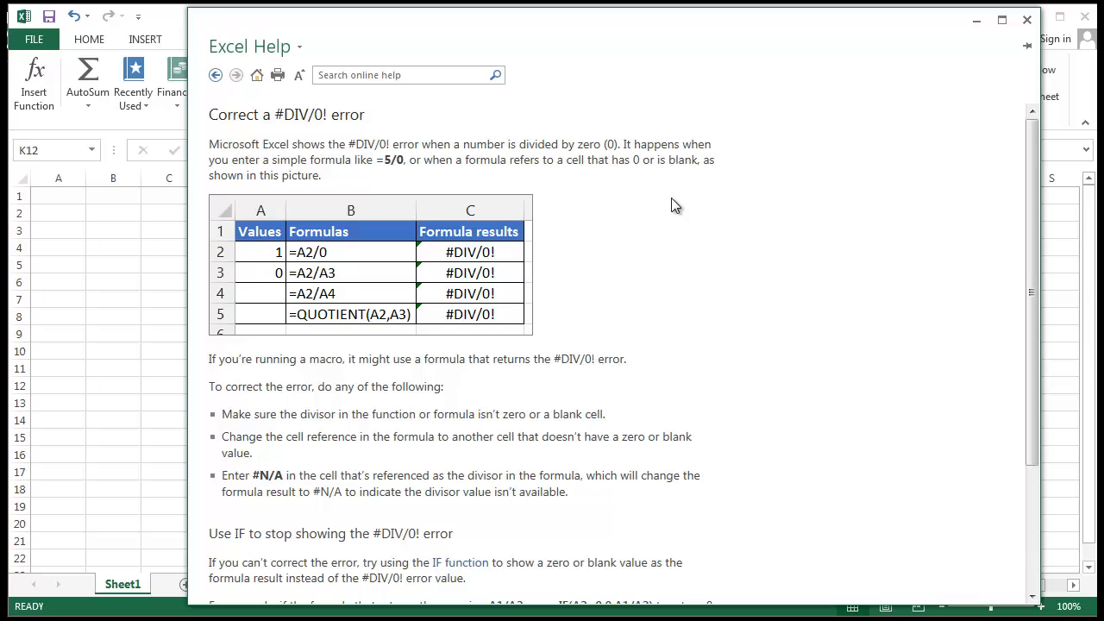
left_click(216, 75)
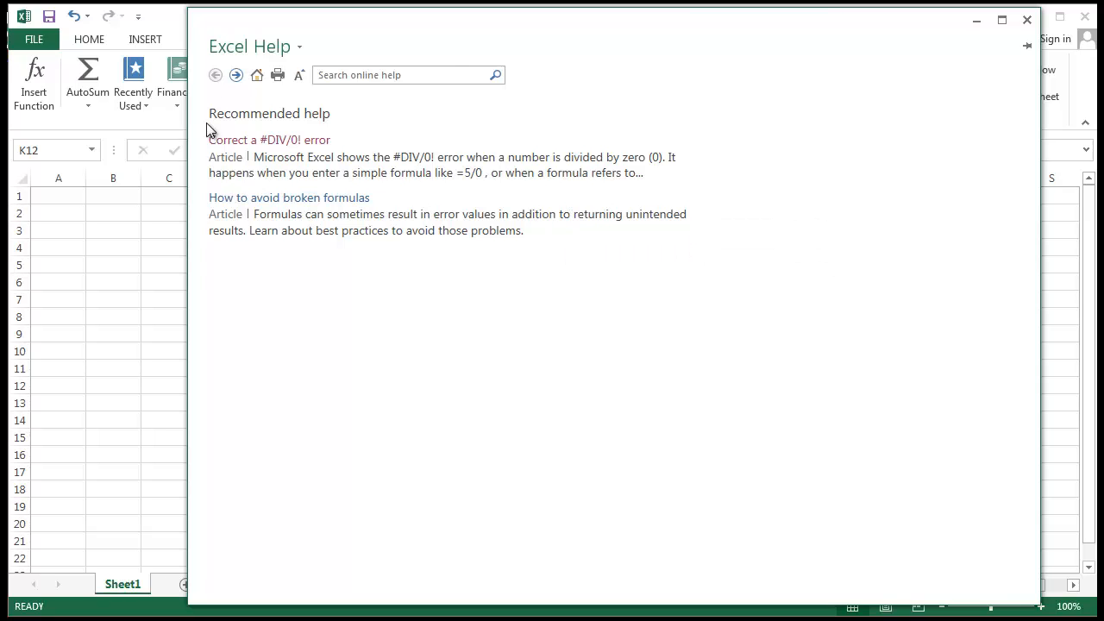
left_click(317, 141)
scroll(757, 405, "down", 3)
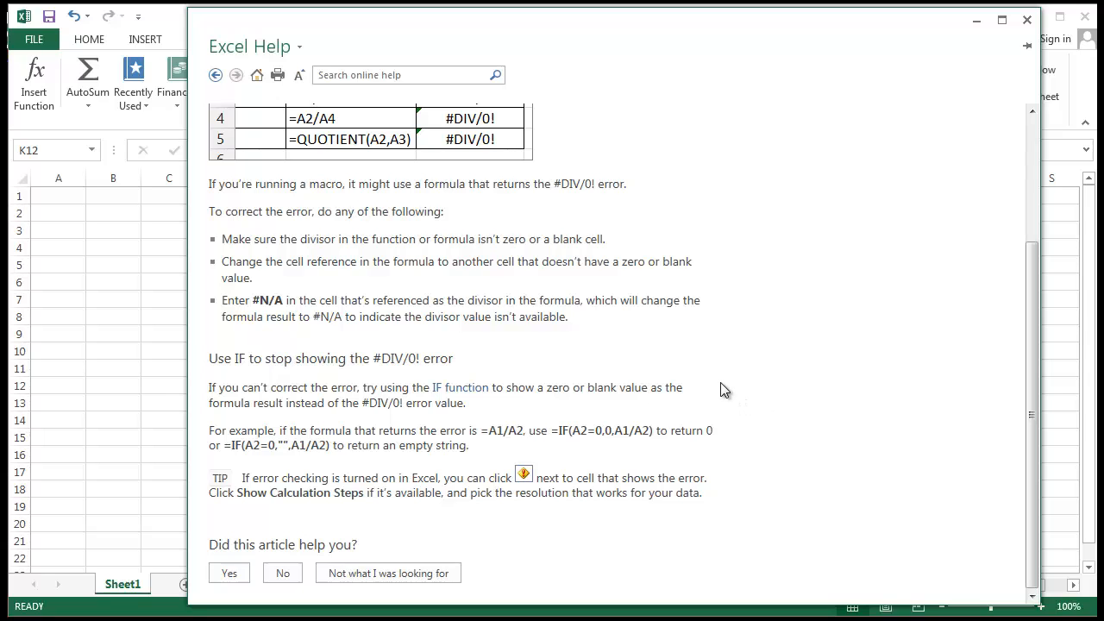
scroll(607, 447, "up", 3)
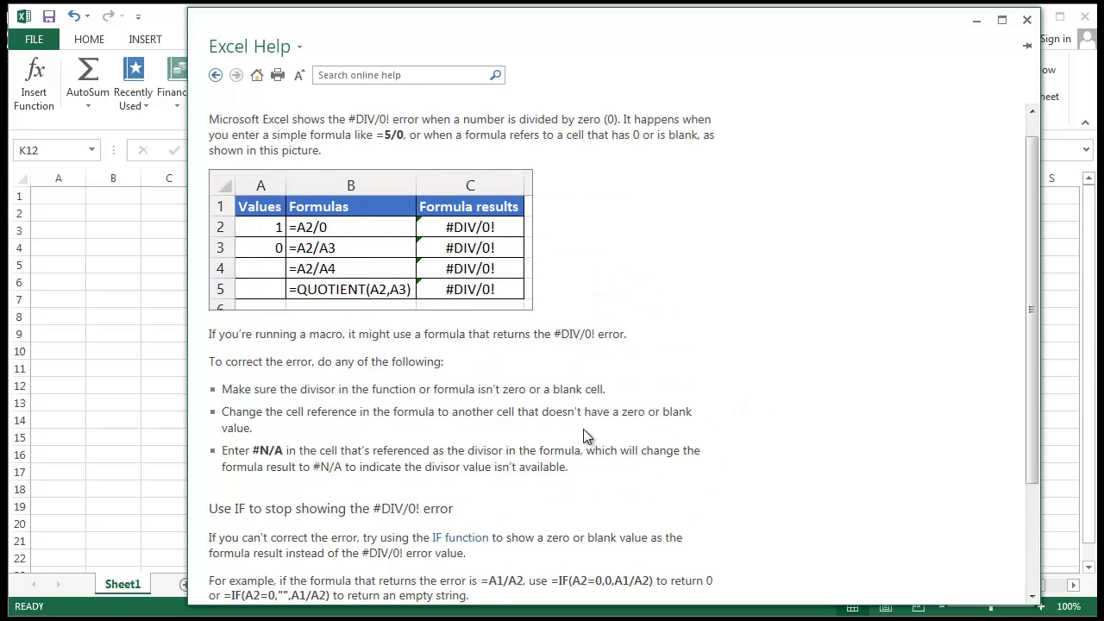
scroll(585, 422, "down", 3)
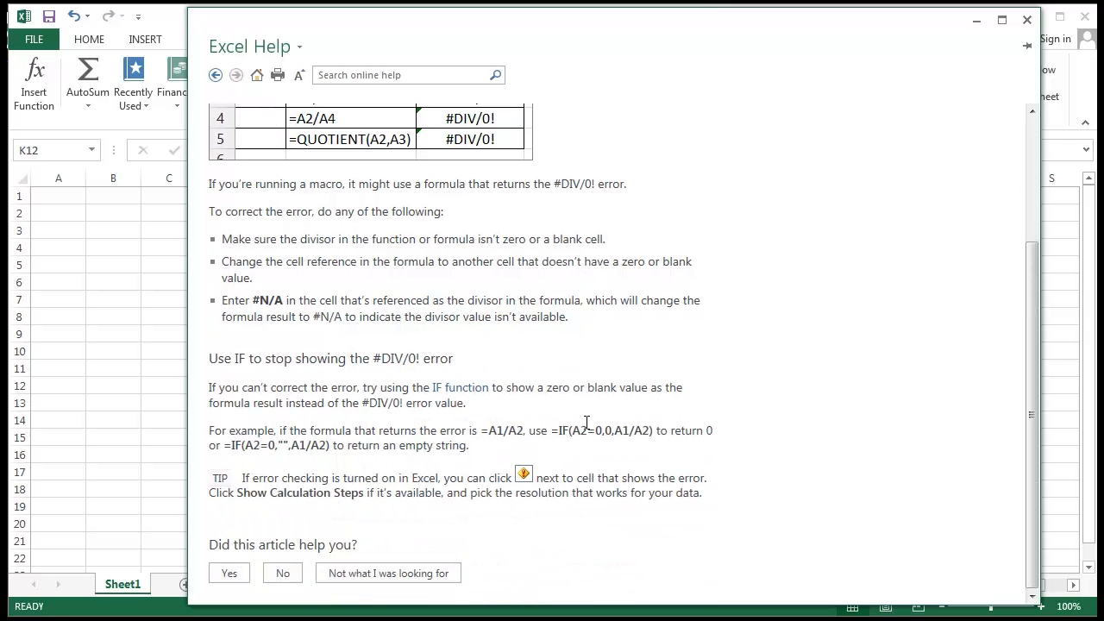
left_click(1026, 19)
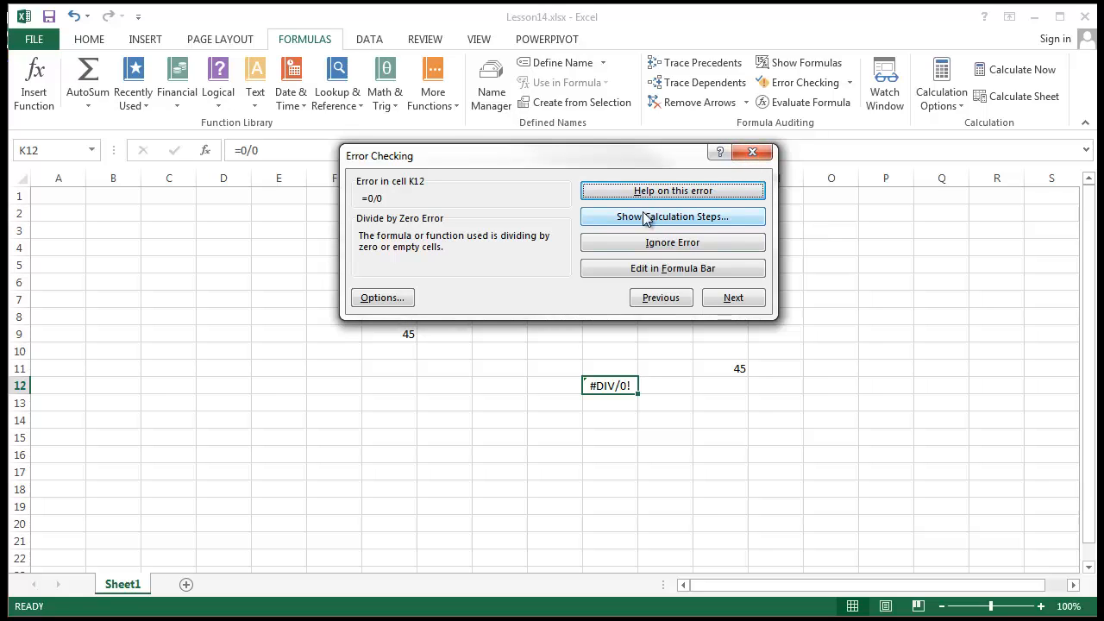
Close Error Checking and insert 1+1/2*3+63-3+ after the '=' in K12's formula.
left_click(753, 155)
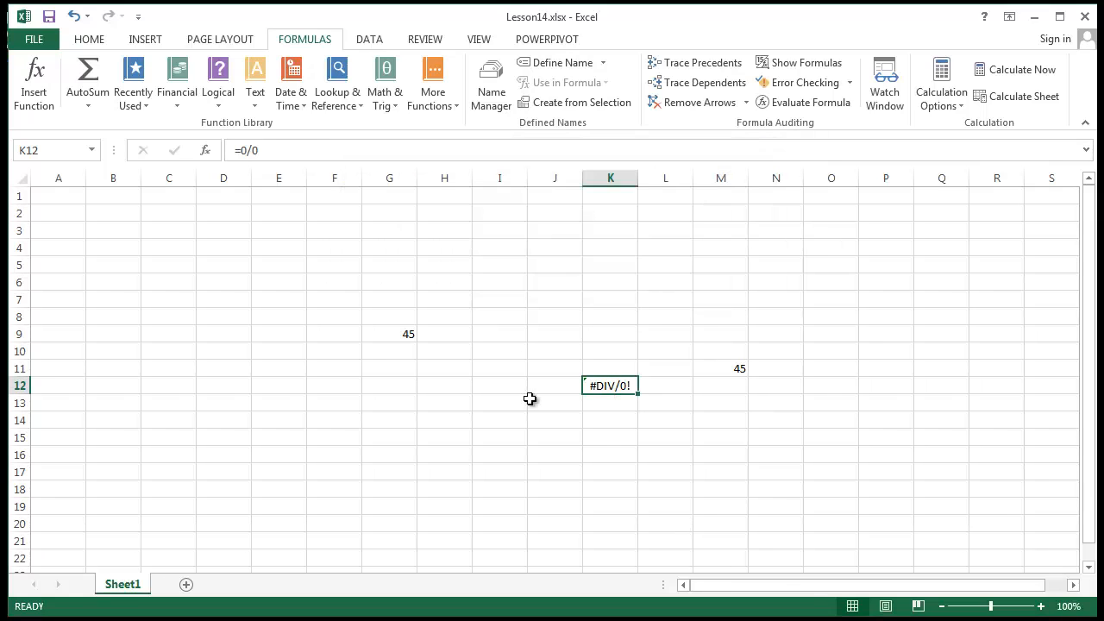
left_click(269, 150)
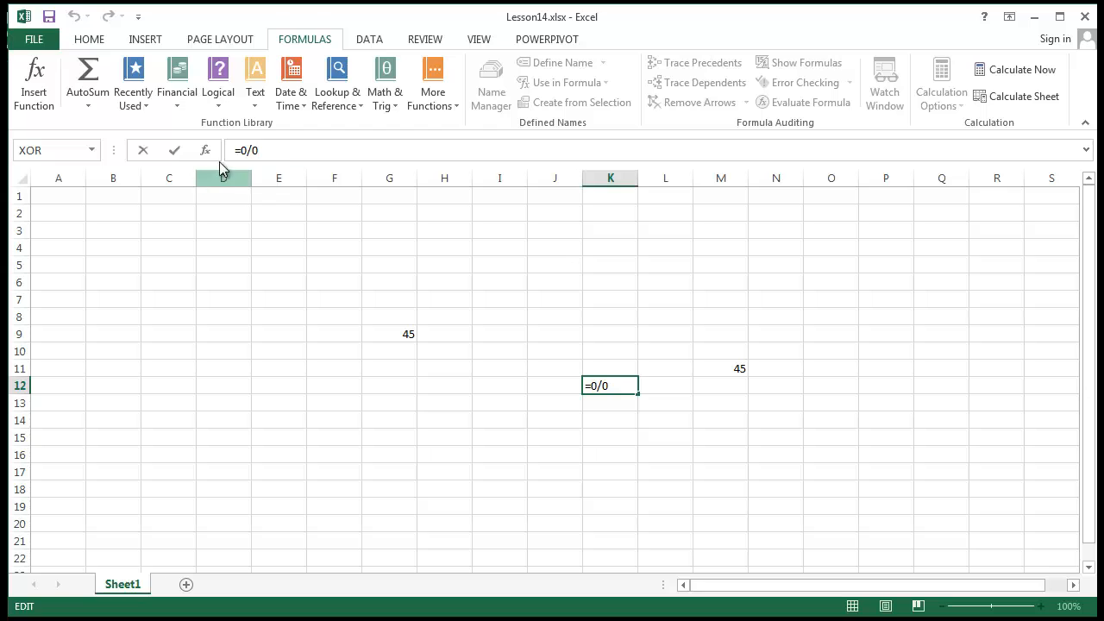
left_click(243, 150)
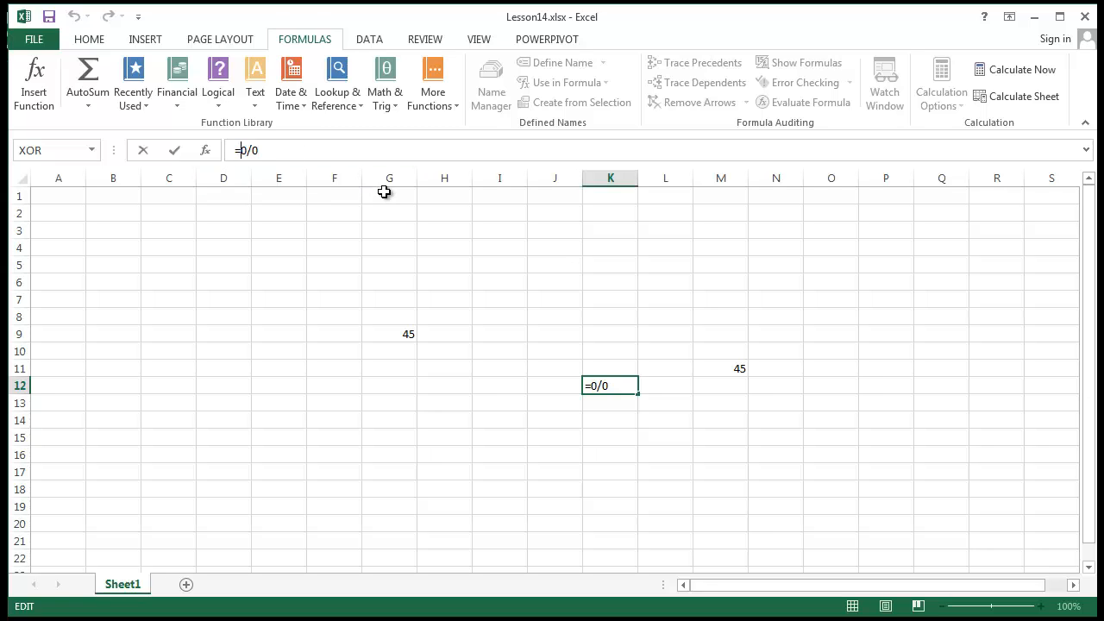
type("1+1/2")
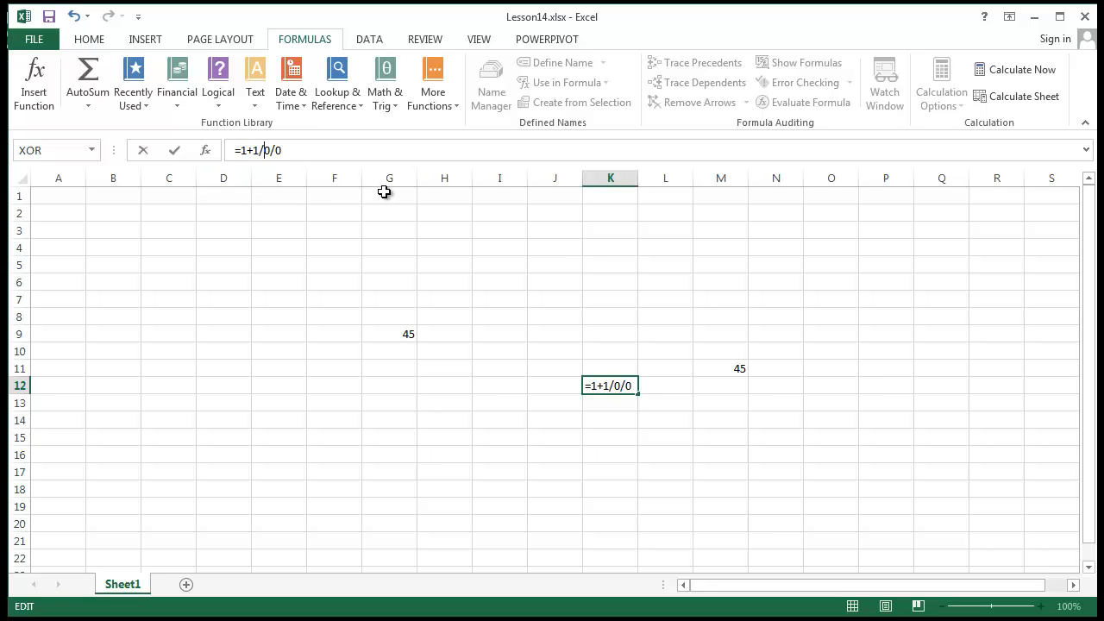
type("*3+6")
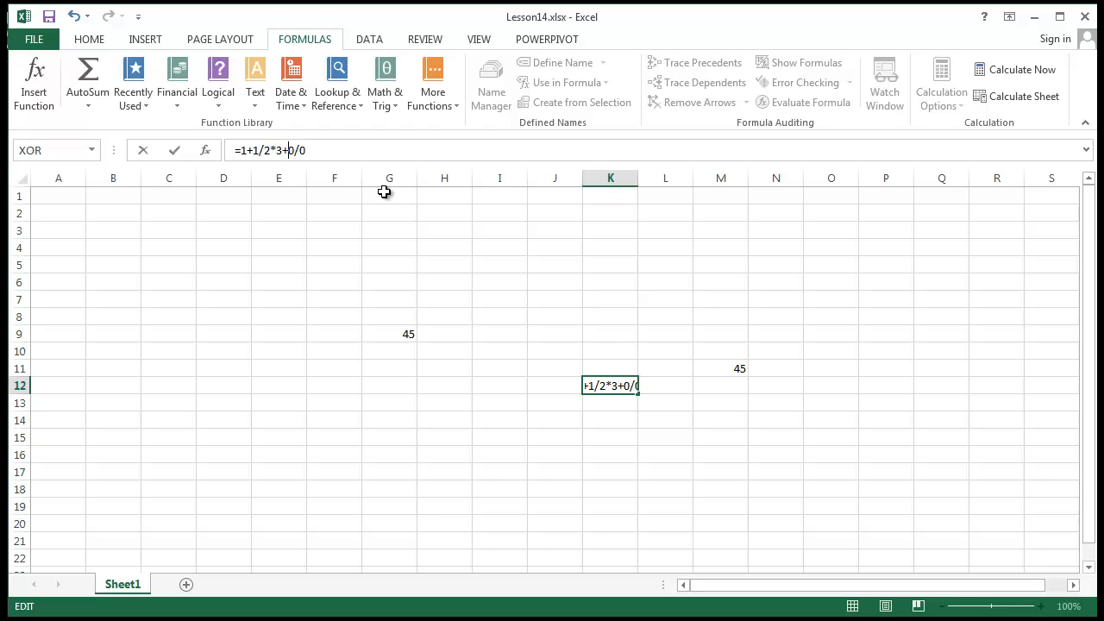
type("3-3+-")
Commit K12's =1+1/2*3+63-3+0/0 and open Show Calculation Steps from Error Checking.
key("Return")
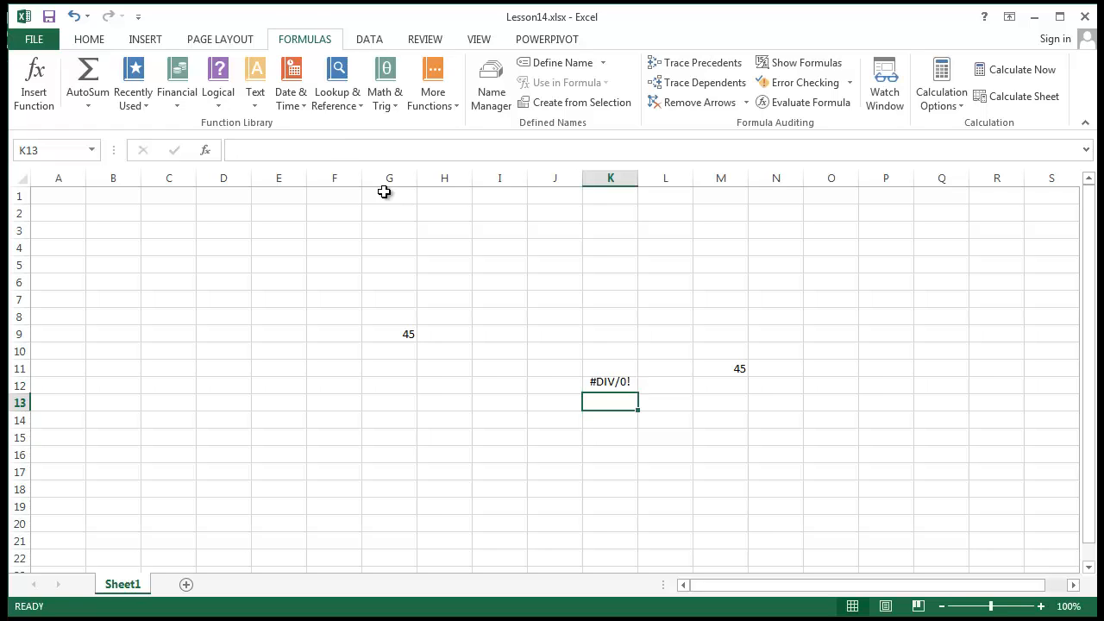
left_click(630, 382)
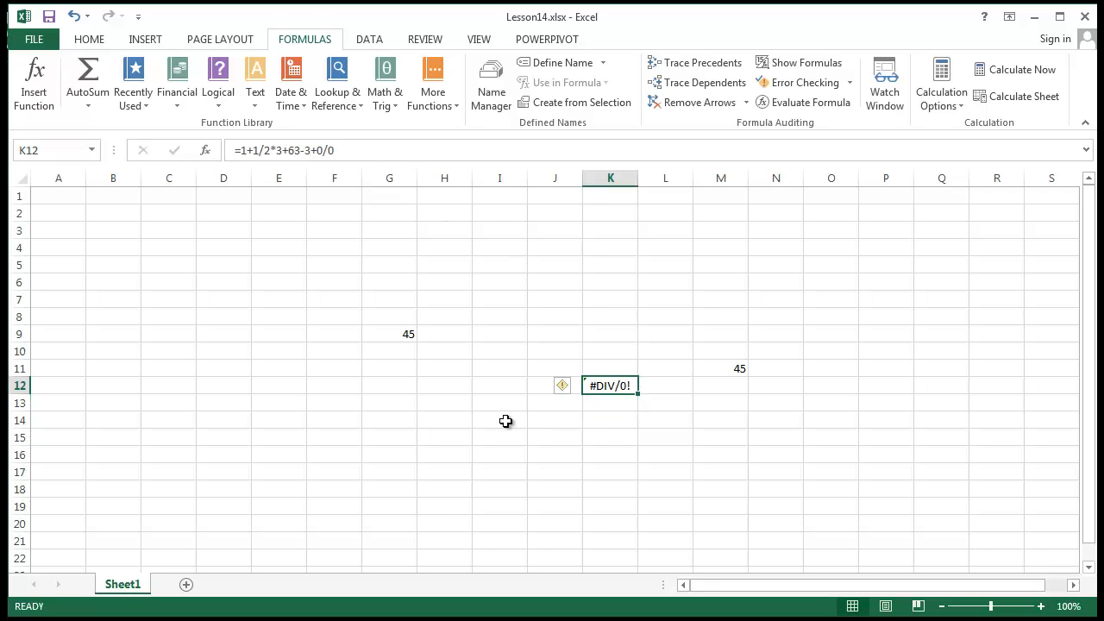
left_click(828, 83)
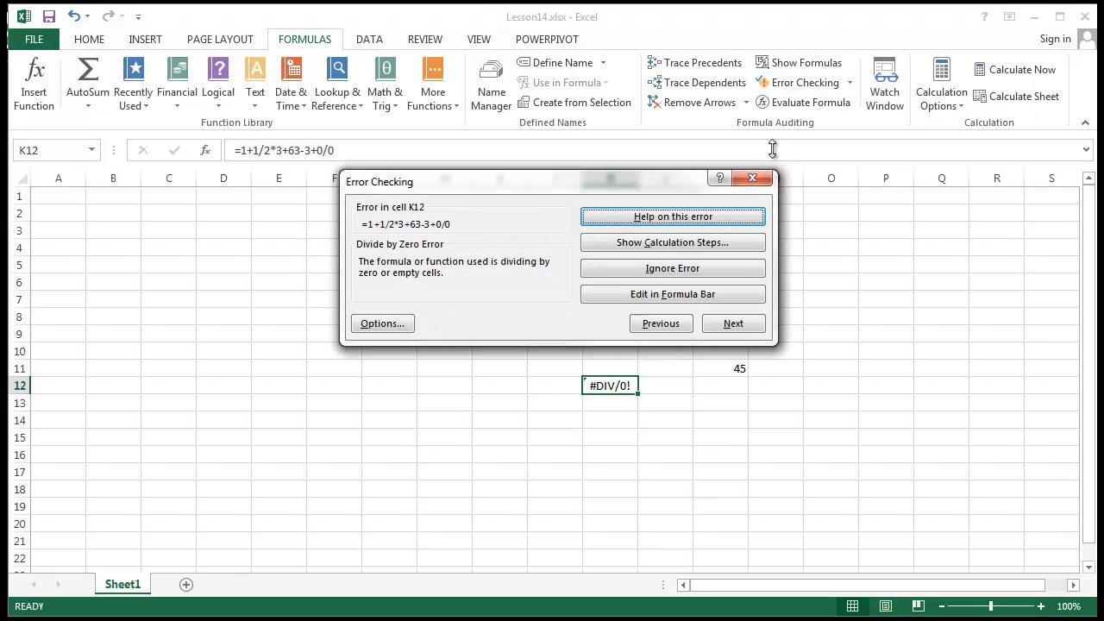
left_click(677, 244)
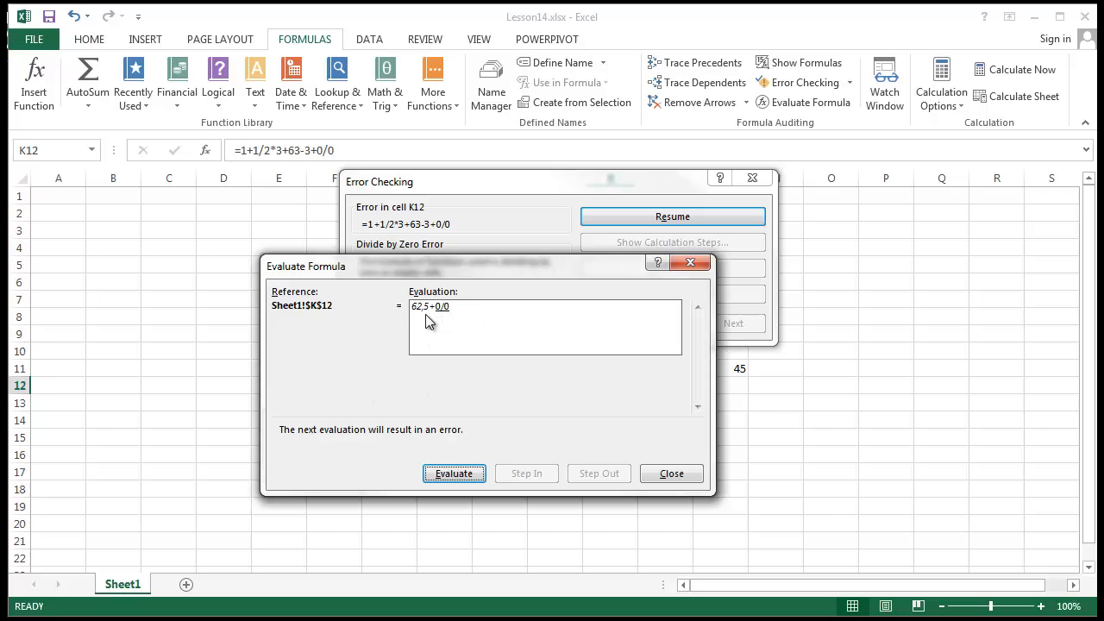
Step K12's evaluation through 0/0 to the final #DIV/0! result.
left_click_drag(458, 268, 532, 253)
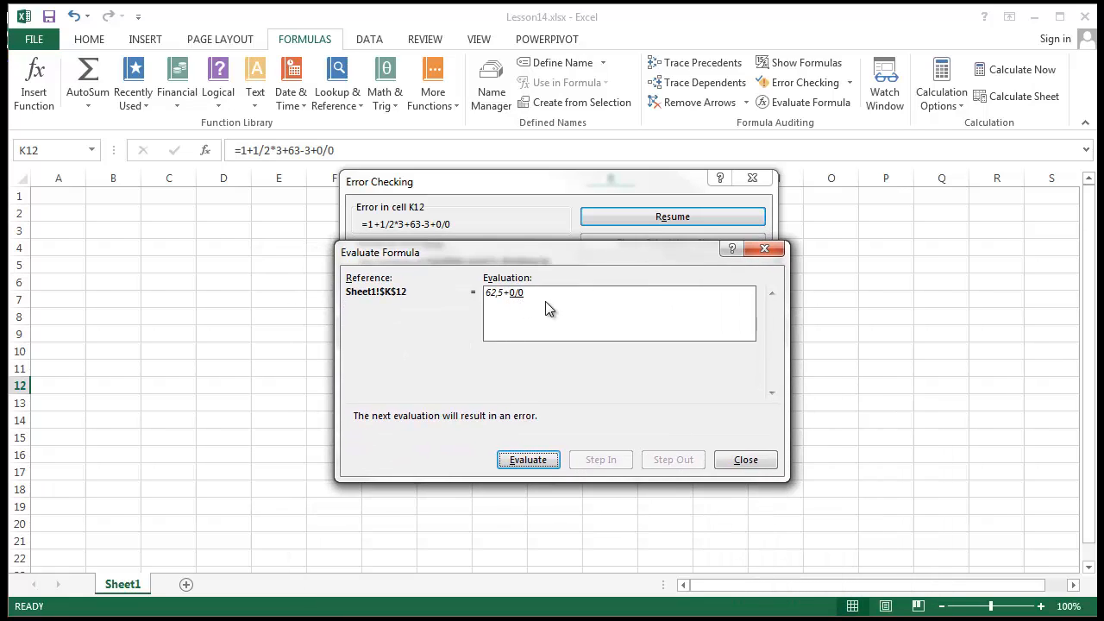
left_click(527, 460)
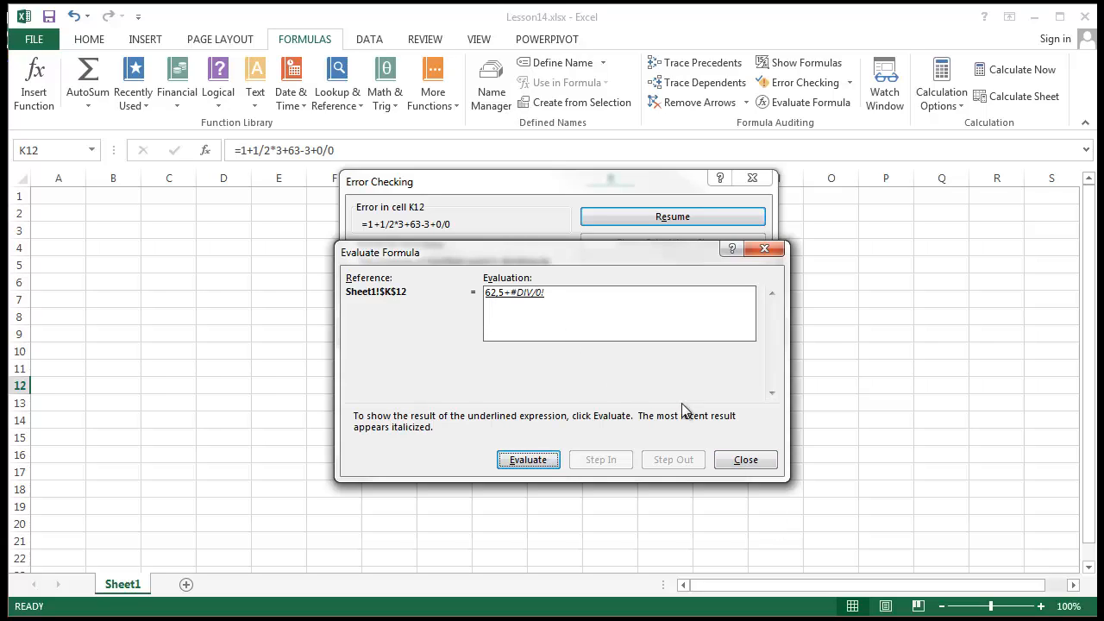
left_click(552, 466)
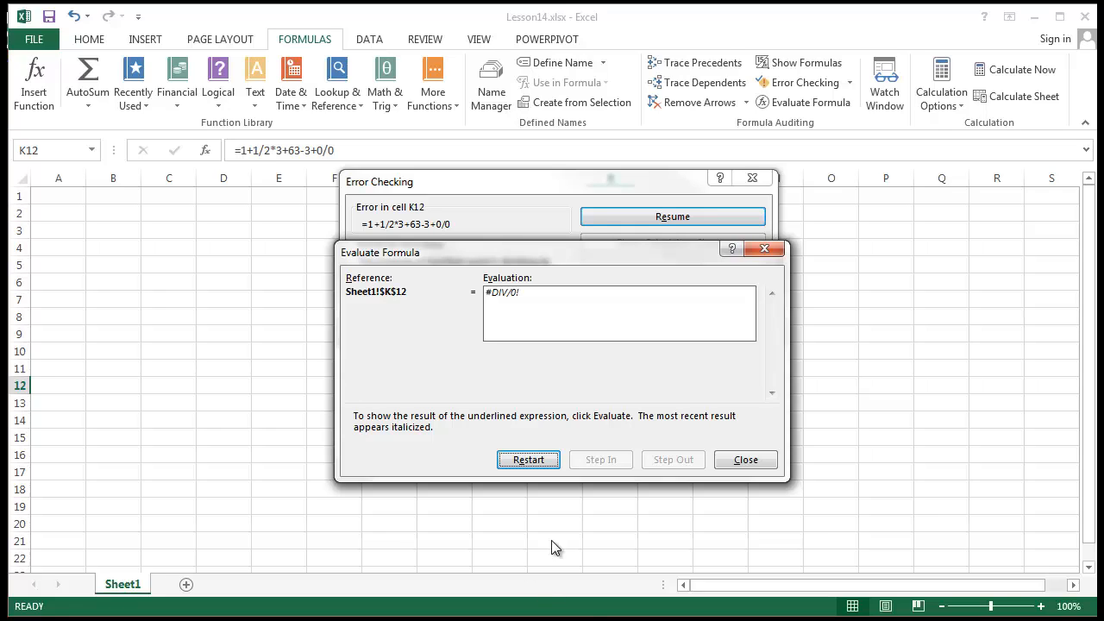
Restart and step through K12's formula again until it reaches the error.
left_click(536, 462)
left_click(541, 462)
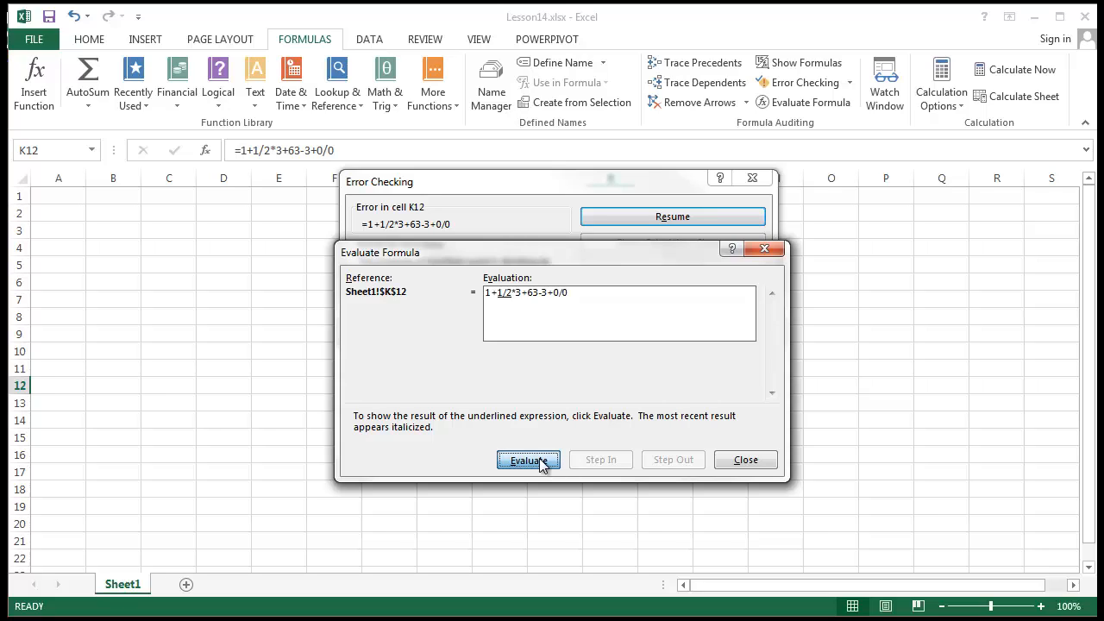
left_click(541, 462)
left_click(542, 462)
left_click(542, 462)
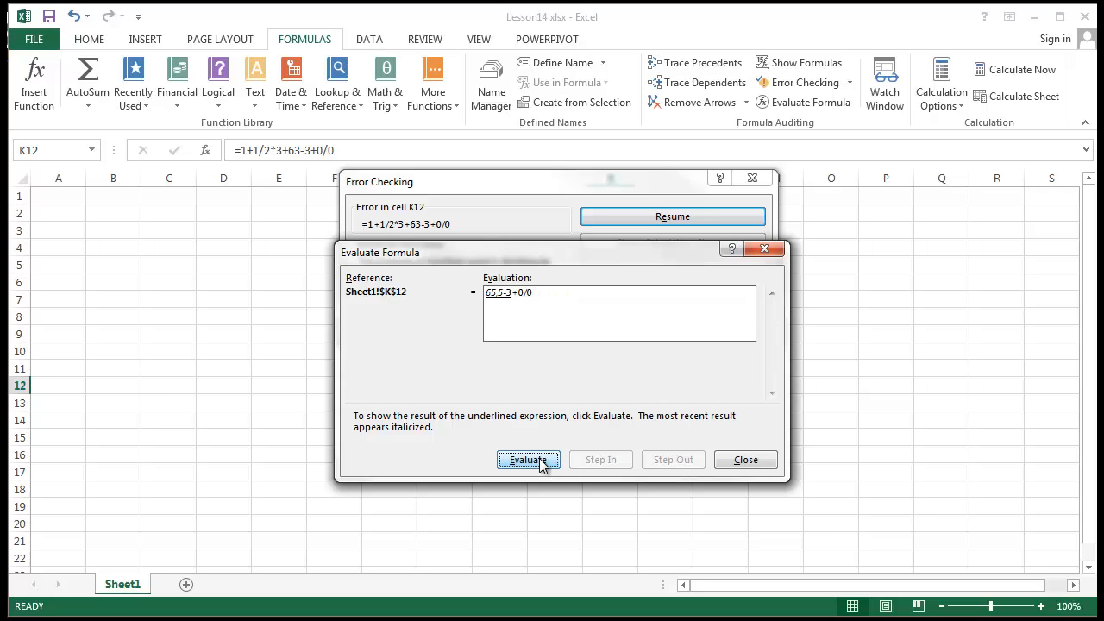
left_click(542, 462)
left_click(541, 462)
left_click(539, 463)
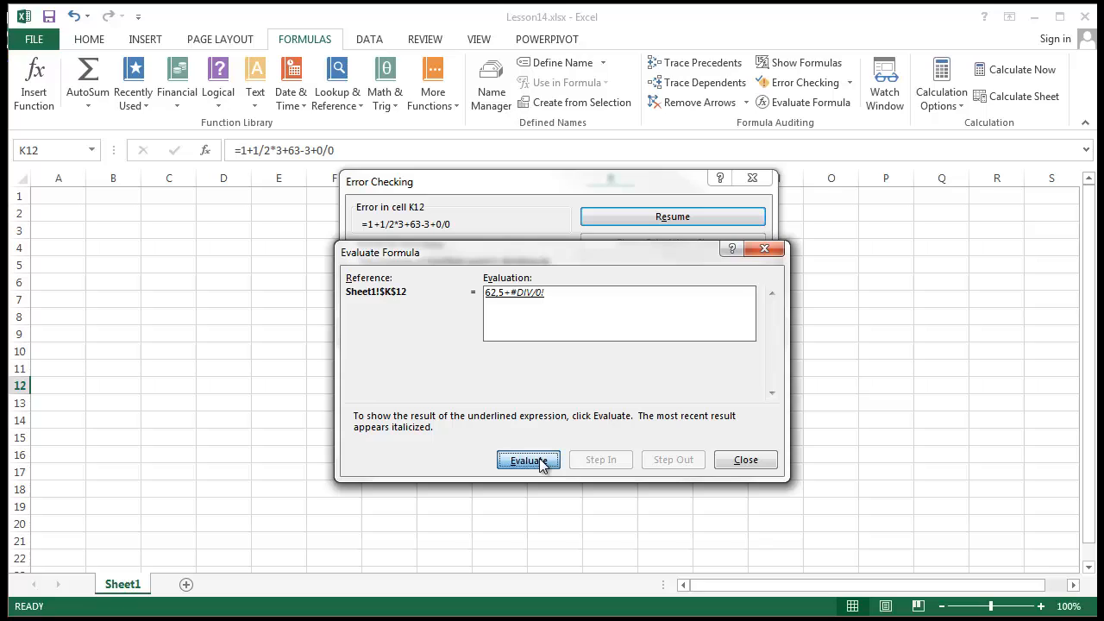
Restart and step through 0.5, 1.5, 2.5, 65.5 and 62.5, then close the evaluation.
left_click(536, 461)
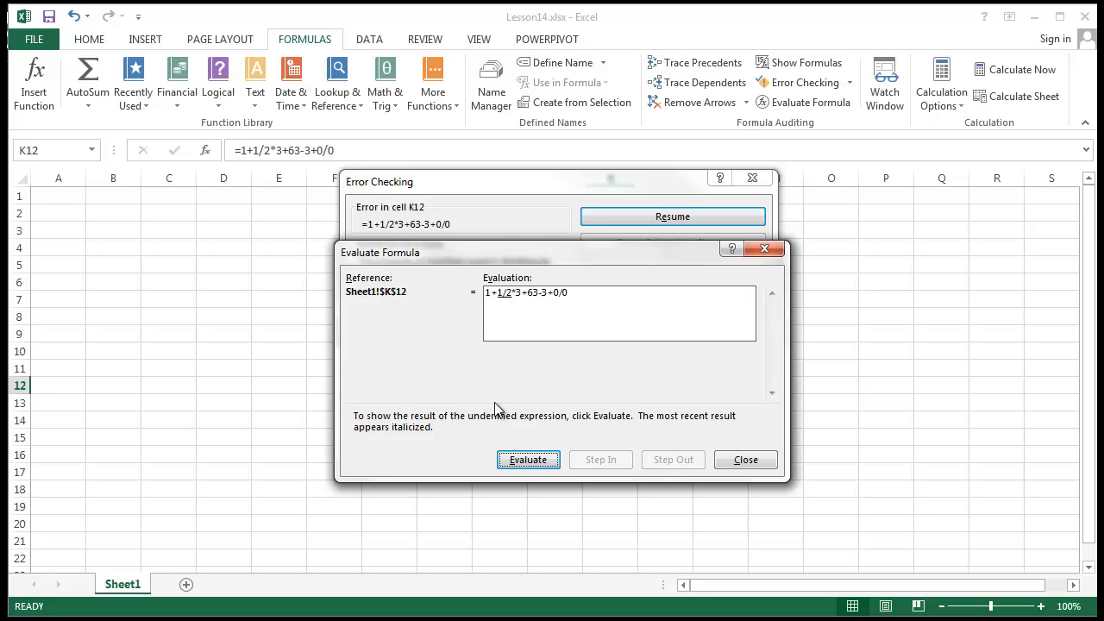
left_click(523, 458)
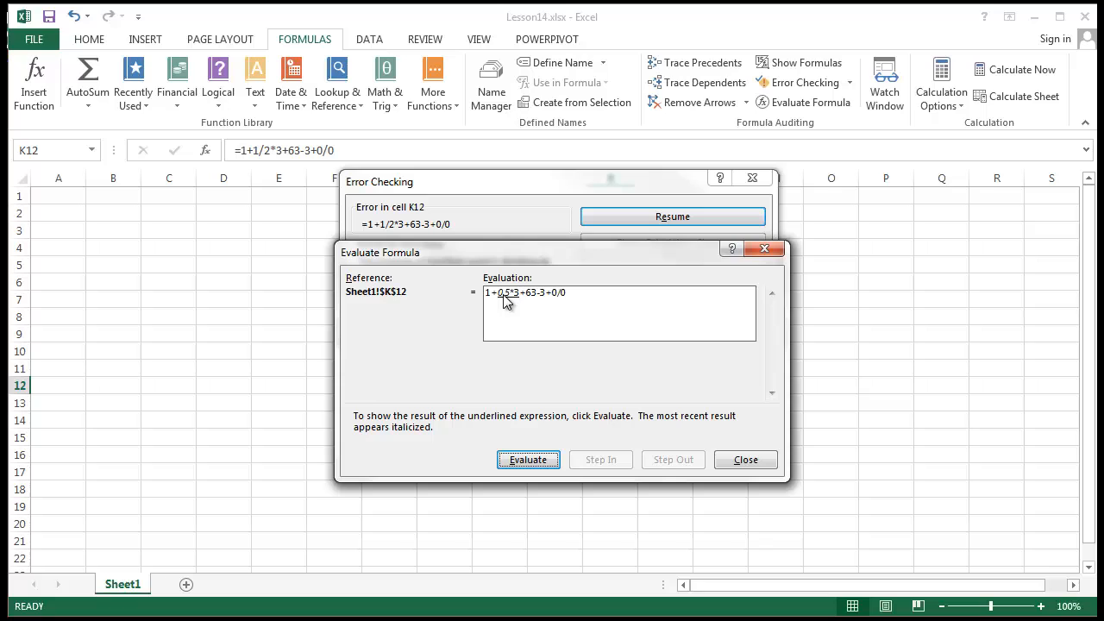
left_click(528, 458)
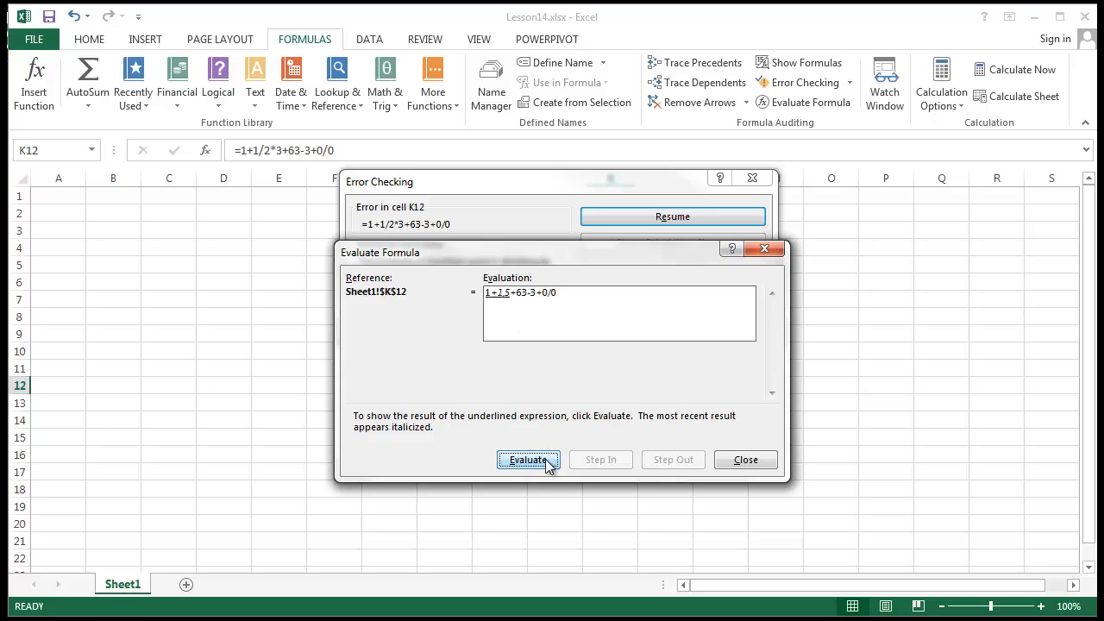
left_click(516, 460)
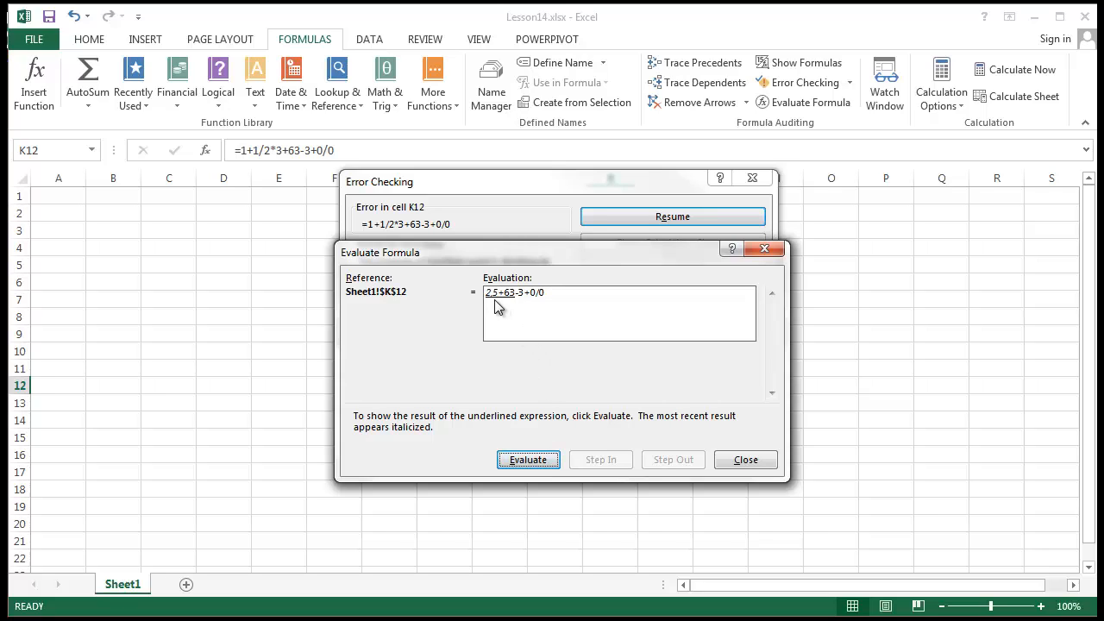
left_click(530, 463)
left_click(526, 464)
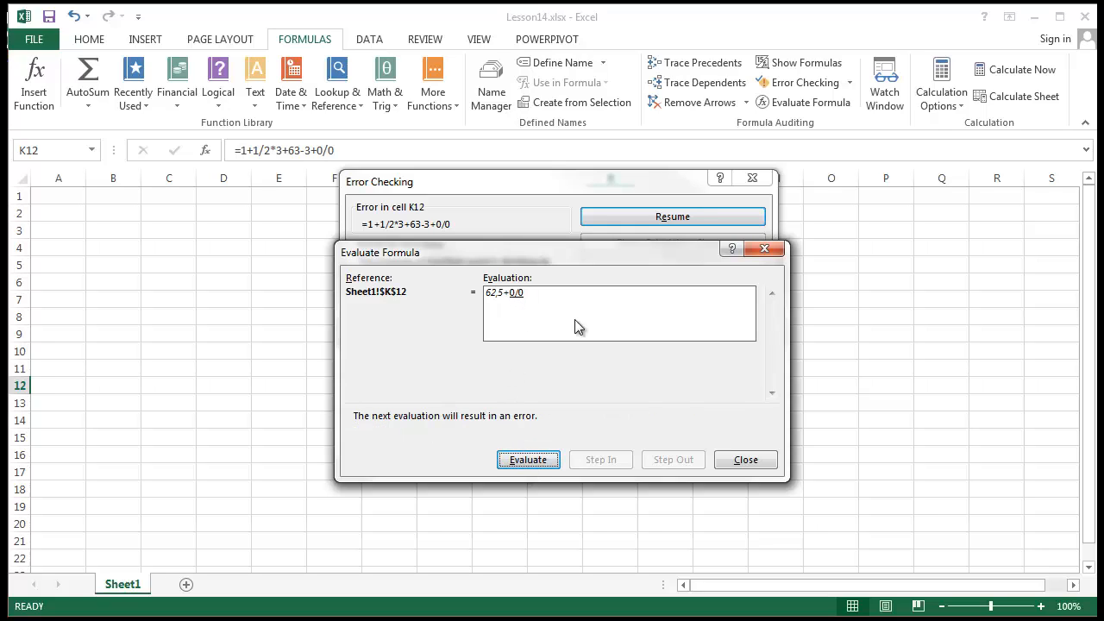
left_click(764, 248)
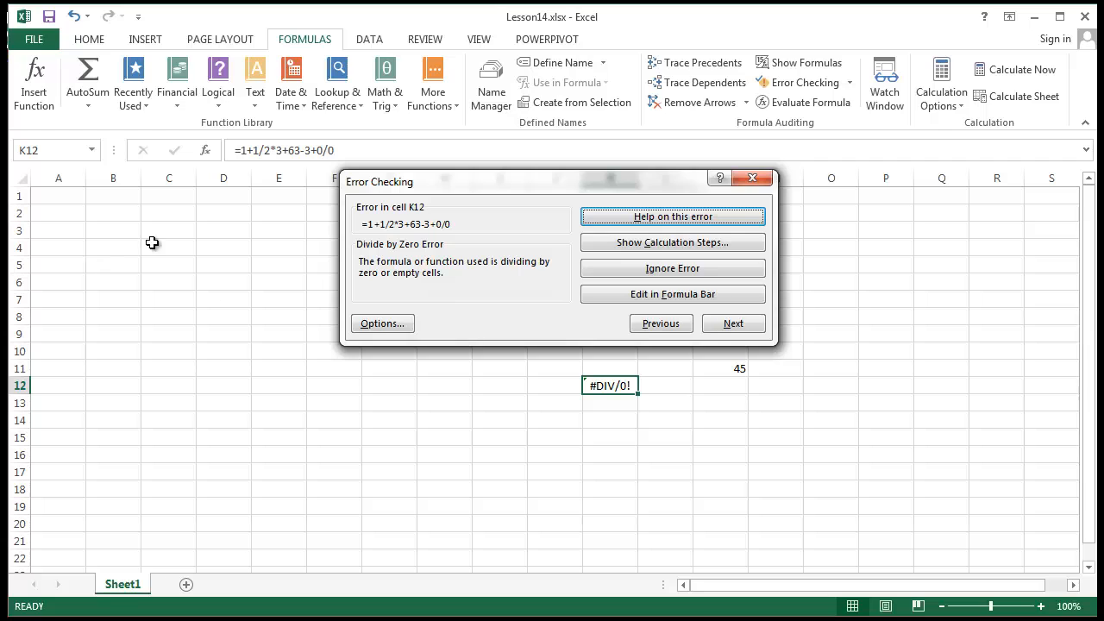
Review the error-checking rules in Excel Options > Formulas and close them unchanged.
left_click_drag(411, 182, 429, 146)
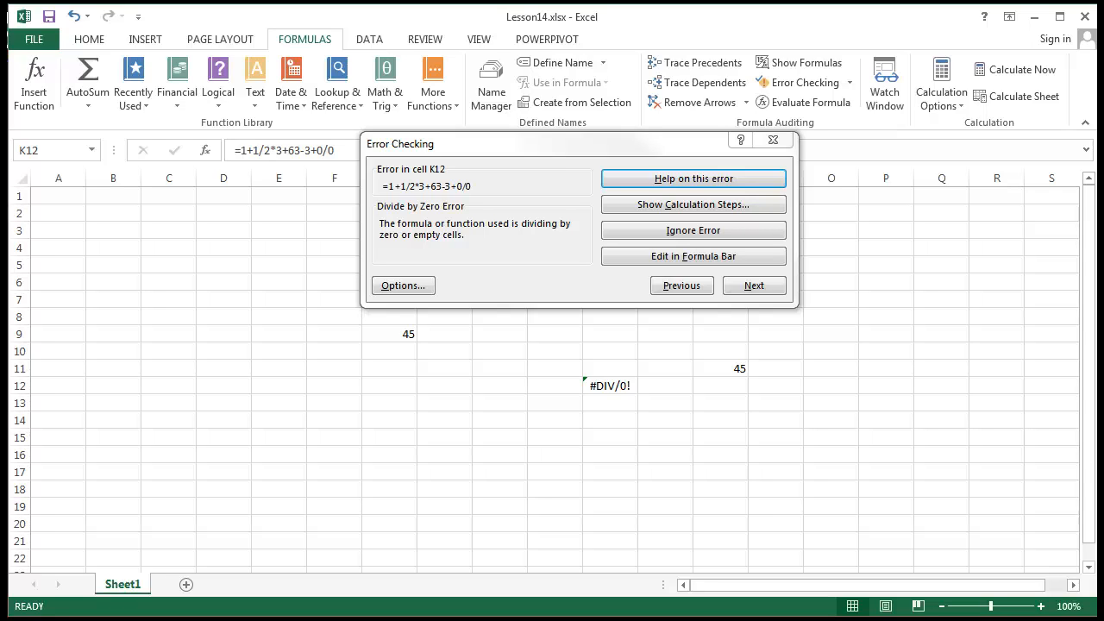
left_click(402, 285)
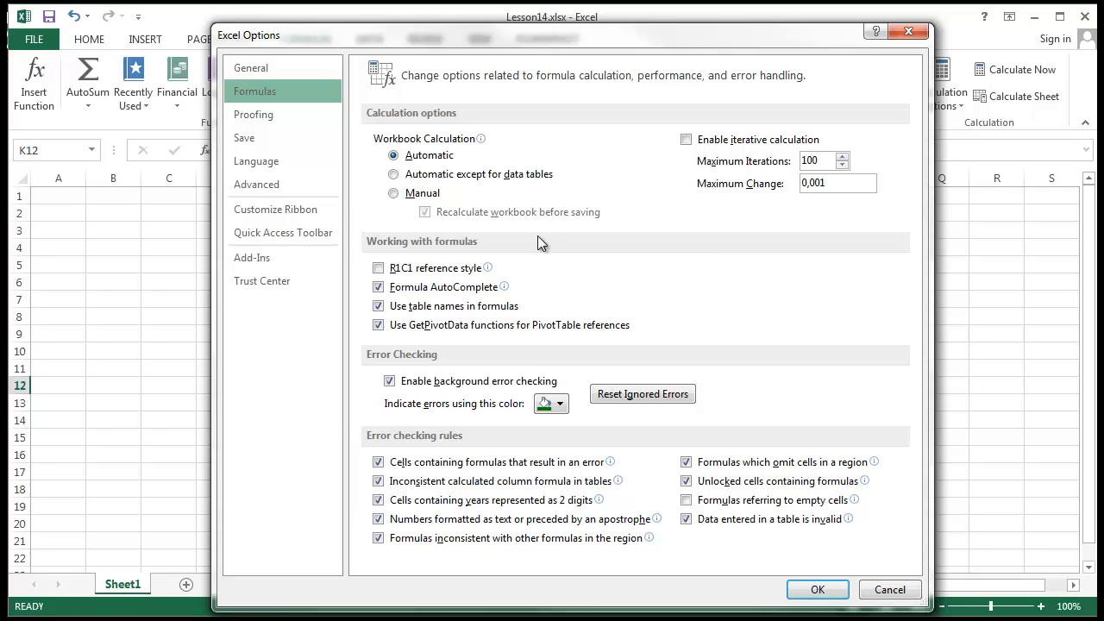
left_click(908, 31)
left_click(779, 142)
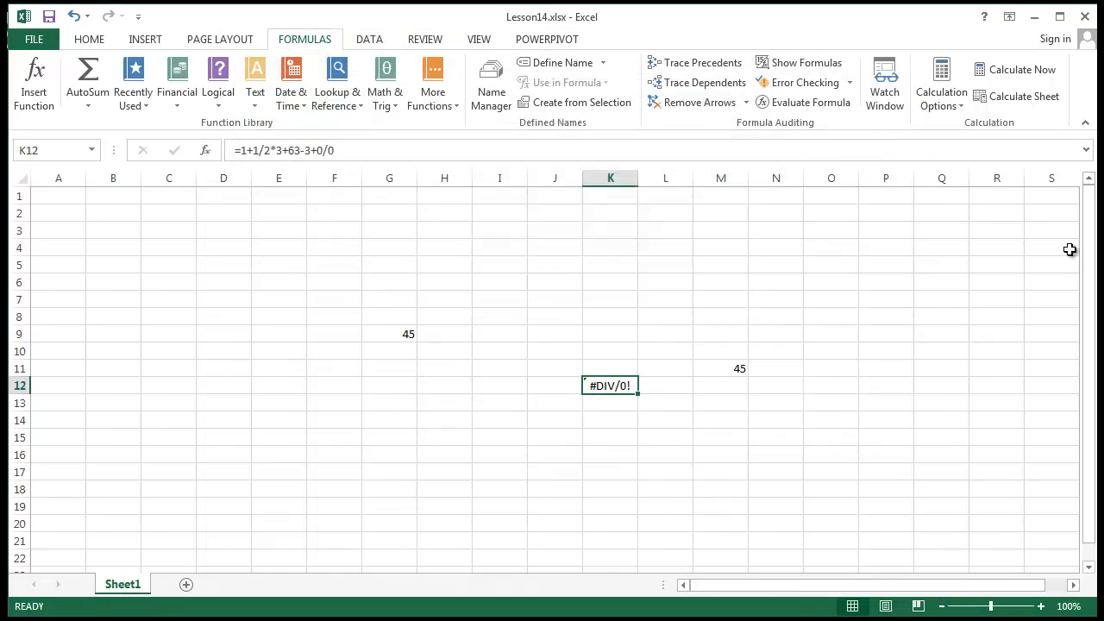
left_click(744, 346)
left_click(344, 284)
left_click(883, 531, "shift")
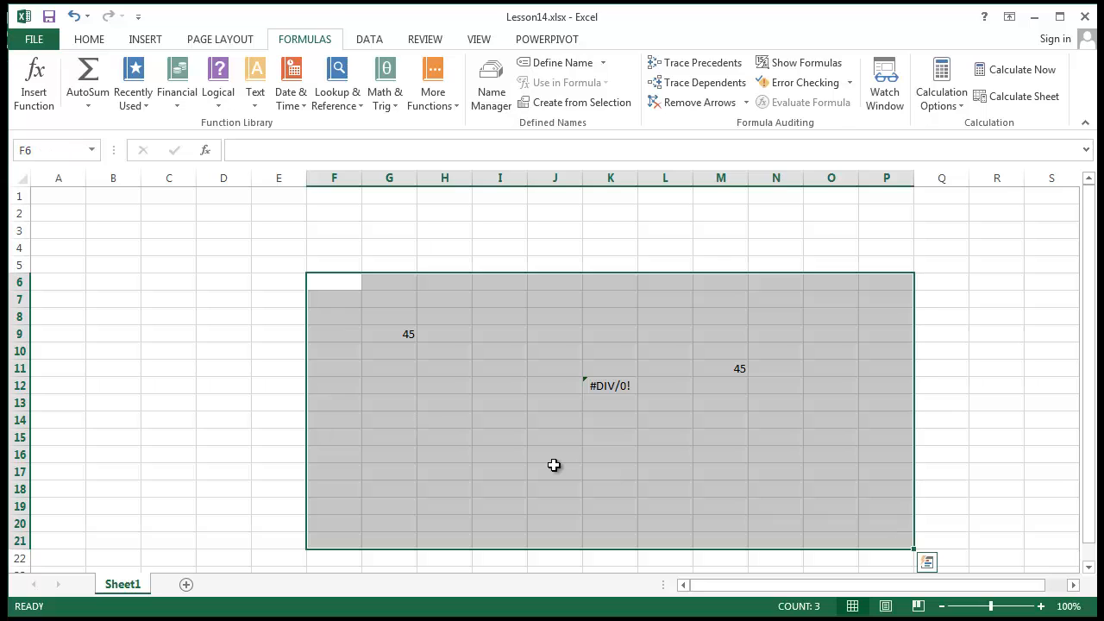
left_click(438, 467)
left_click_drag(369, 263, 820, 493)
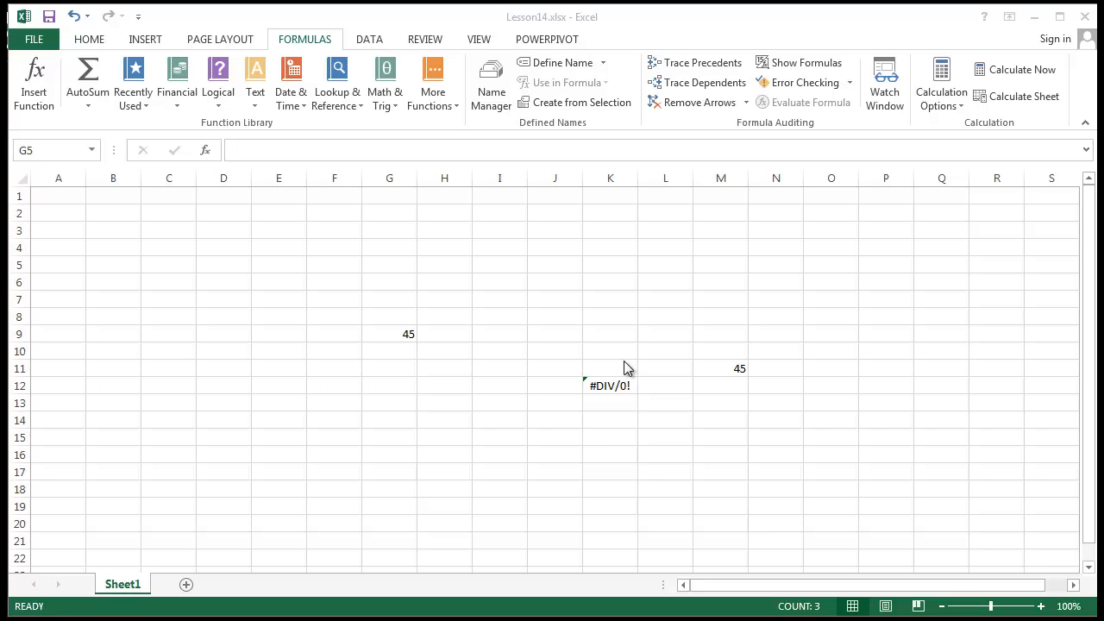
left_click(683, 326)
left_click_drag(606, 415, 600, 407)
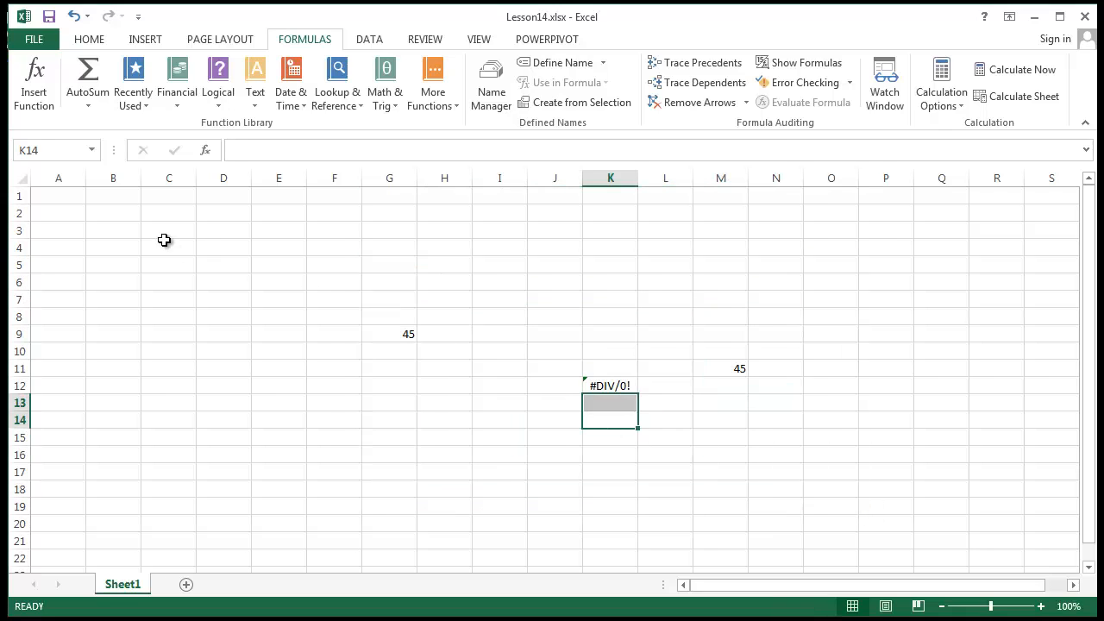
left_click(164, 242)
Enter the formula =E4+F4 in C4.
type("=")
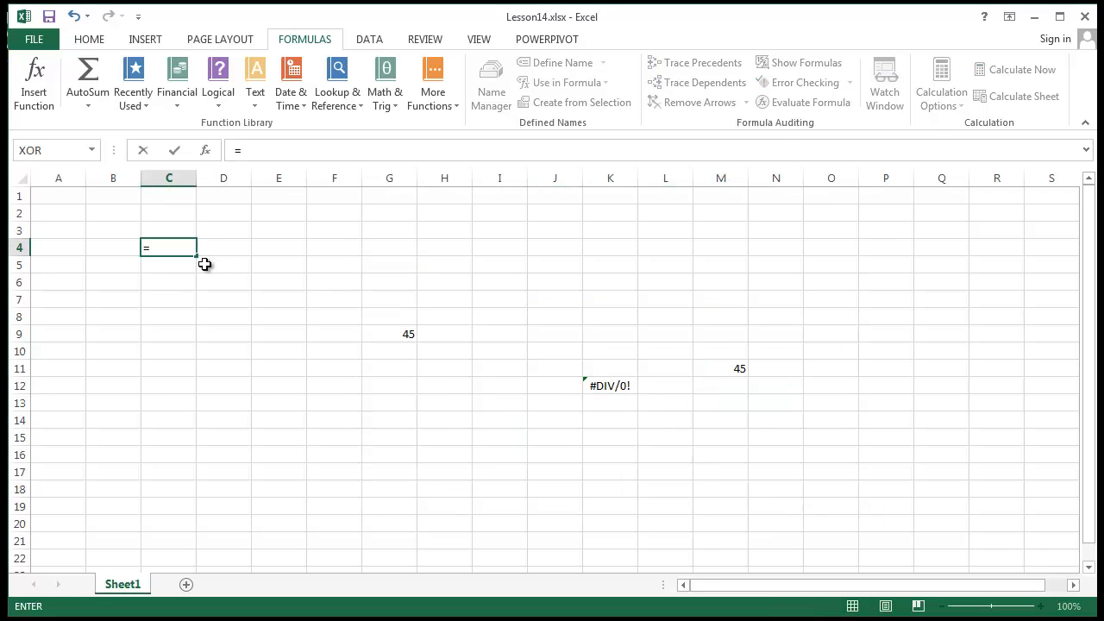
left_click(267, 249)
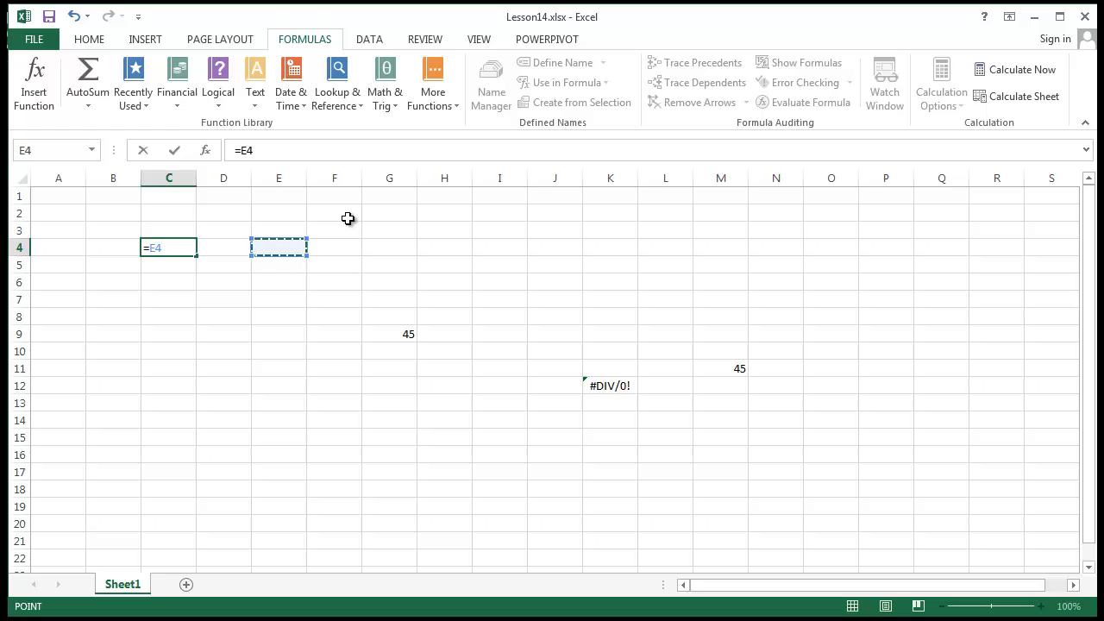
type("+")
left_click(336, 247)
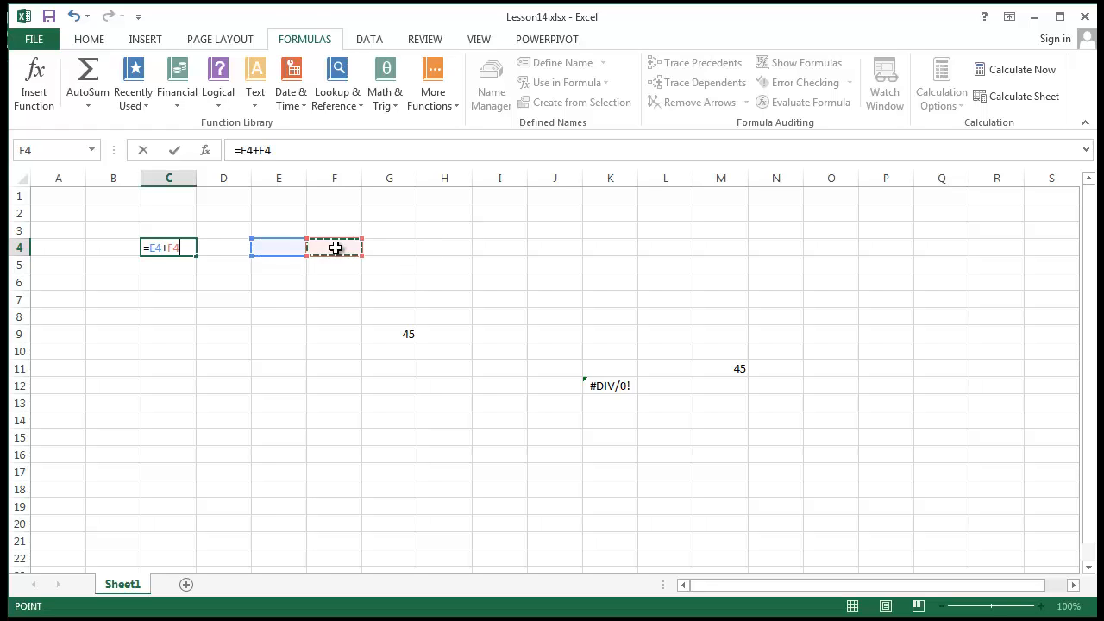
key("Return")
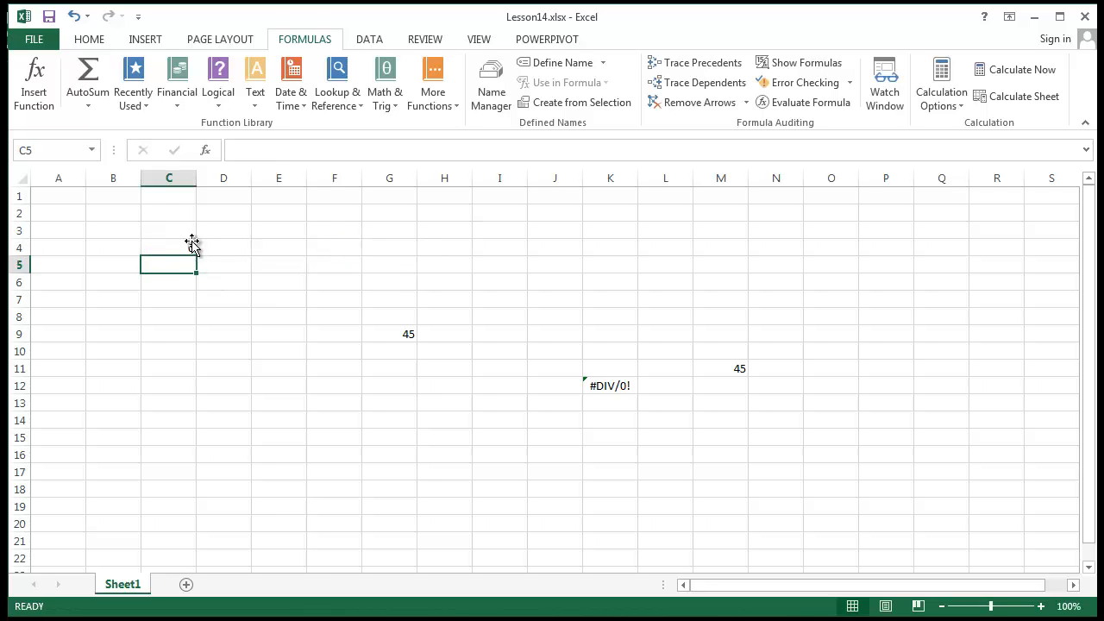
left_click(178, 249)
Give cells E4:F4 a yellow fill.
left_click(279, 245)
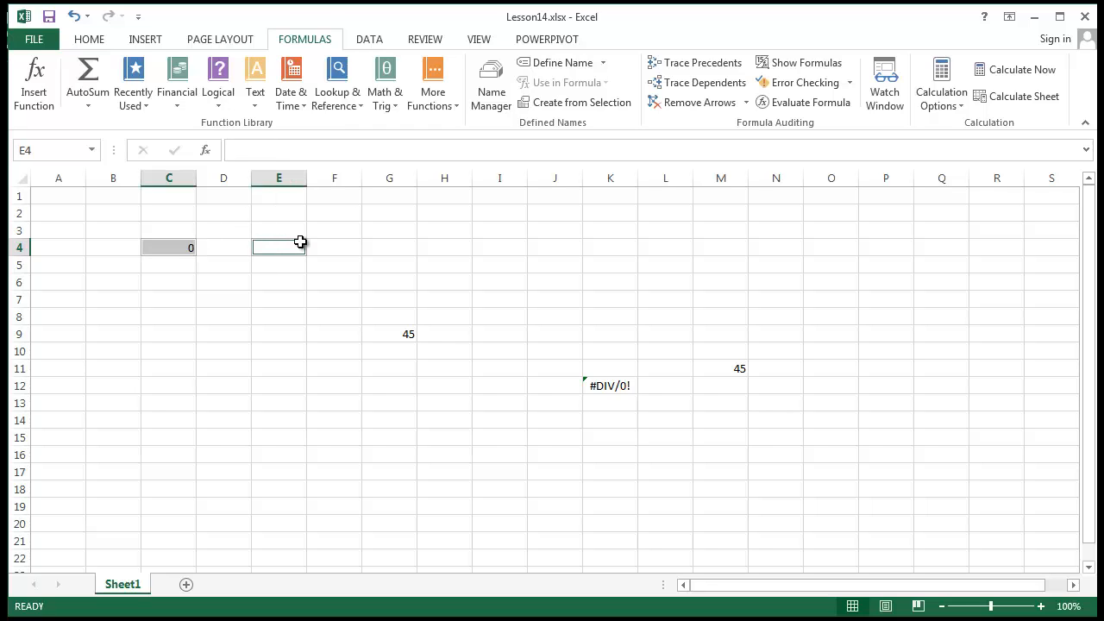
left_click_drag(335, 247, 284, 251)
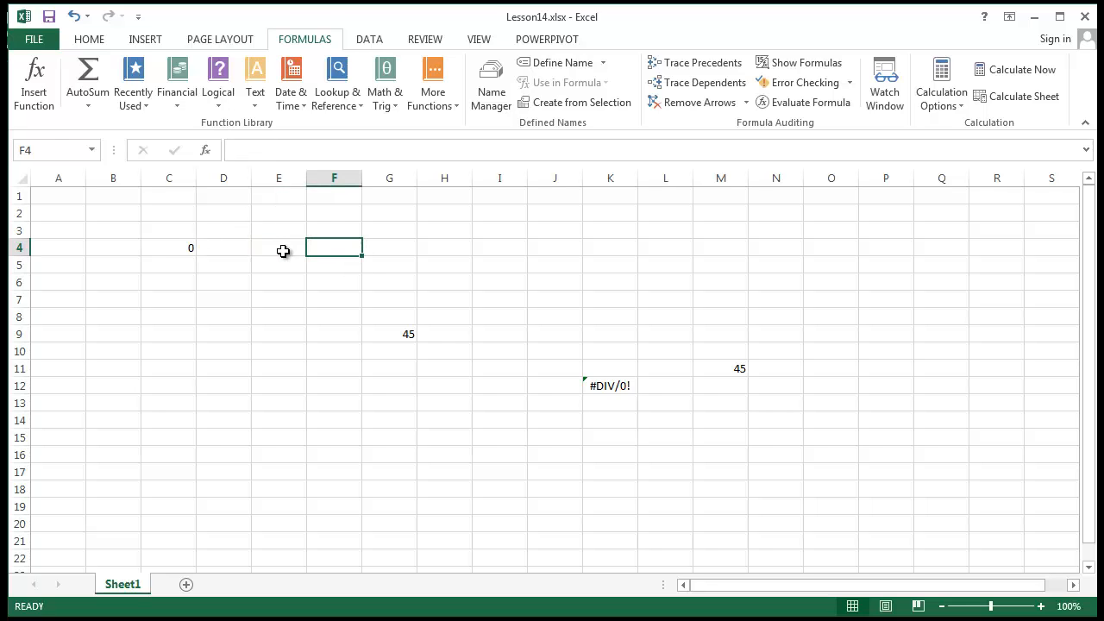
left_click(84, 40)
left_click(208, 96)
left_click(223, 507)
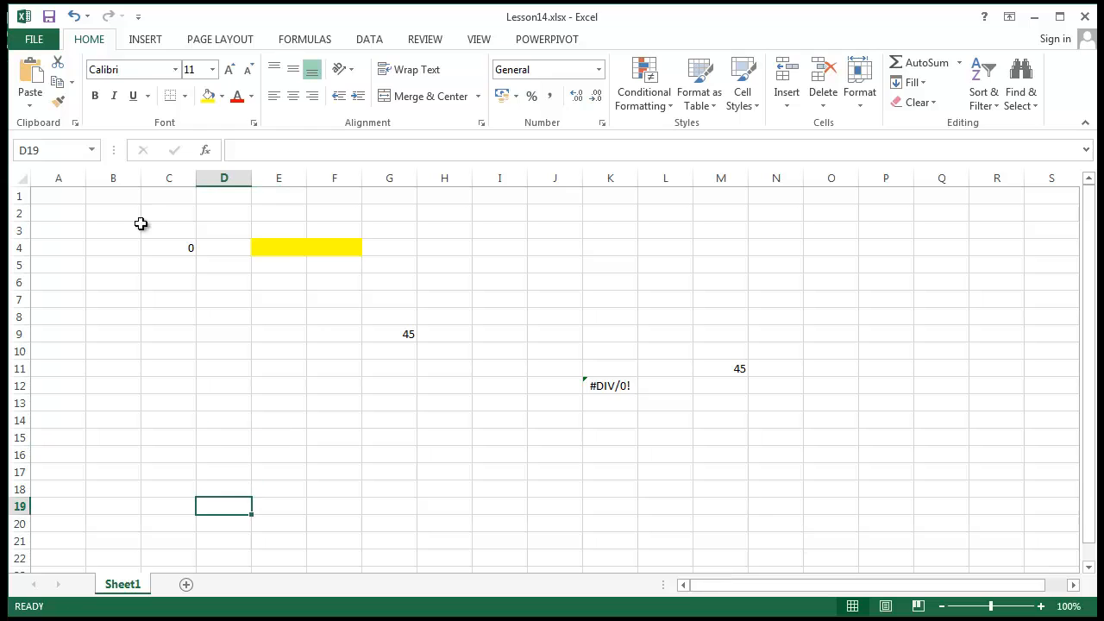
Copy C4's formula down to C15, check the copies, and select E5:F16.
left_click(179, 257)
left_click(192, 248)
left_click_drag(197, 256, 493, 528)
left_click(721, 506)
left_click(189, 267)
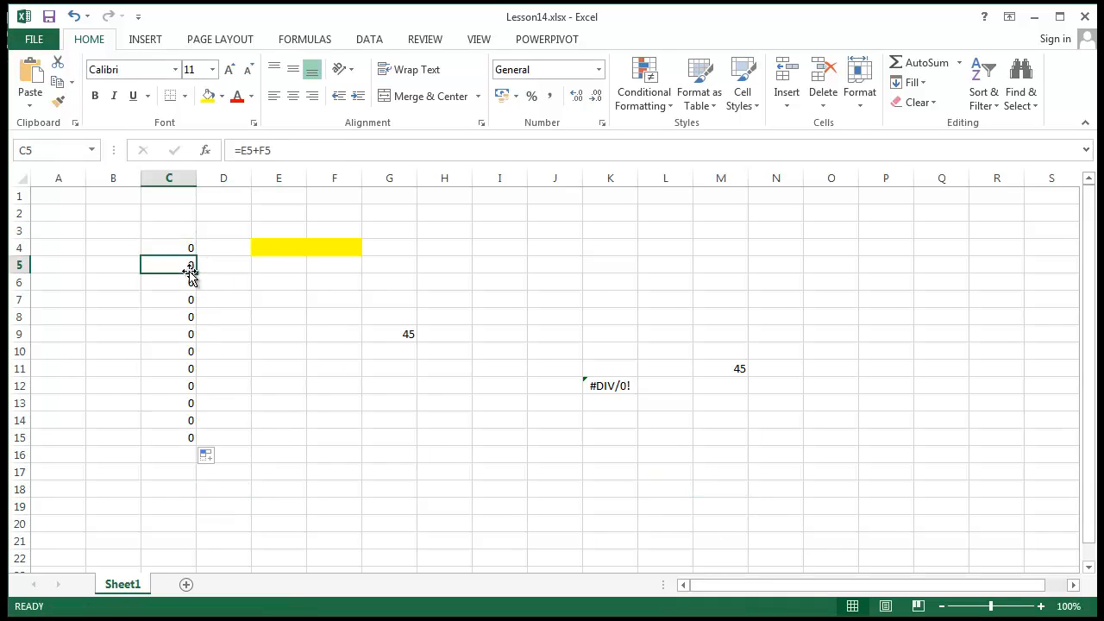
key("Up")
key("Down")
key("Up")
key("Down")
key("Down")
key("Down")
key("Down")
key("Down")
key("Down")
key("Down")
key("Down")
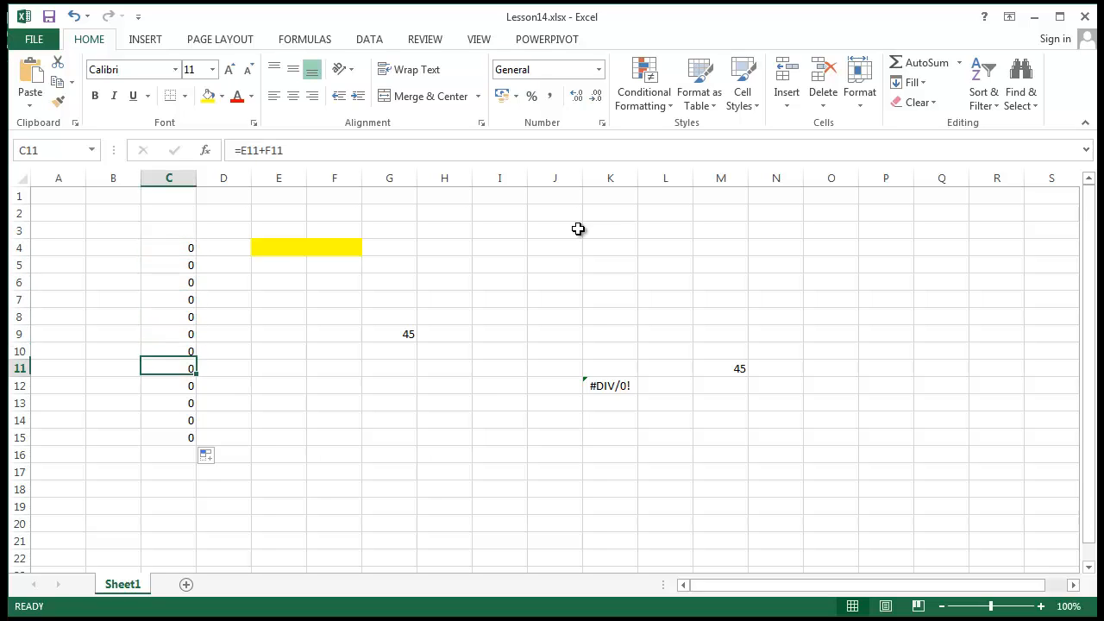
left_click(285, 269)
left_click_drag(319, 264, 353, 460)
left_click(345, 386)
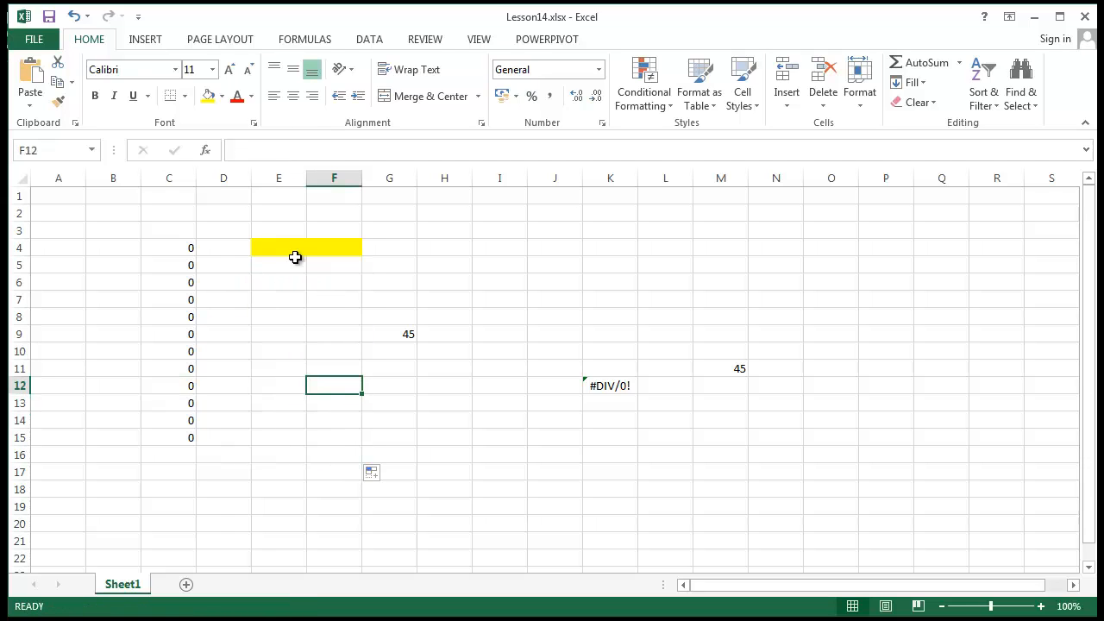
left_click_drag(293, 253, 349, 247)
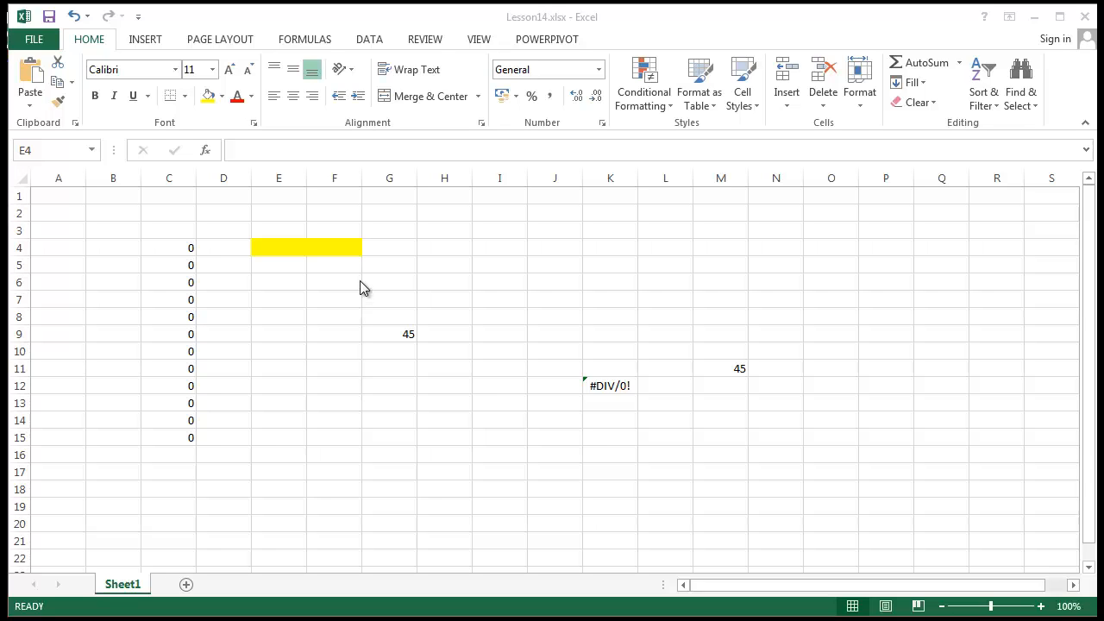
Change C4's formula to =$E$4+F4 so E4 is absolute.
left_click(325, 356)
left_click(186, 250)
left_click(230, 150)
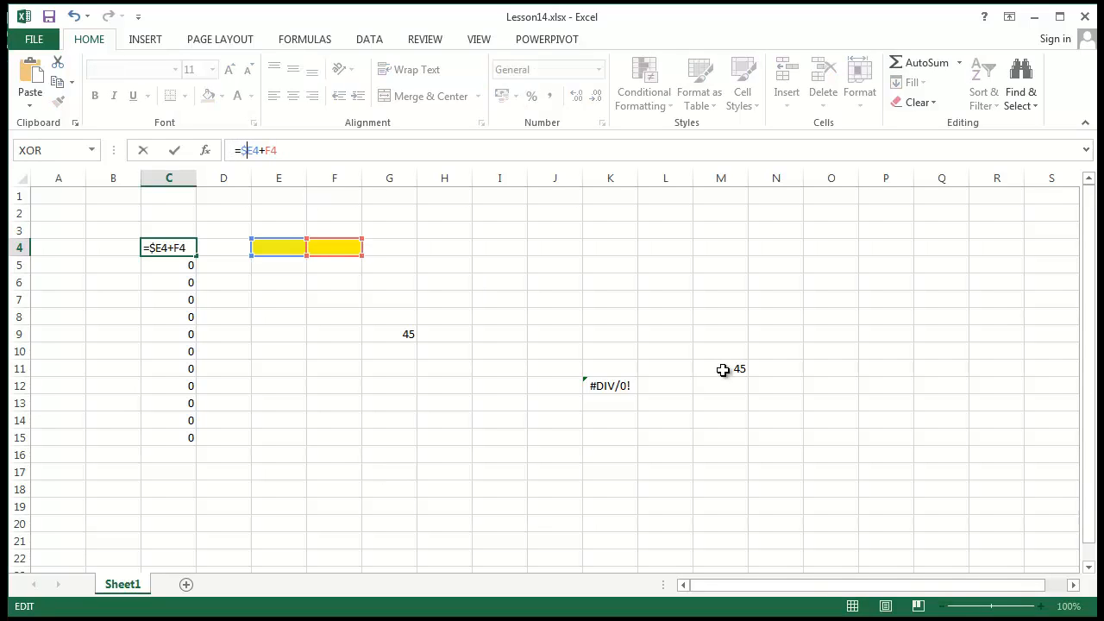
key("F4")
key("F4")
key("F4")
type("$")
key("Return")
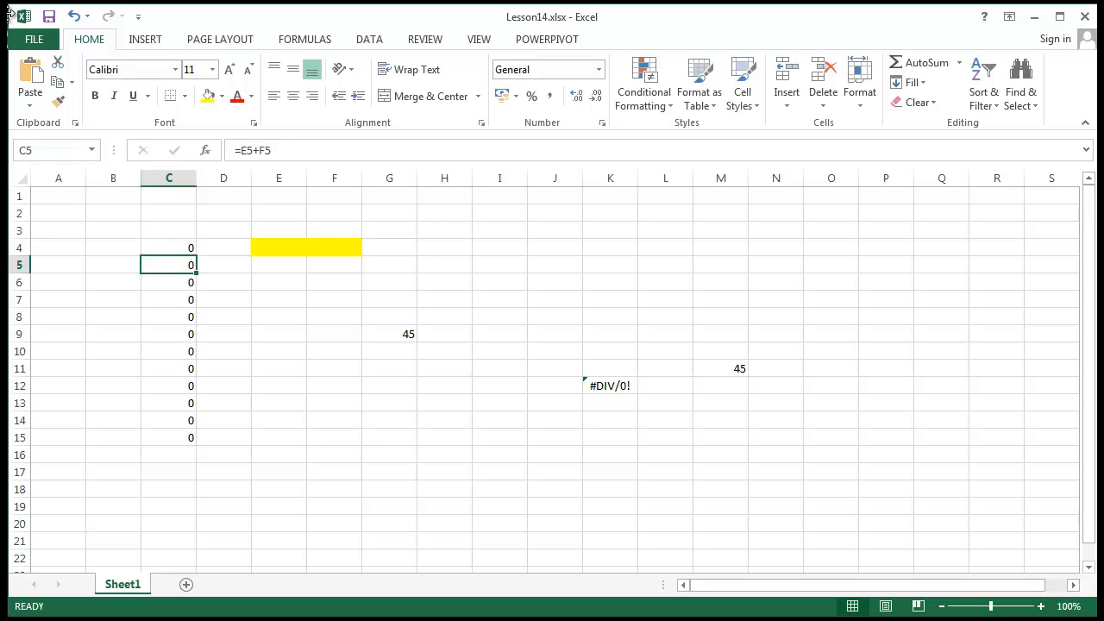
Copy the formula down to C15 and inspect C9's formula, =$E$4+F9.
left_click(185, 244)
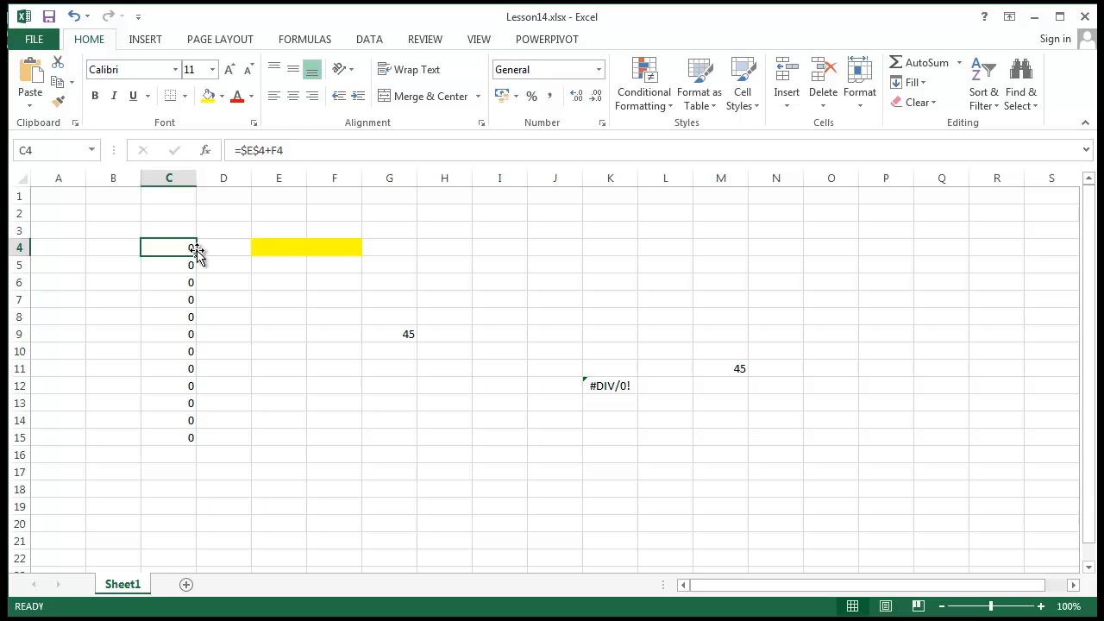
left_click_drag(197, 256, 177, 446)
left_click_drag(172, 271, 171, 283)
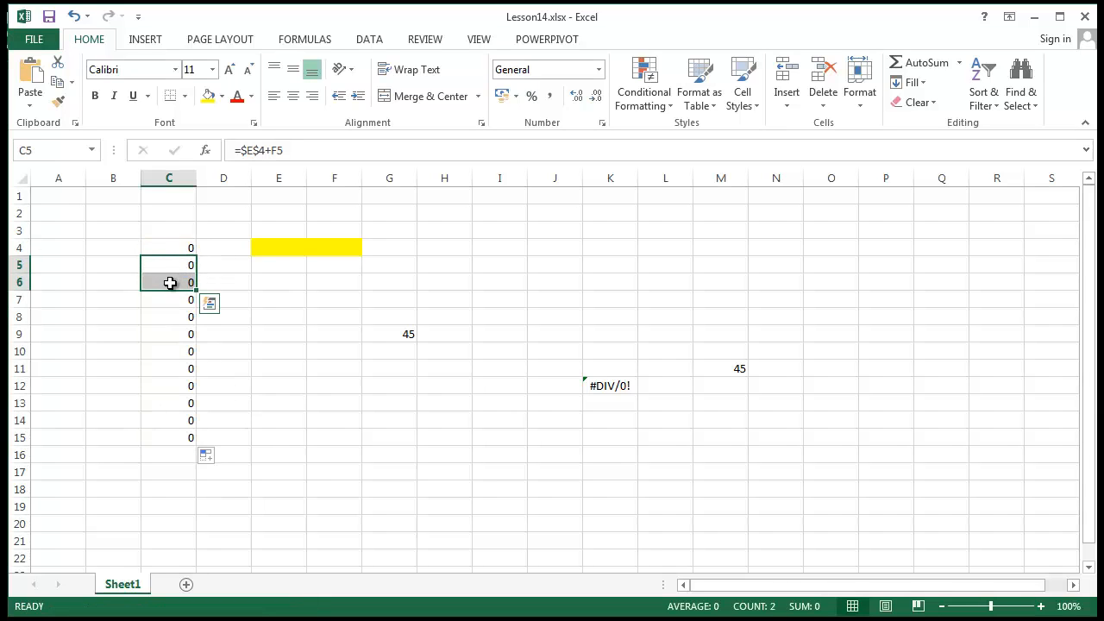
key("Down")
key("Down")
key("Down")
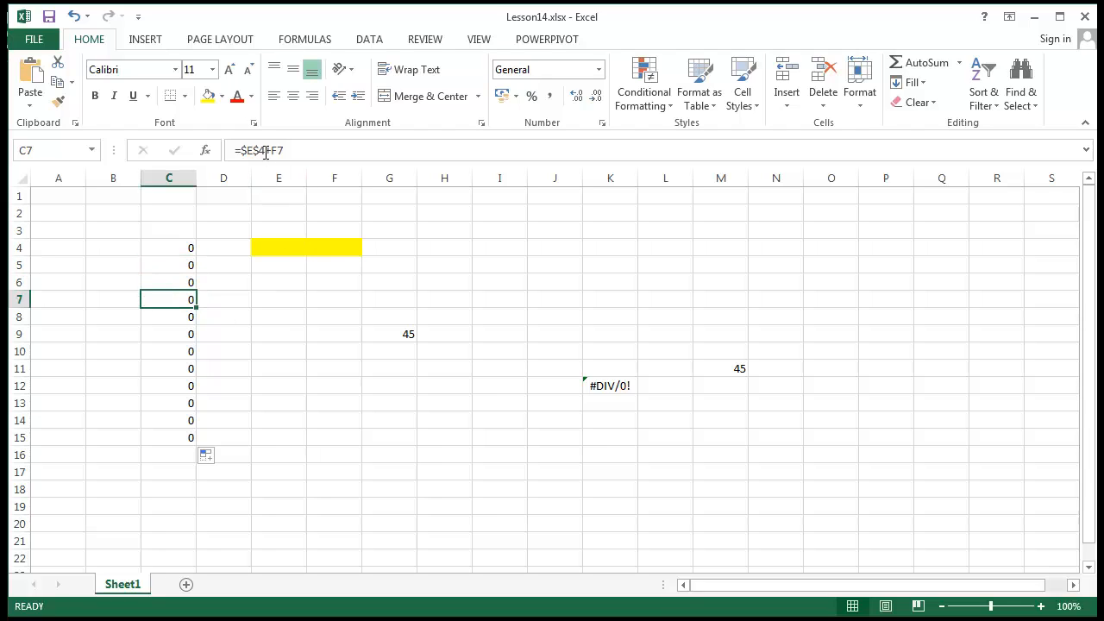
key("Down")
key("Down")
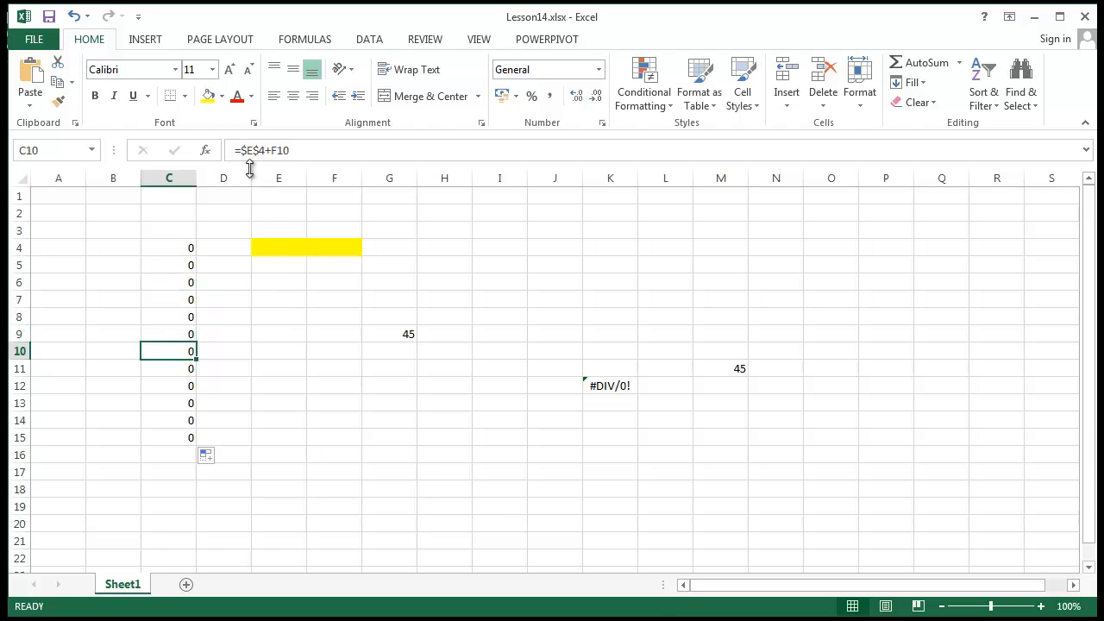
left_click(278, 248)
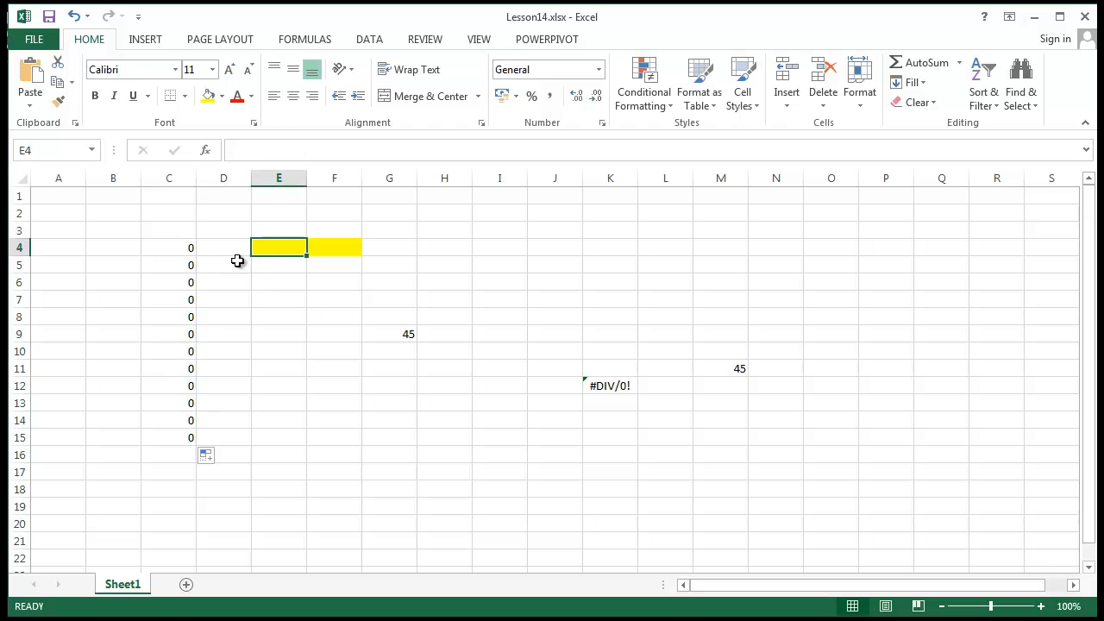
left_click(187, 333)
left_click(274, 152)
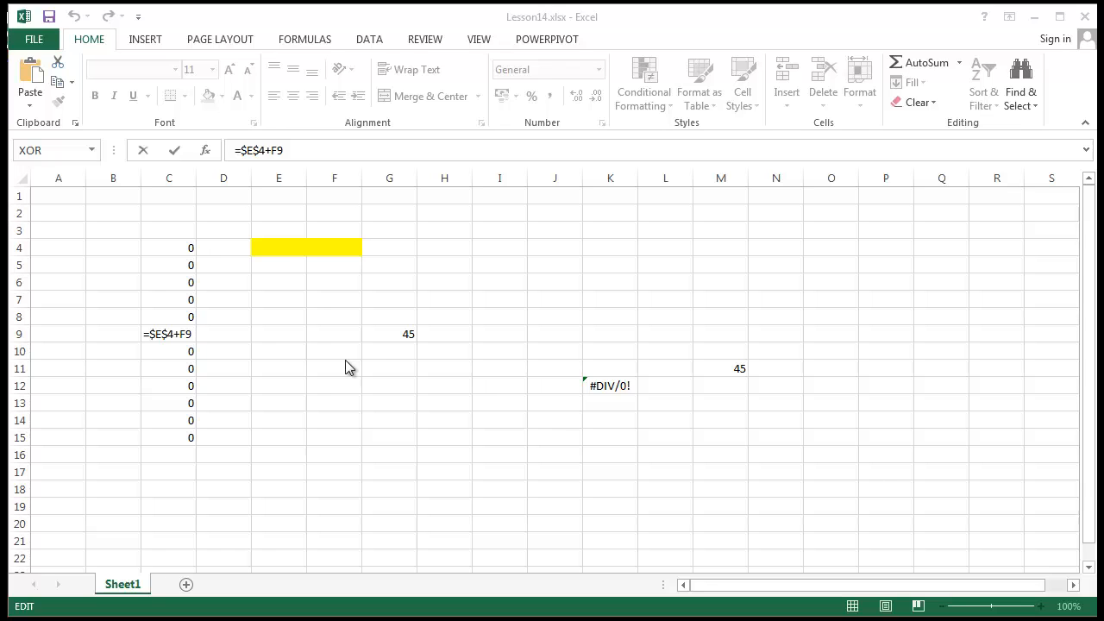
key("ctrl+Return")
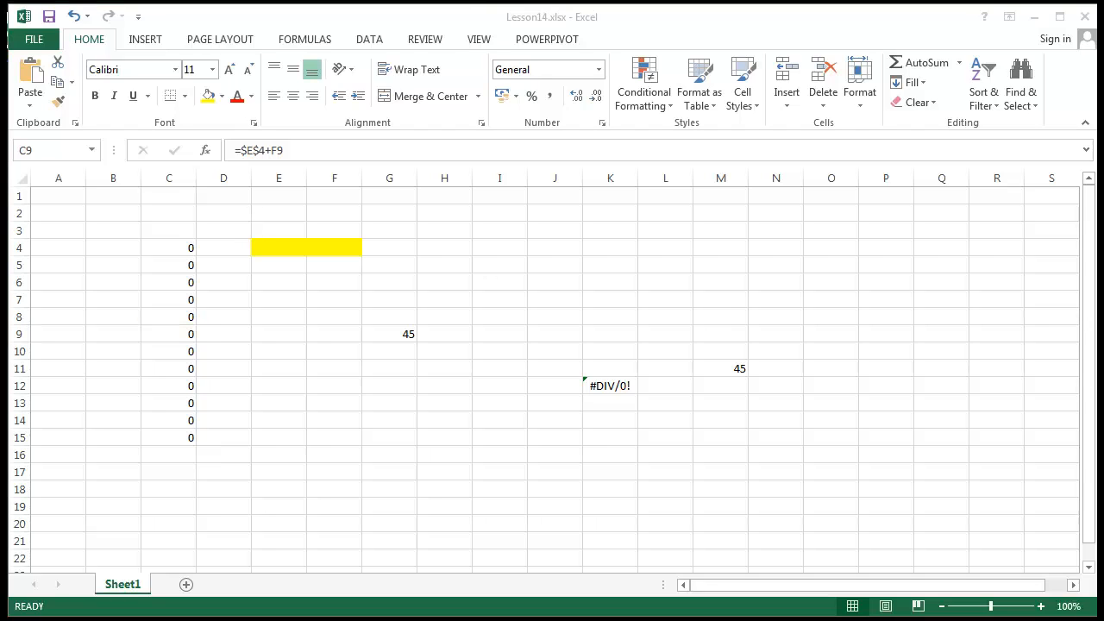
left_click(519, 343)
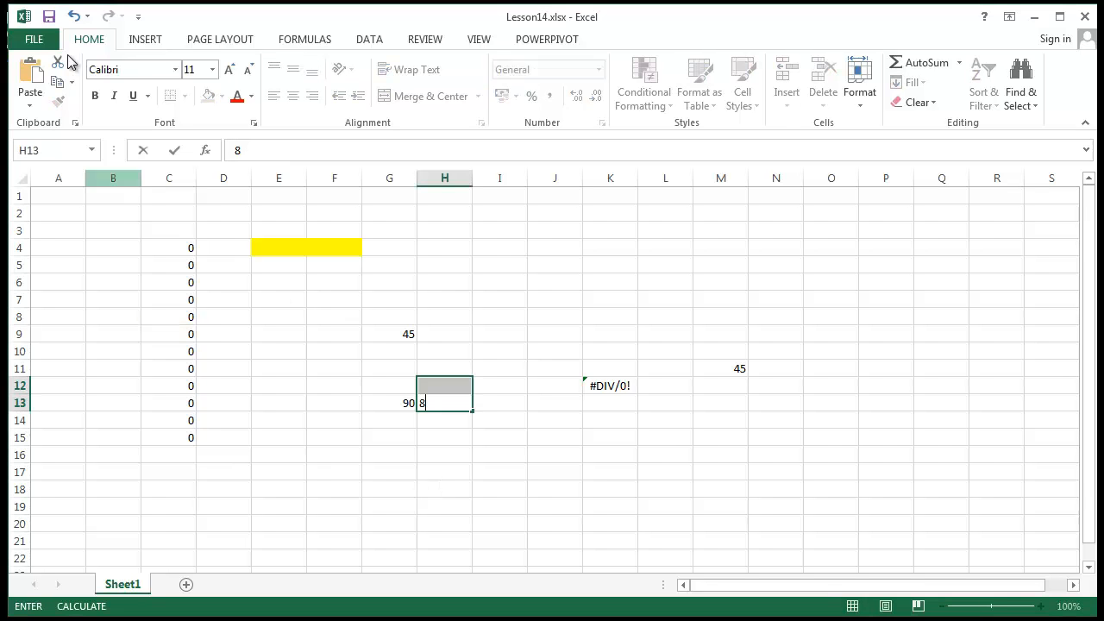
Keep workbook calculation on Manual and enable 'Recalculate workbook before saving'.
left_click(34, 38)
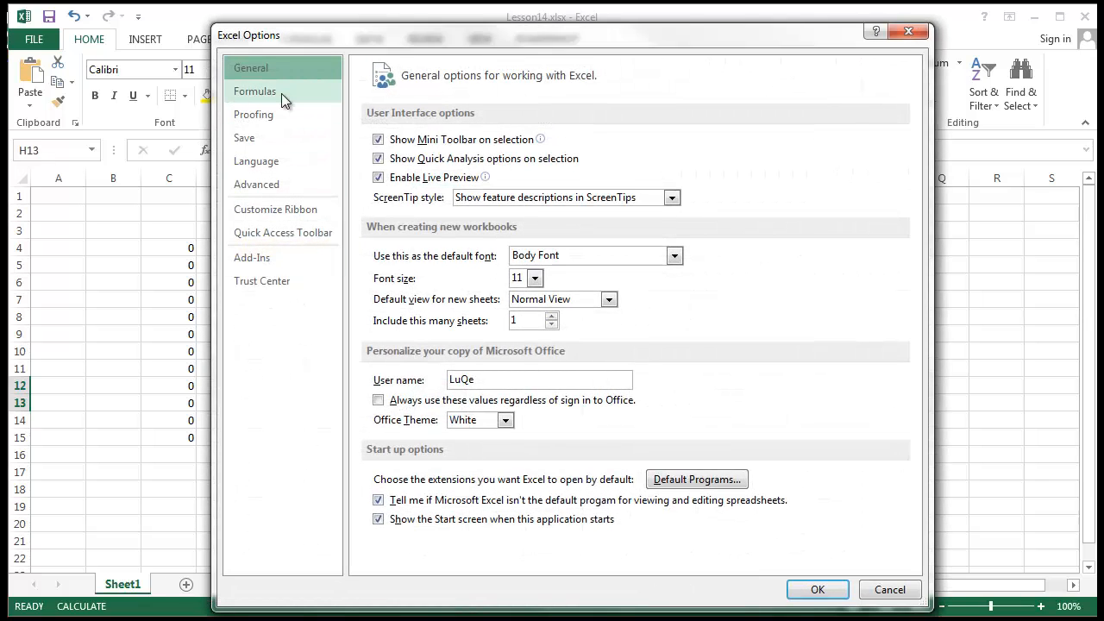
left_click(273, 99)
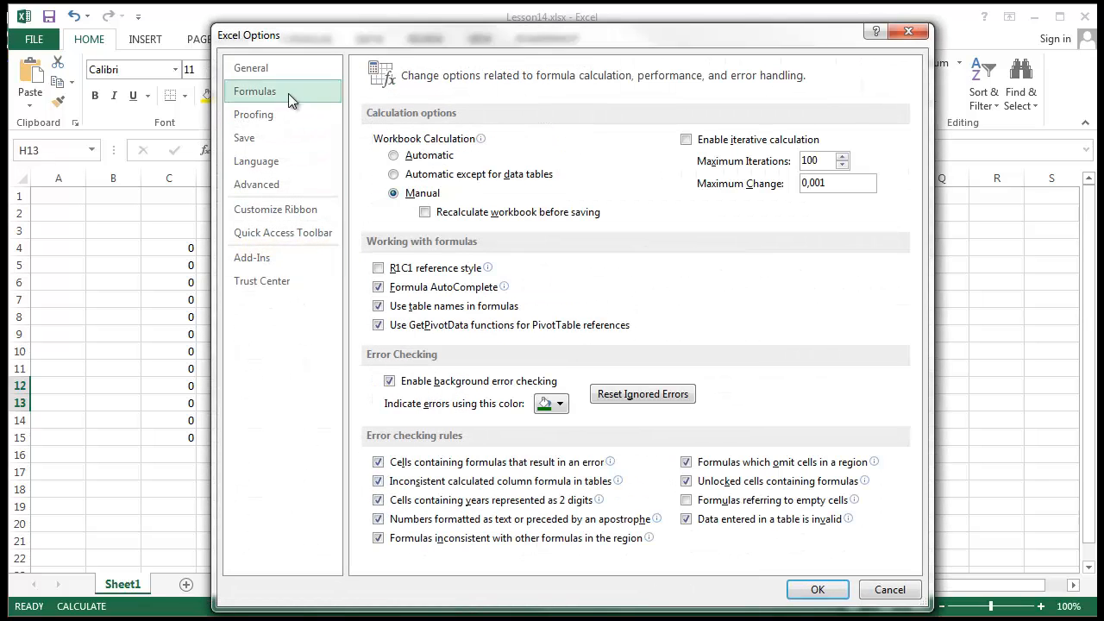
left_click(422, 156)
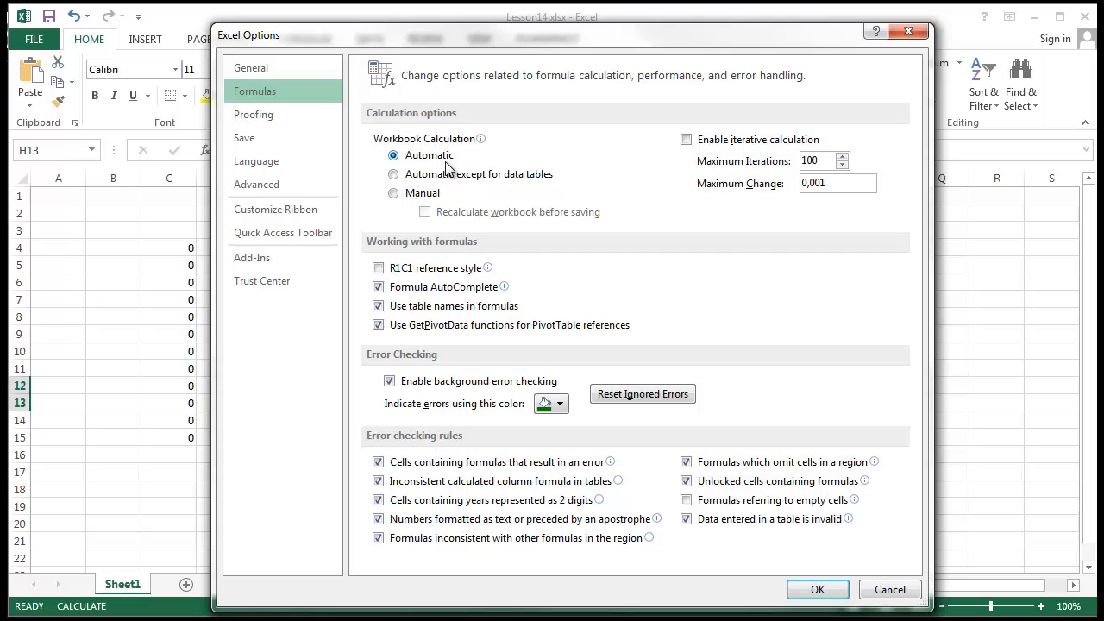
left_click(420, 193)
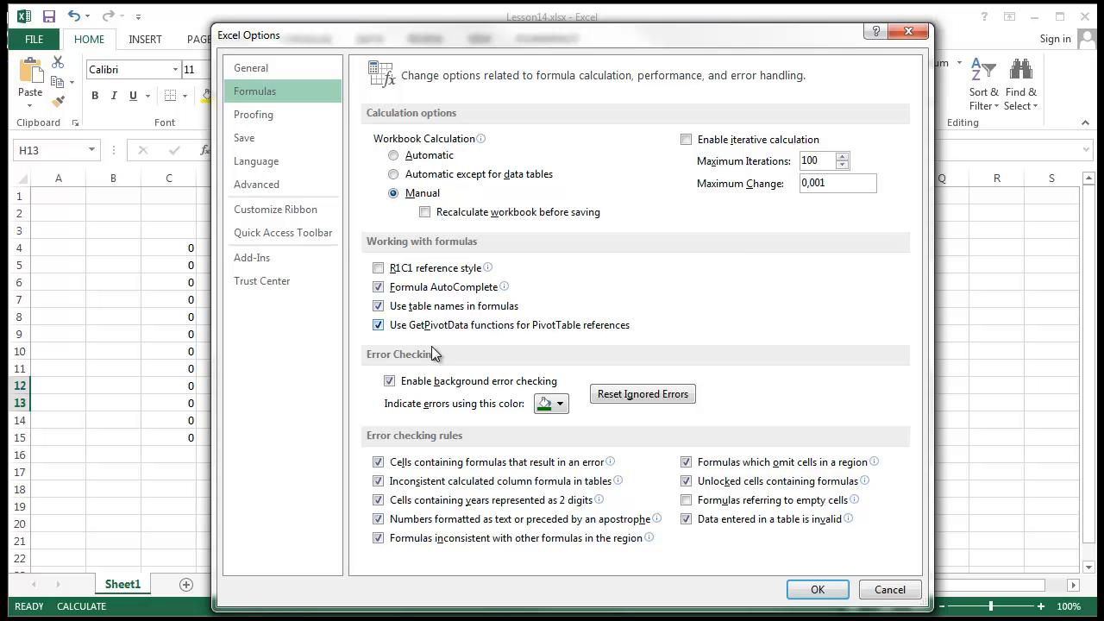
left_click(493, 214)
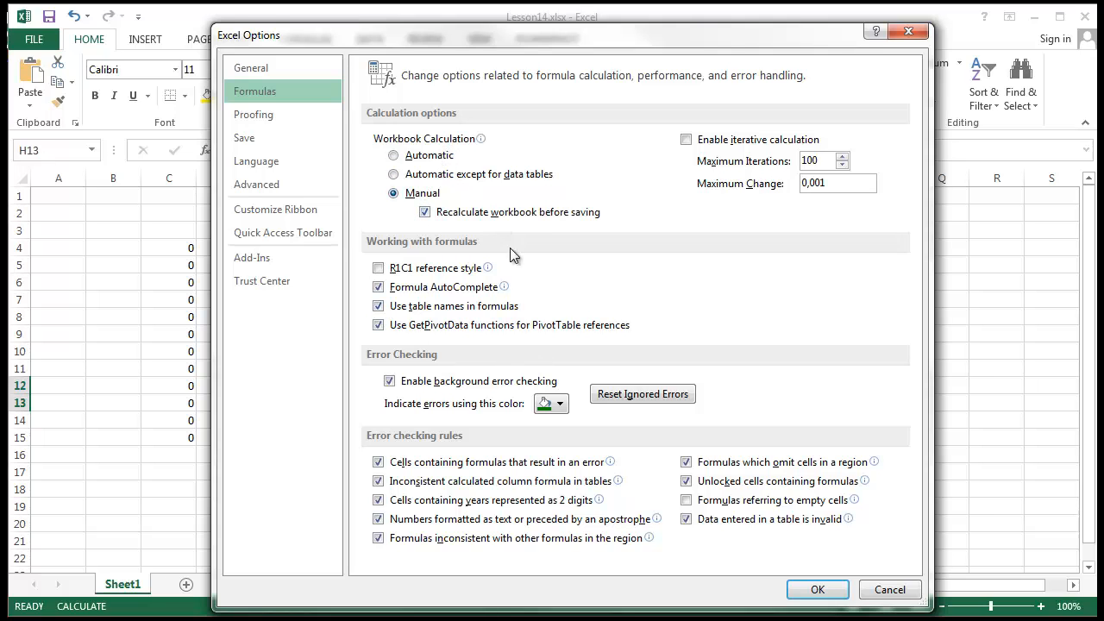
left_click(819, 590)
left_click(527, 331)
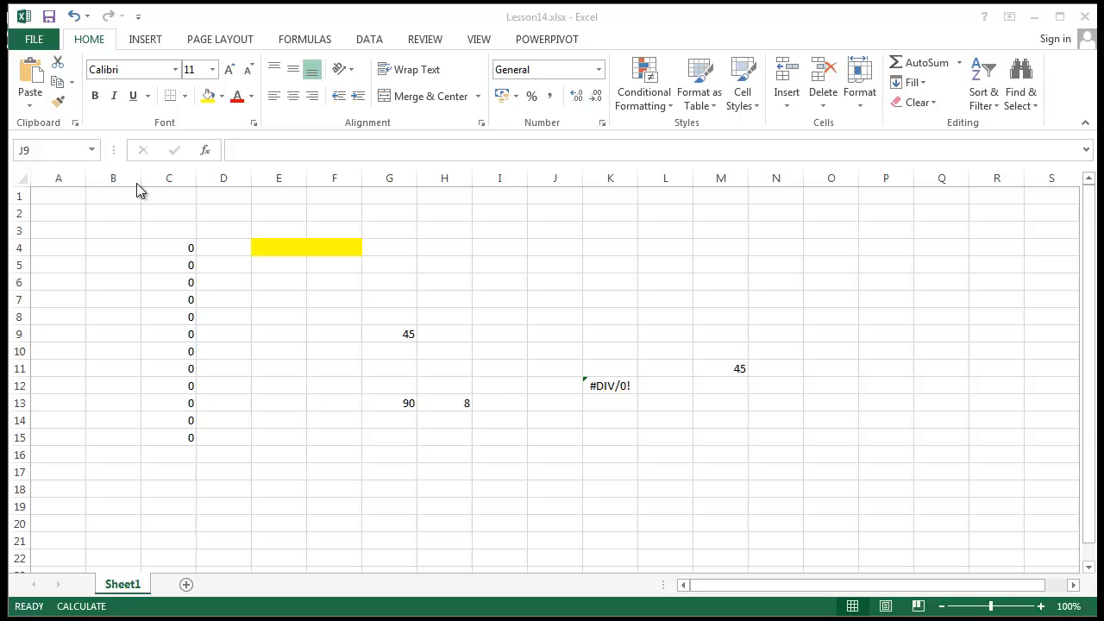
Switch the ribbon to the FORMULAS tab.
left_click(314, 43)
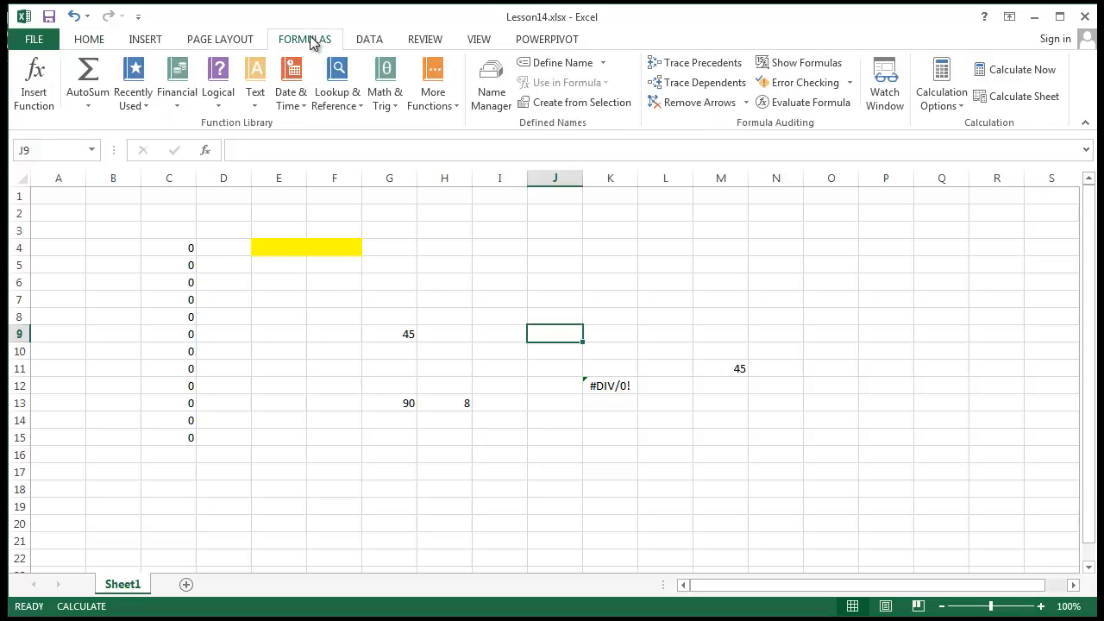
Create the workbook name Customer for Sheet1!$C$2:$C$18 with the comment 'a comment'.
left_click(563, 63)
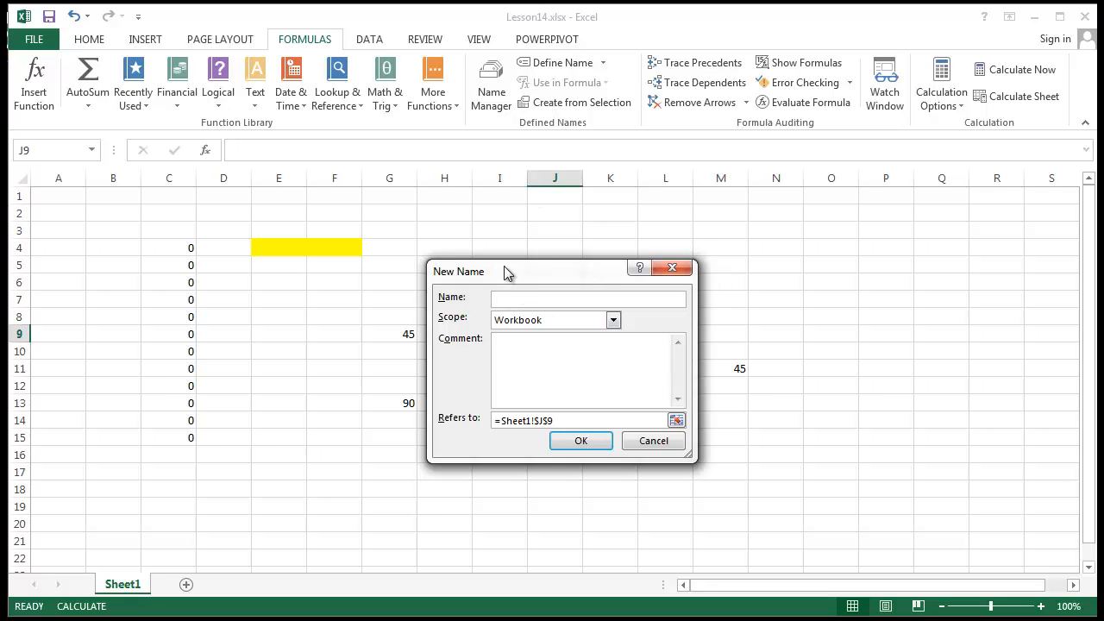
type("Customer")
left_click(619, 422)
key("ctrl+a")
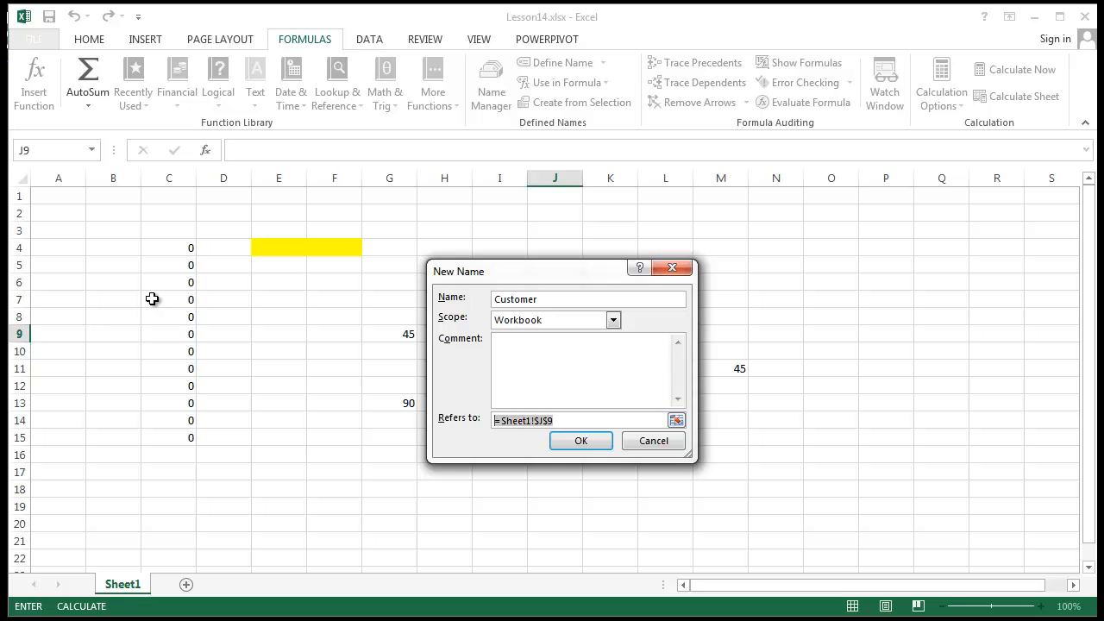
key("Delete")
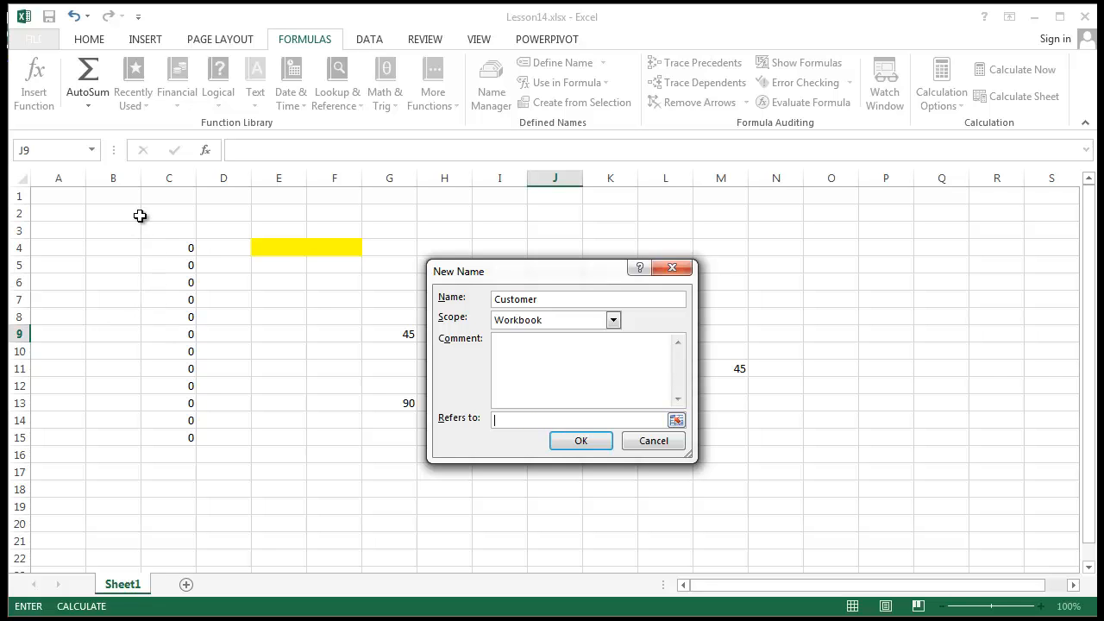
left_click_drag(163, 213, 180, 491)
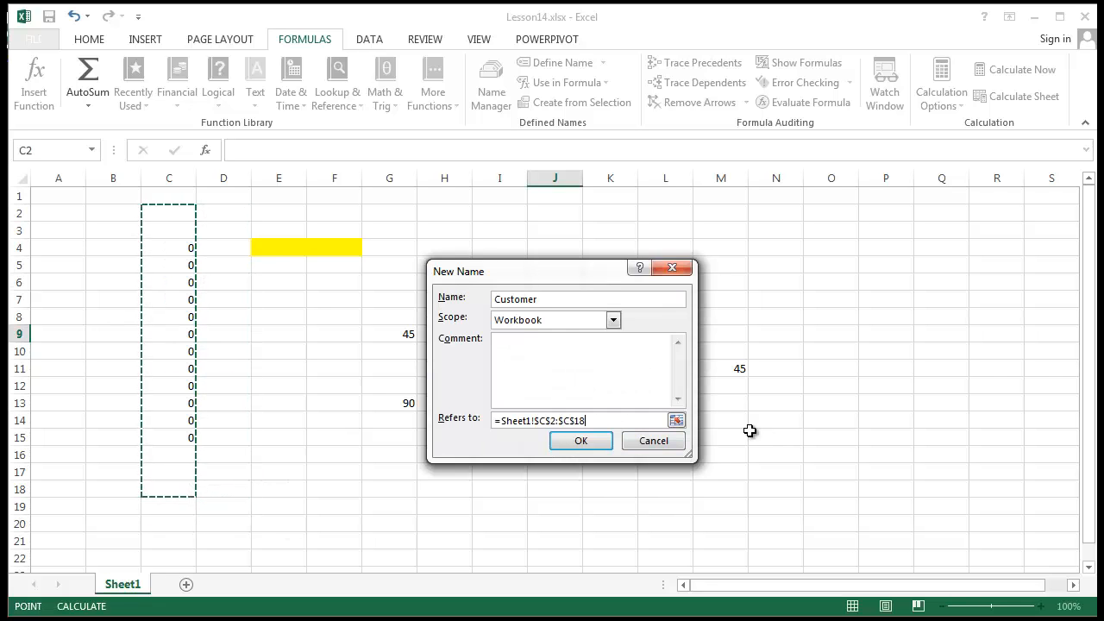
left_click(585, 352)
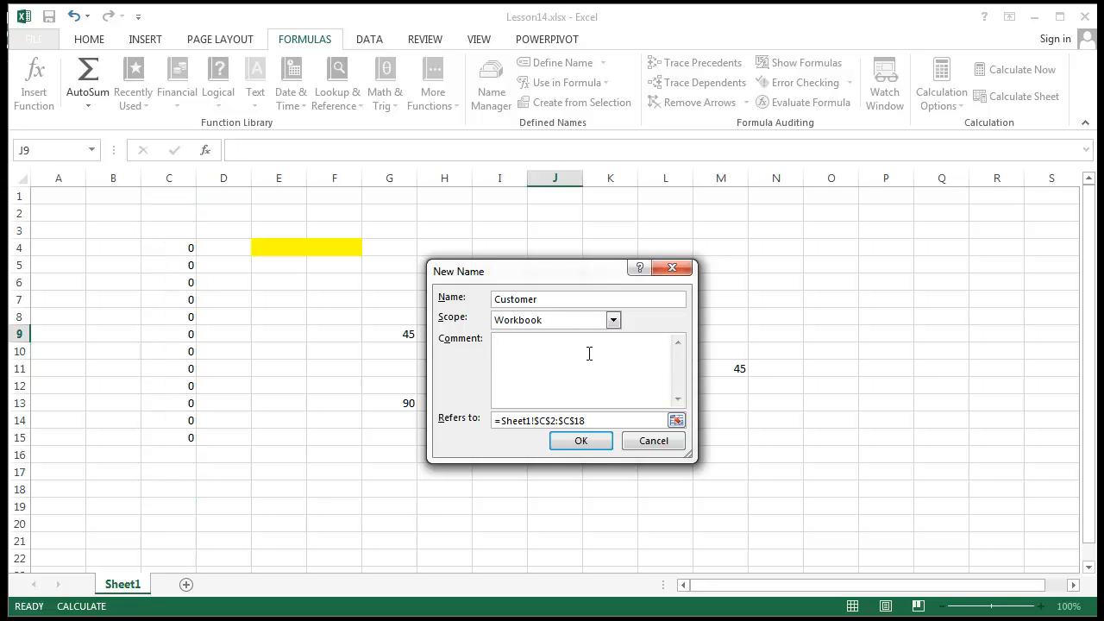
type("a comment")
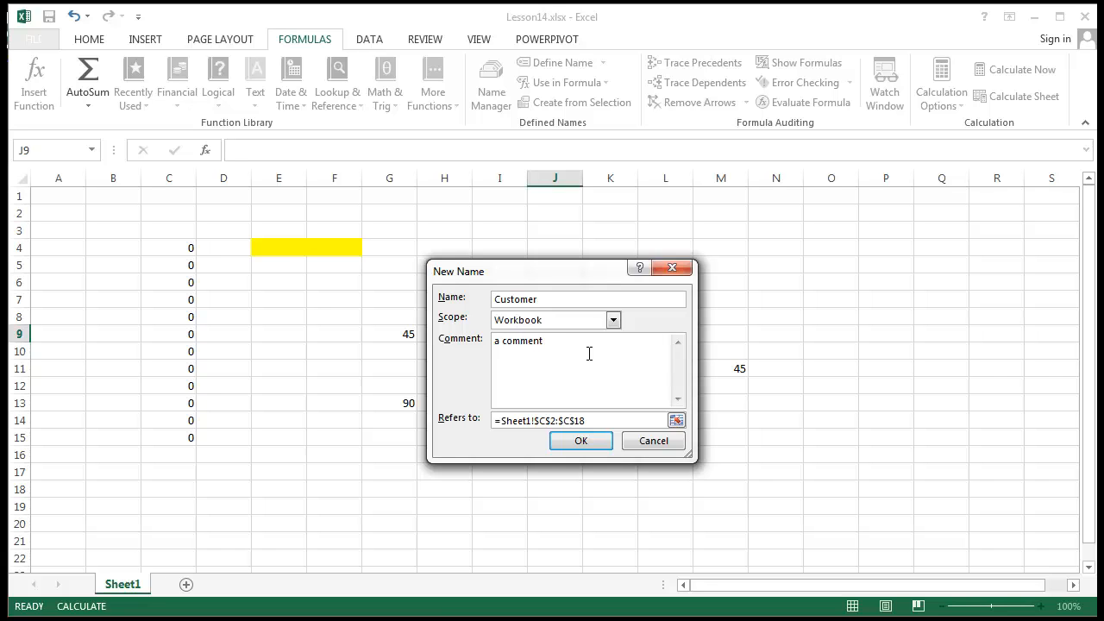
left_click(604, 443)
left_click(221, 387)
left_click(91, 150)
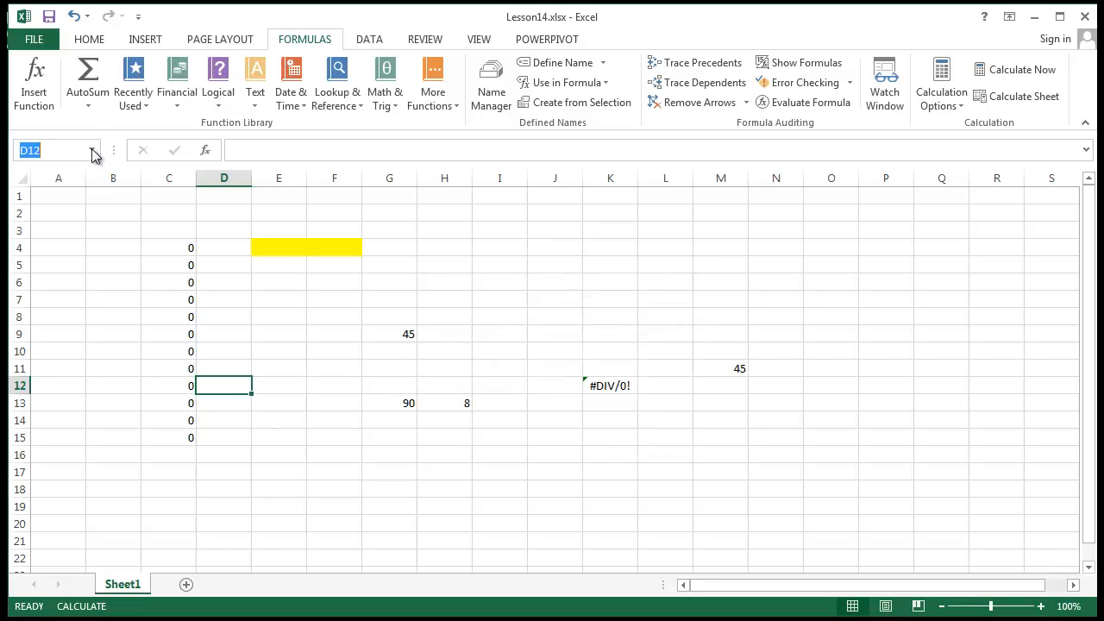
left_click(52, 172)
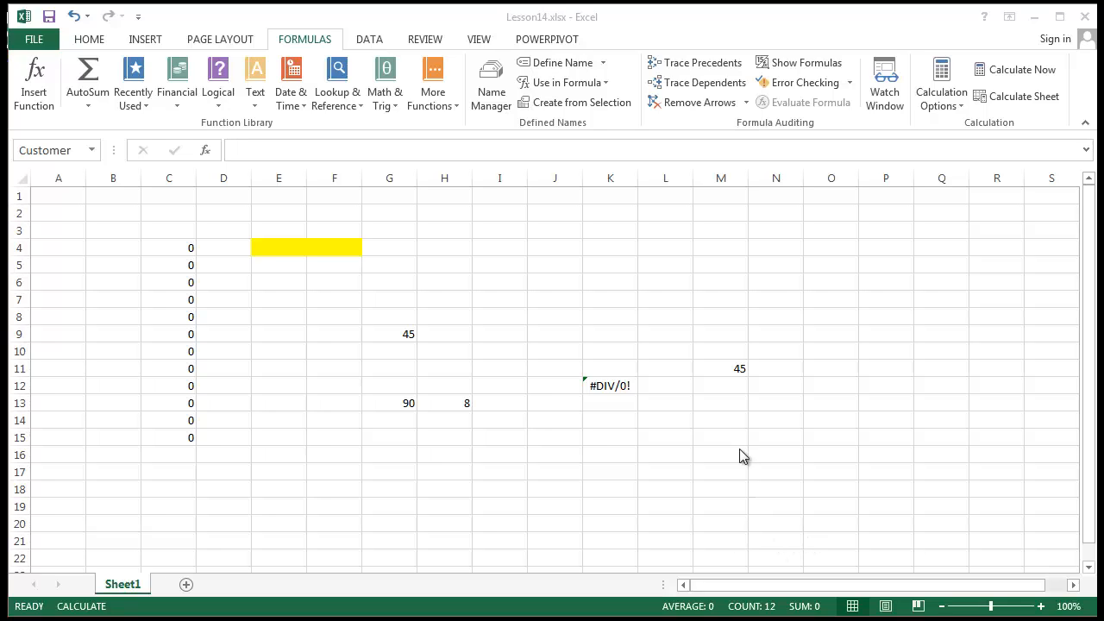
left_click(734, 392)
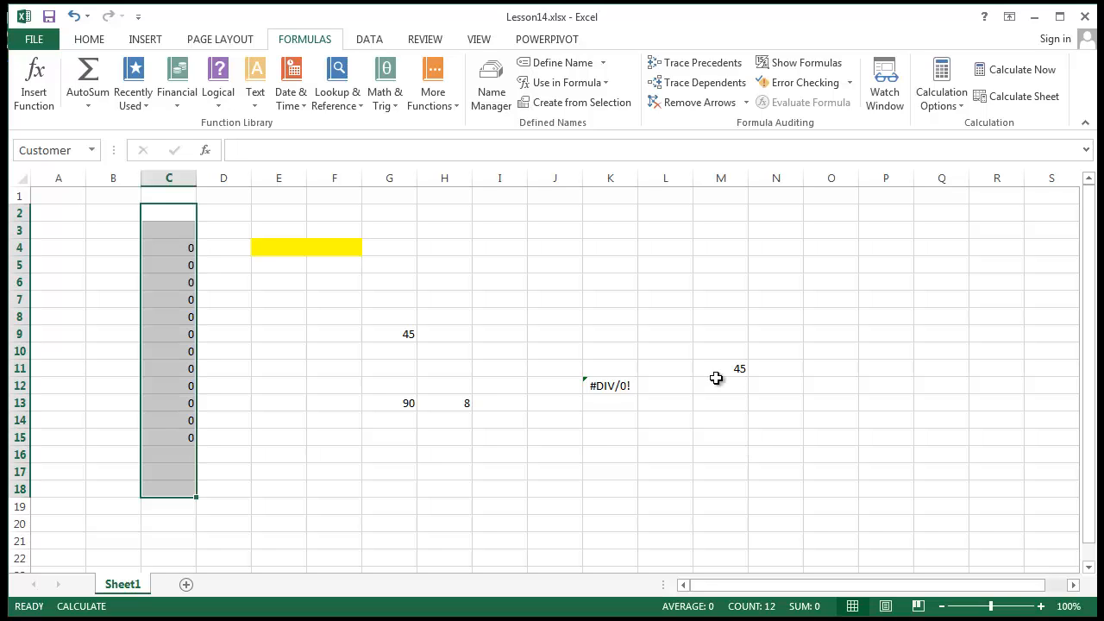
left_click(733, 342)
left_click(744, 366)
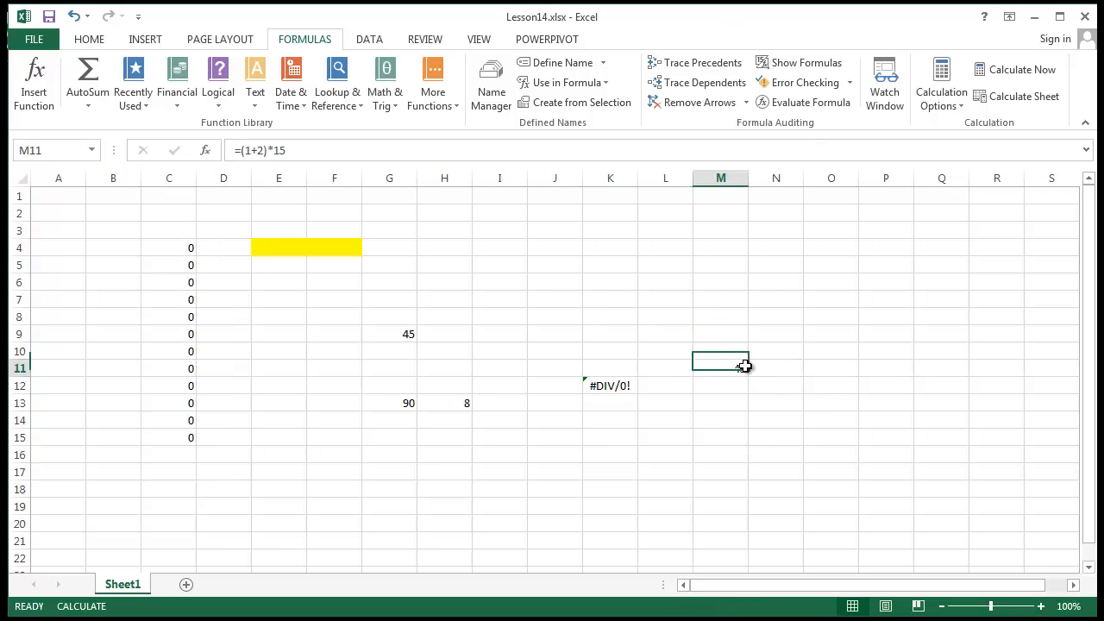
left_click(624, 390)
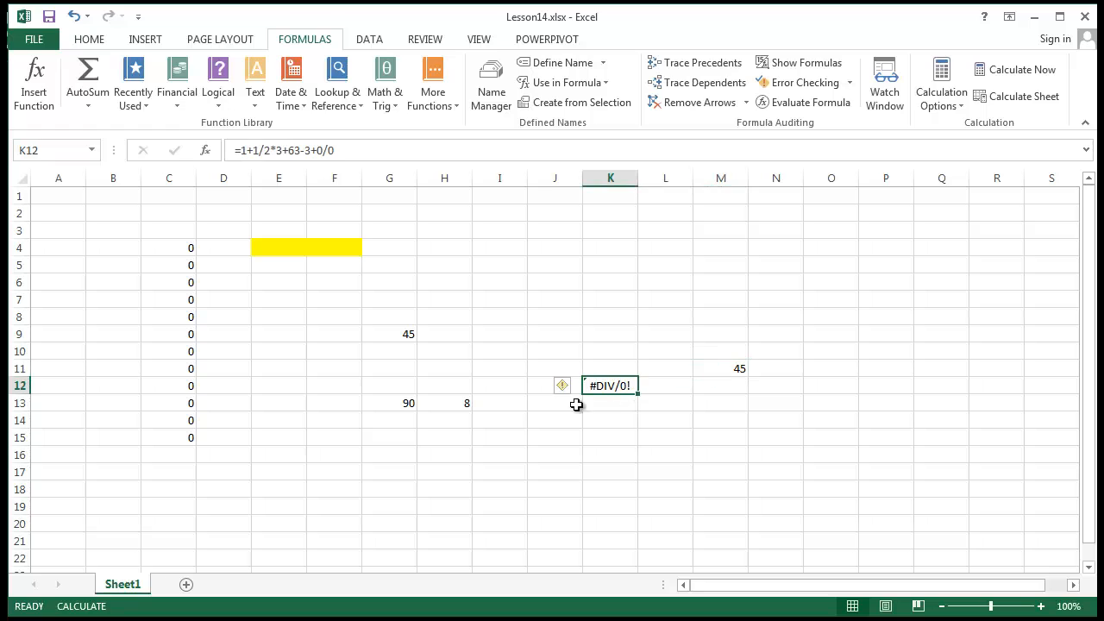
left_click(408, 336)
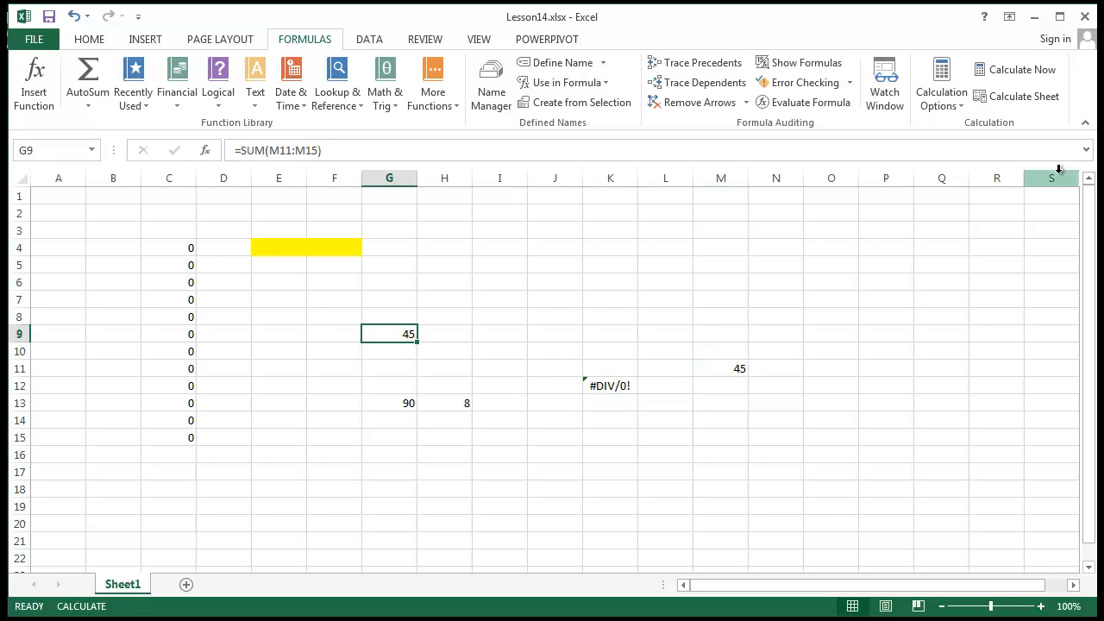
Trace precedents and dependents for G9, then for G13, dismissing the no-dependents message.
left_click(696, 63)
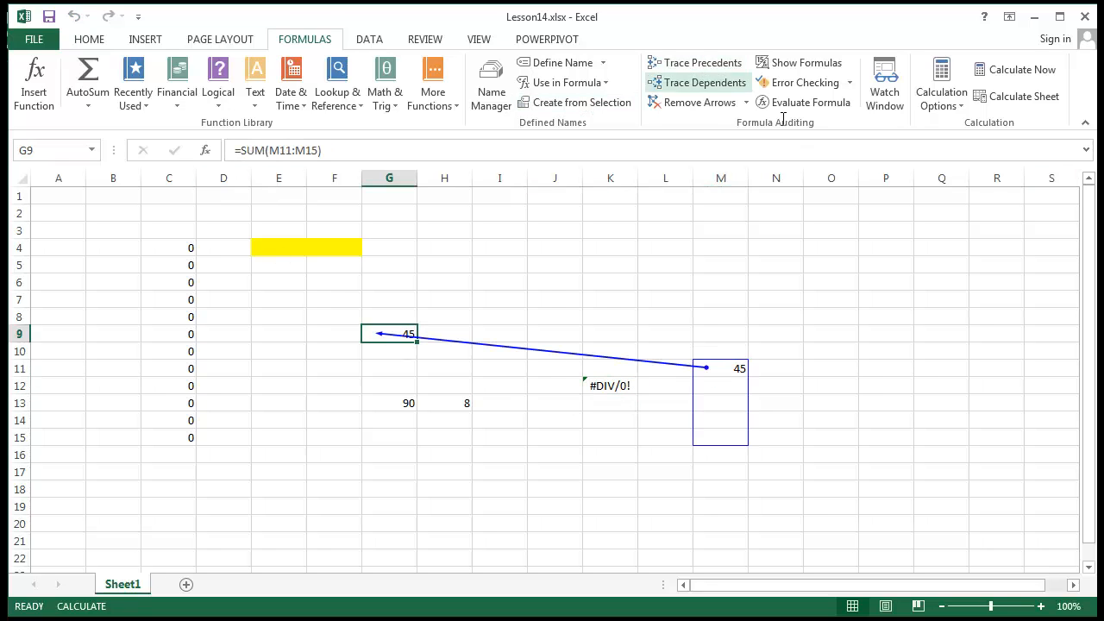
left_click(715, 83)
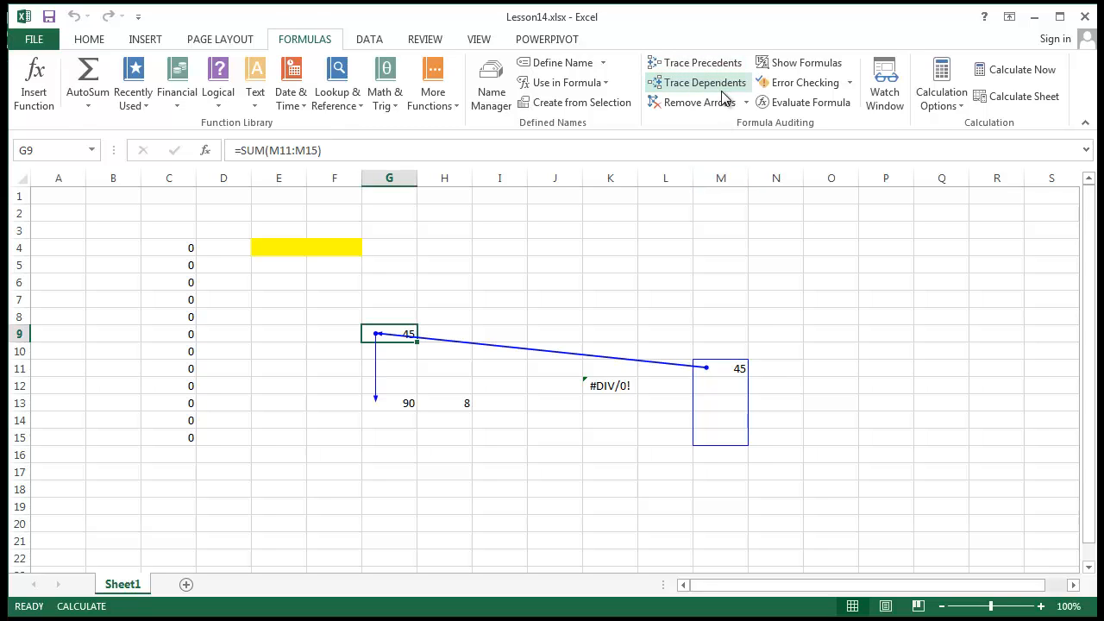
left_click(398, 401)
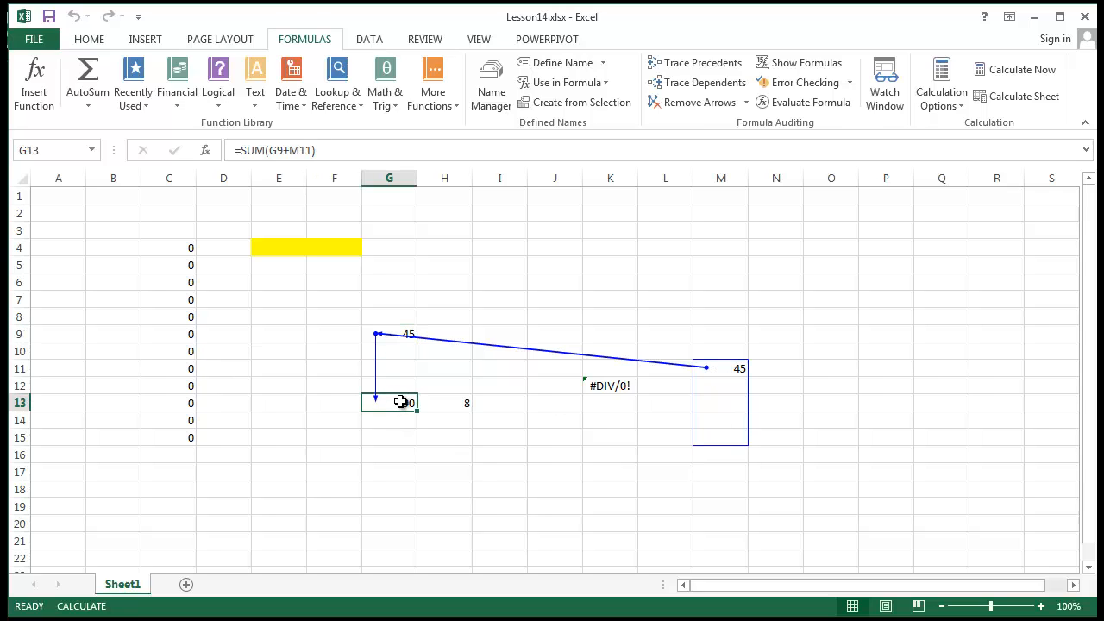
left_click(398, 335)
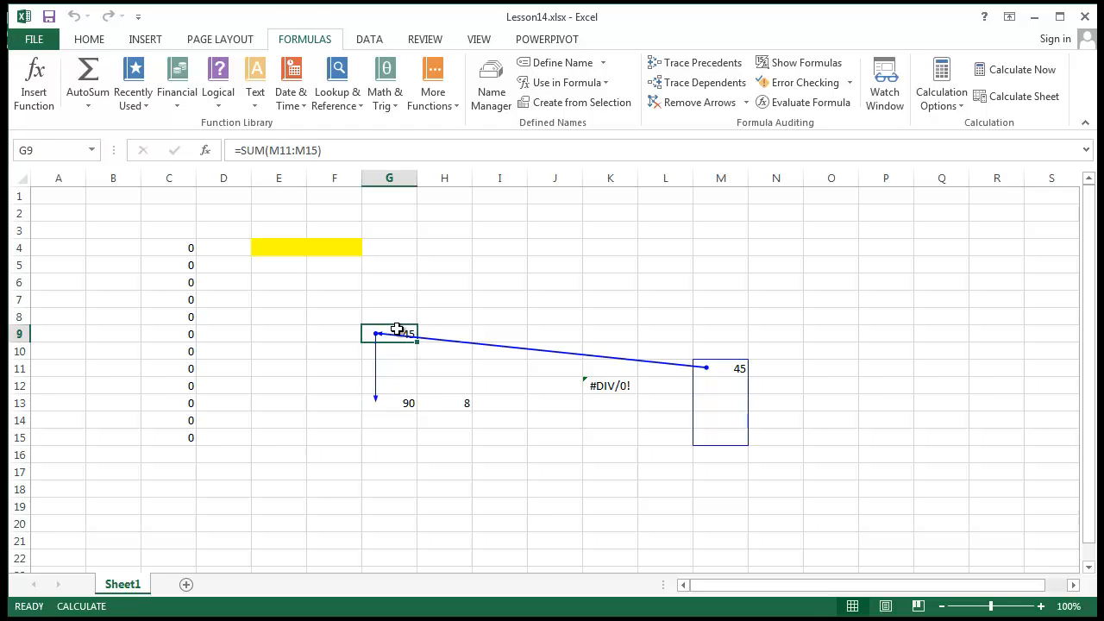
left_click(409, 401)
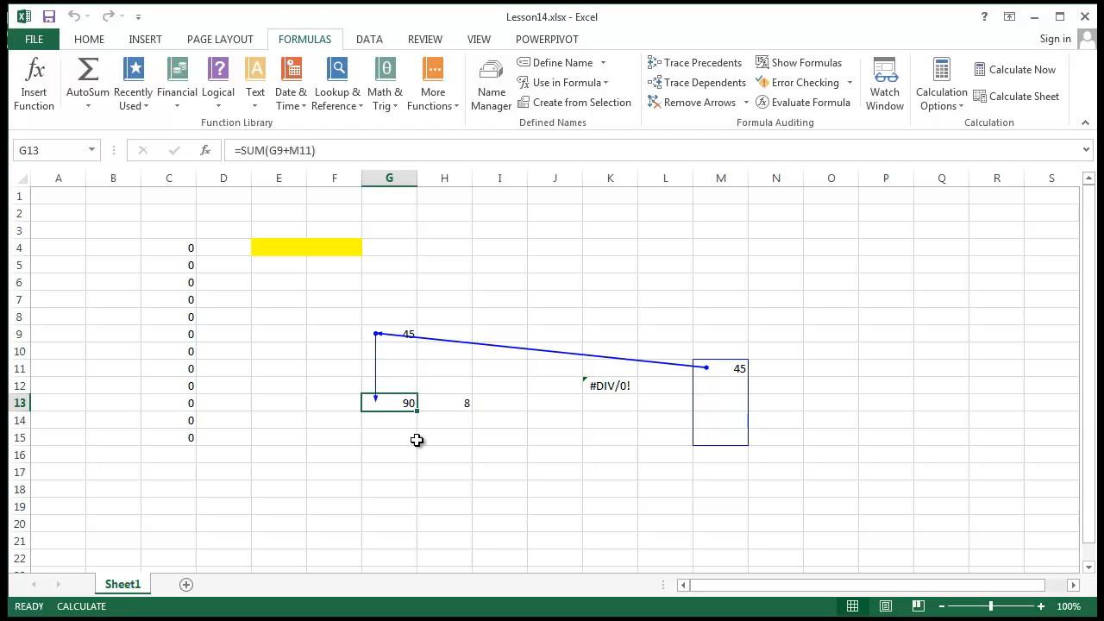
left_click(681, 62)
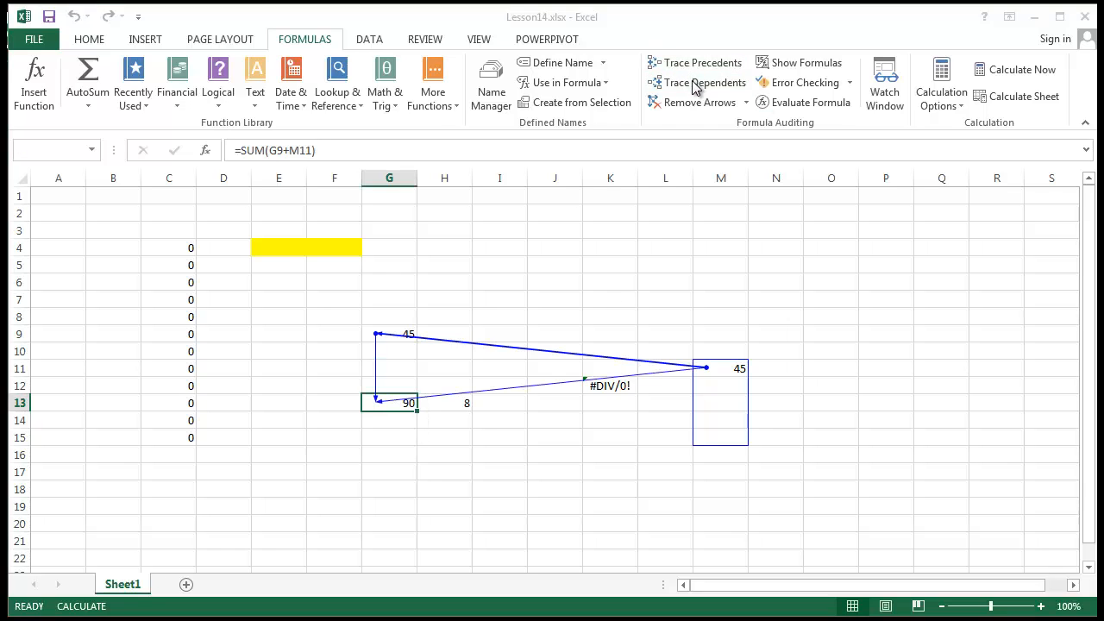
left_click(690, 83)
left_click(596, 370)
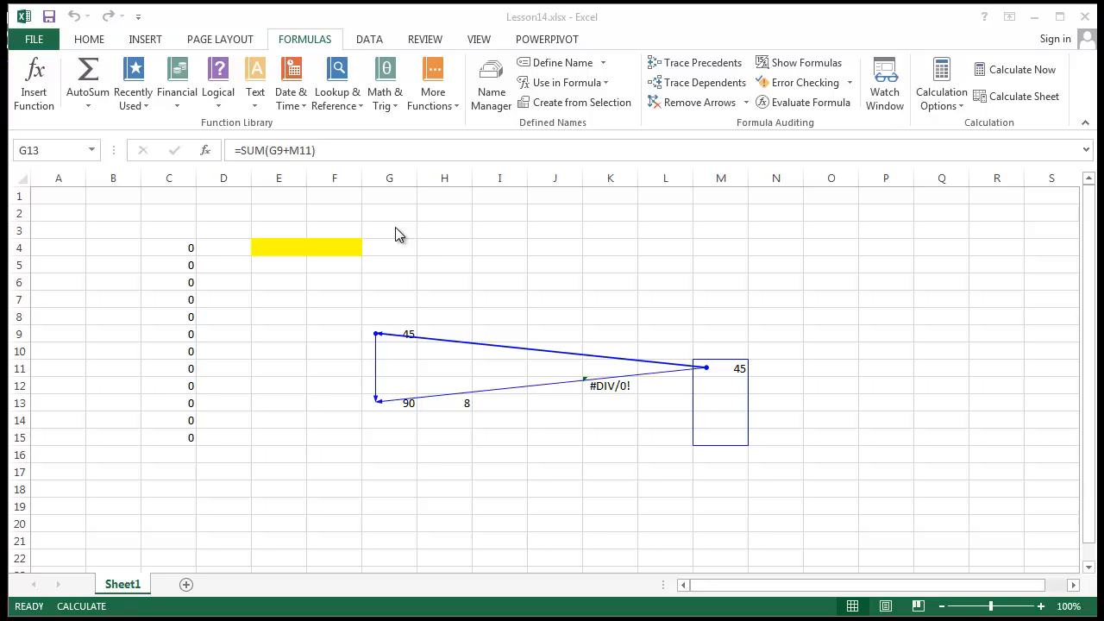
Show the Highlight Cells Rules list under HOME > Conditional Formatting.
left_click(88, 41)
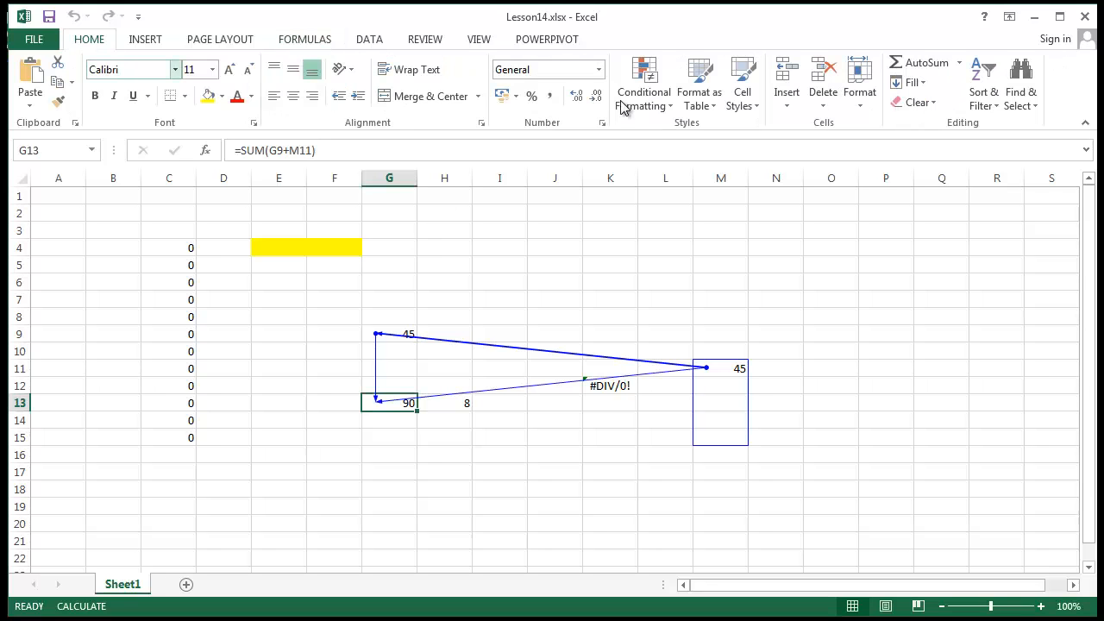
left_click(638, 111)
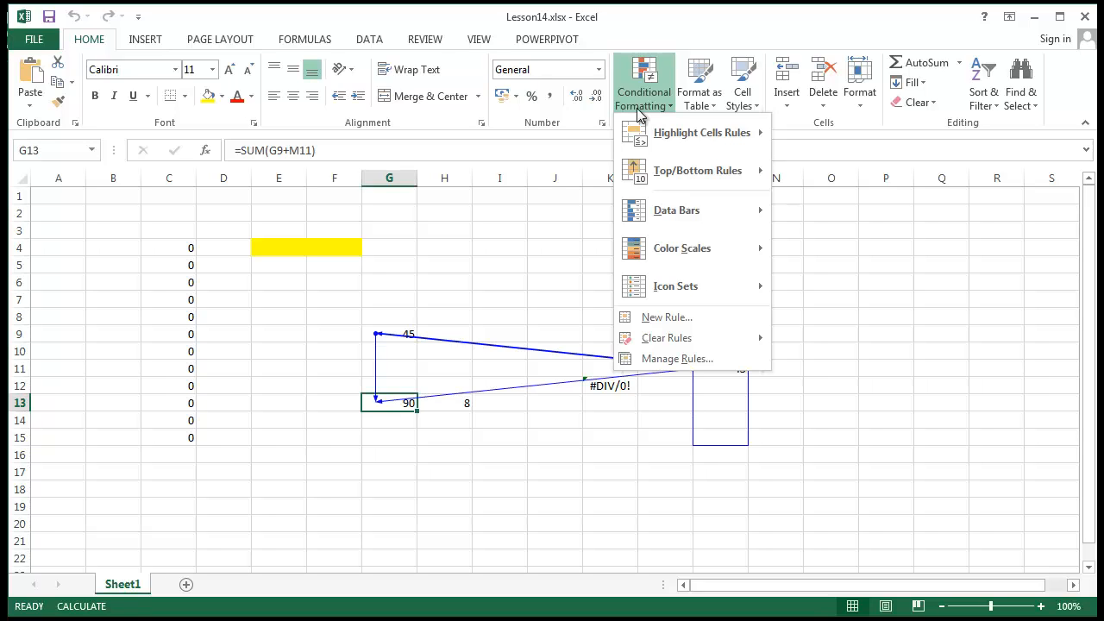
mouse_move(684, 144)
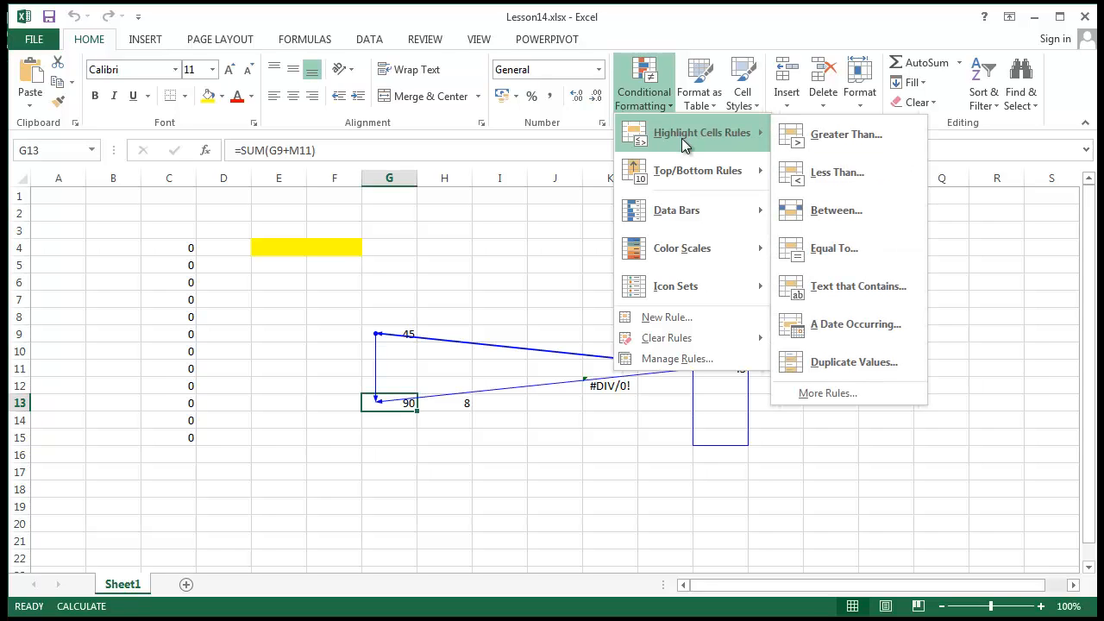